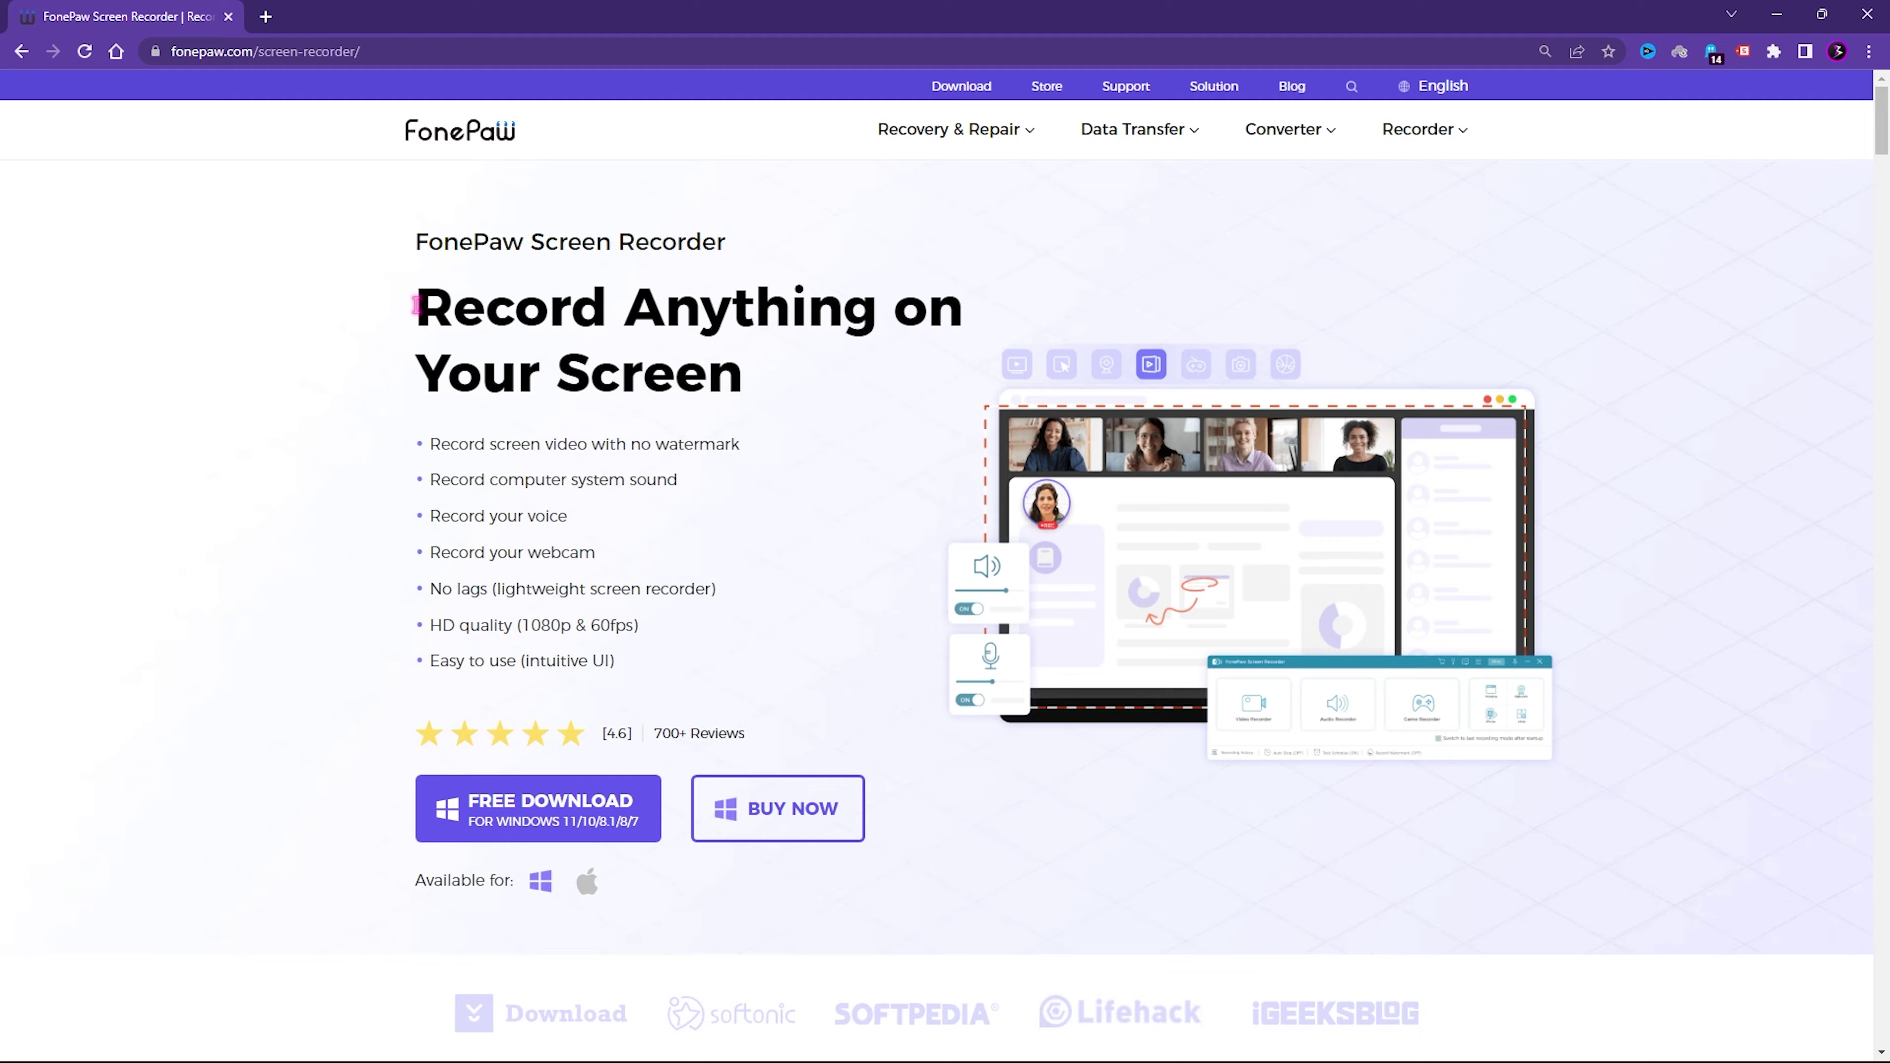
Scroll the fonepaw.com screen-recorder page down to the 'How to Screen Record' tutorial video
{"action": "scroll", "coordinate": [930, 413], "scroll_direction": "down", "scroll_amount": 5}
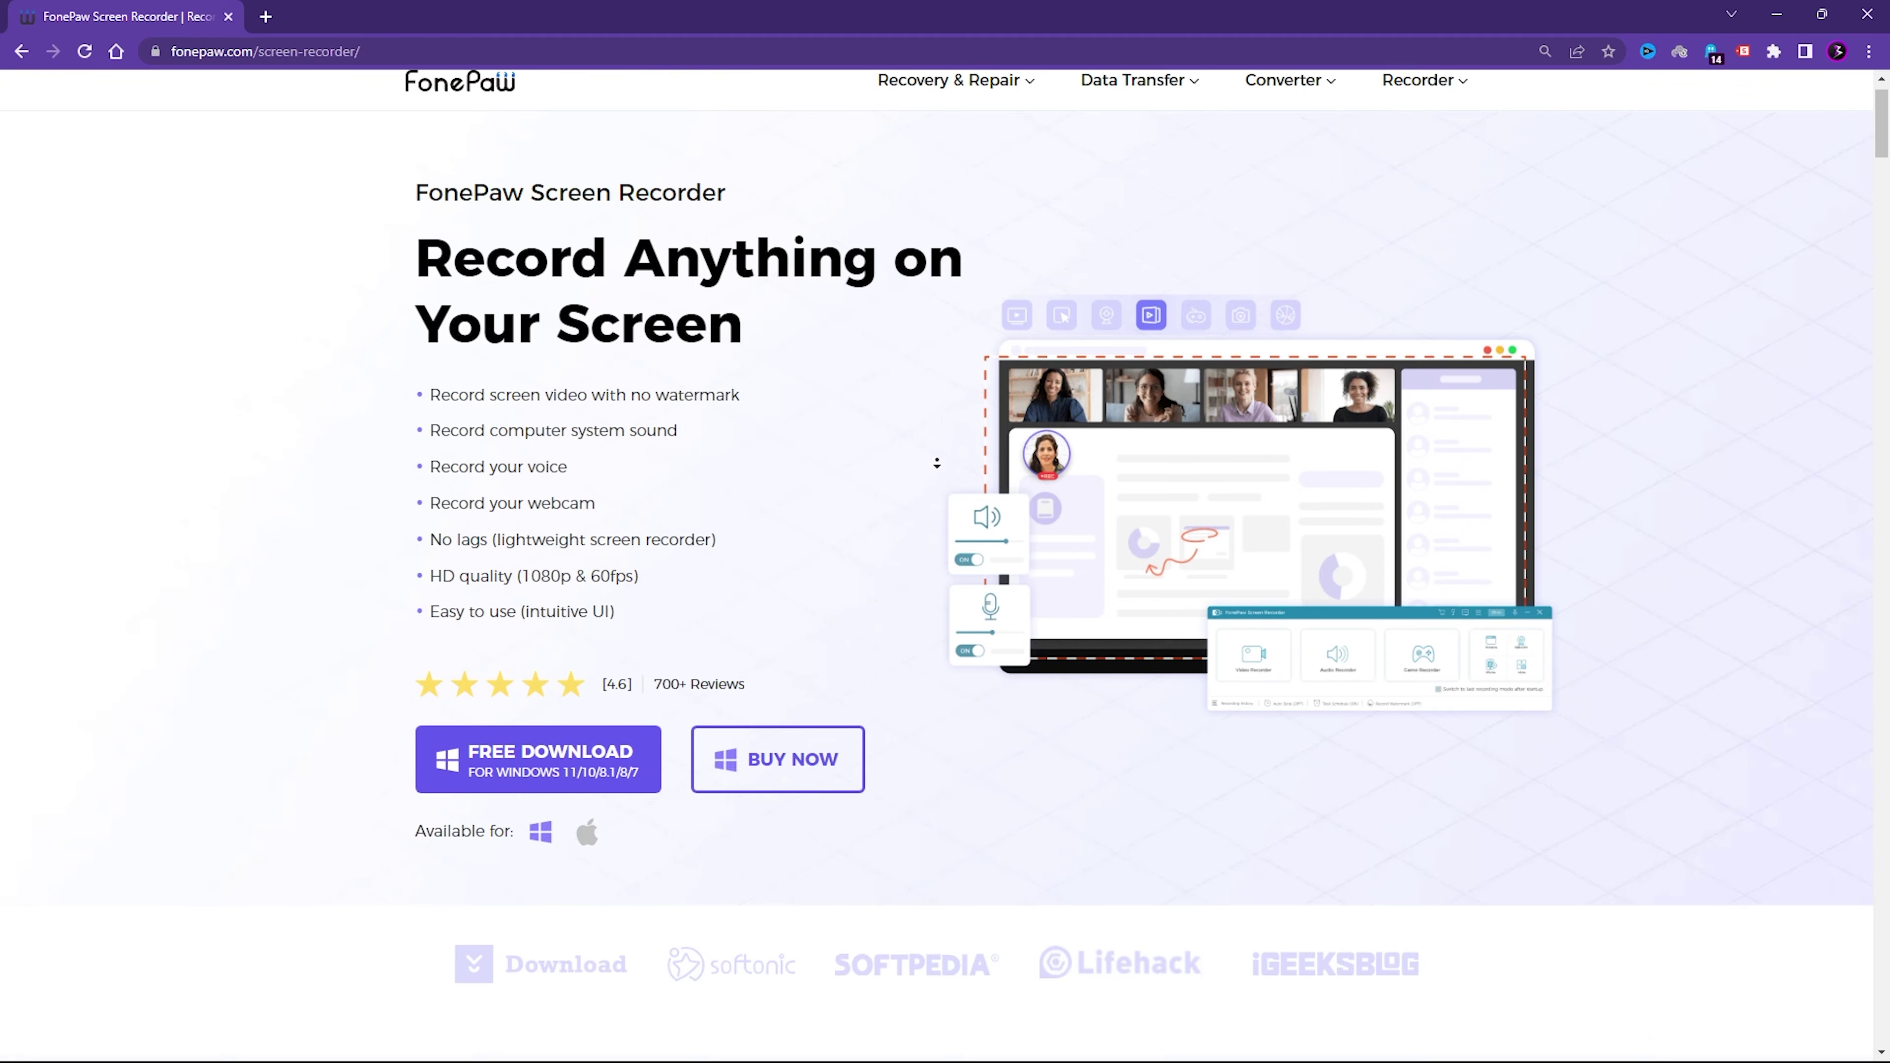
{"action": "scroll", "coordinate": [937, 464], "scroll_direction": "down", "scroll_amount": 6}
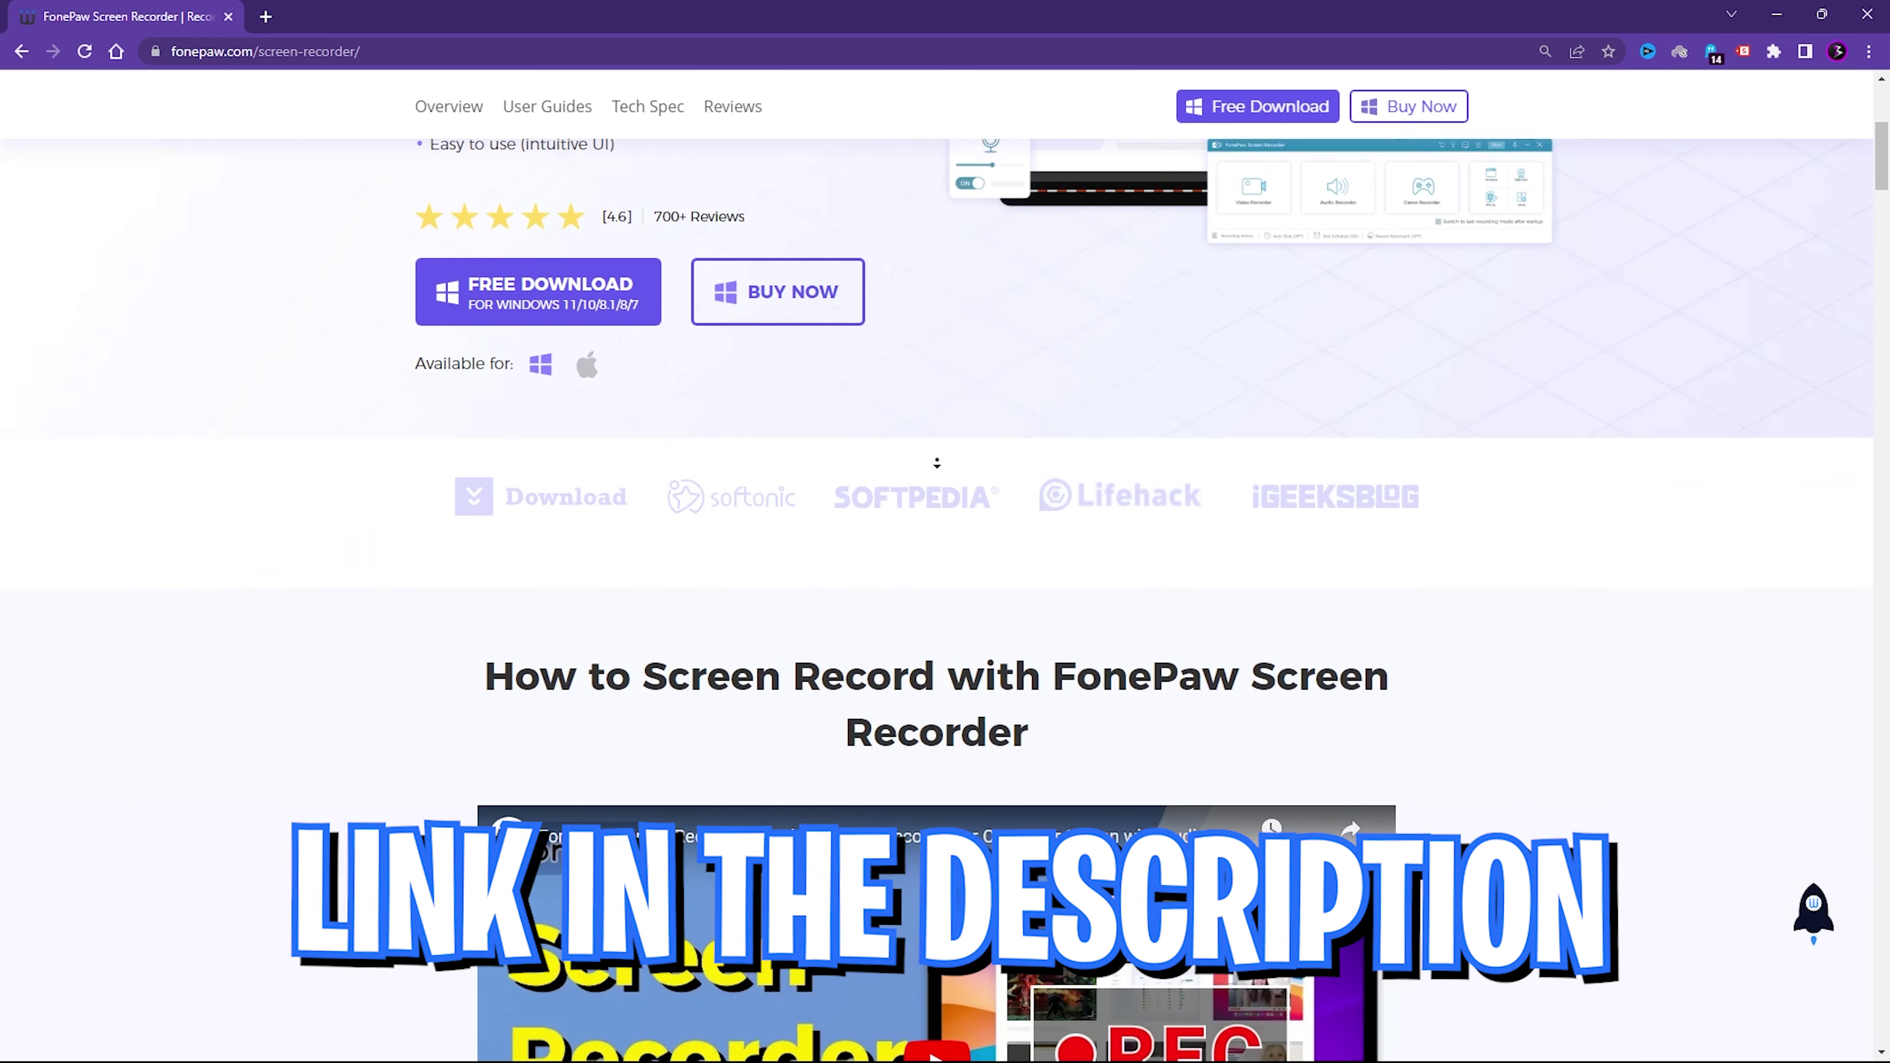
{"action": "scroll", "coordinate": [936, 464], "scroll_direction": "down", "scroll_amount": 6}
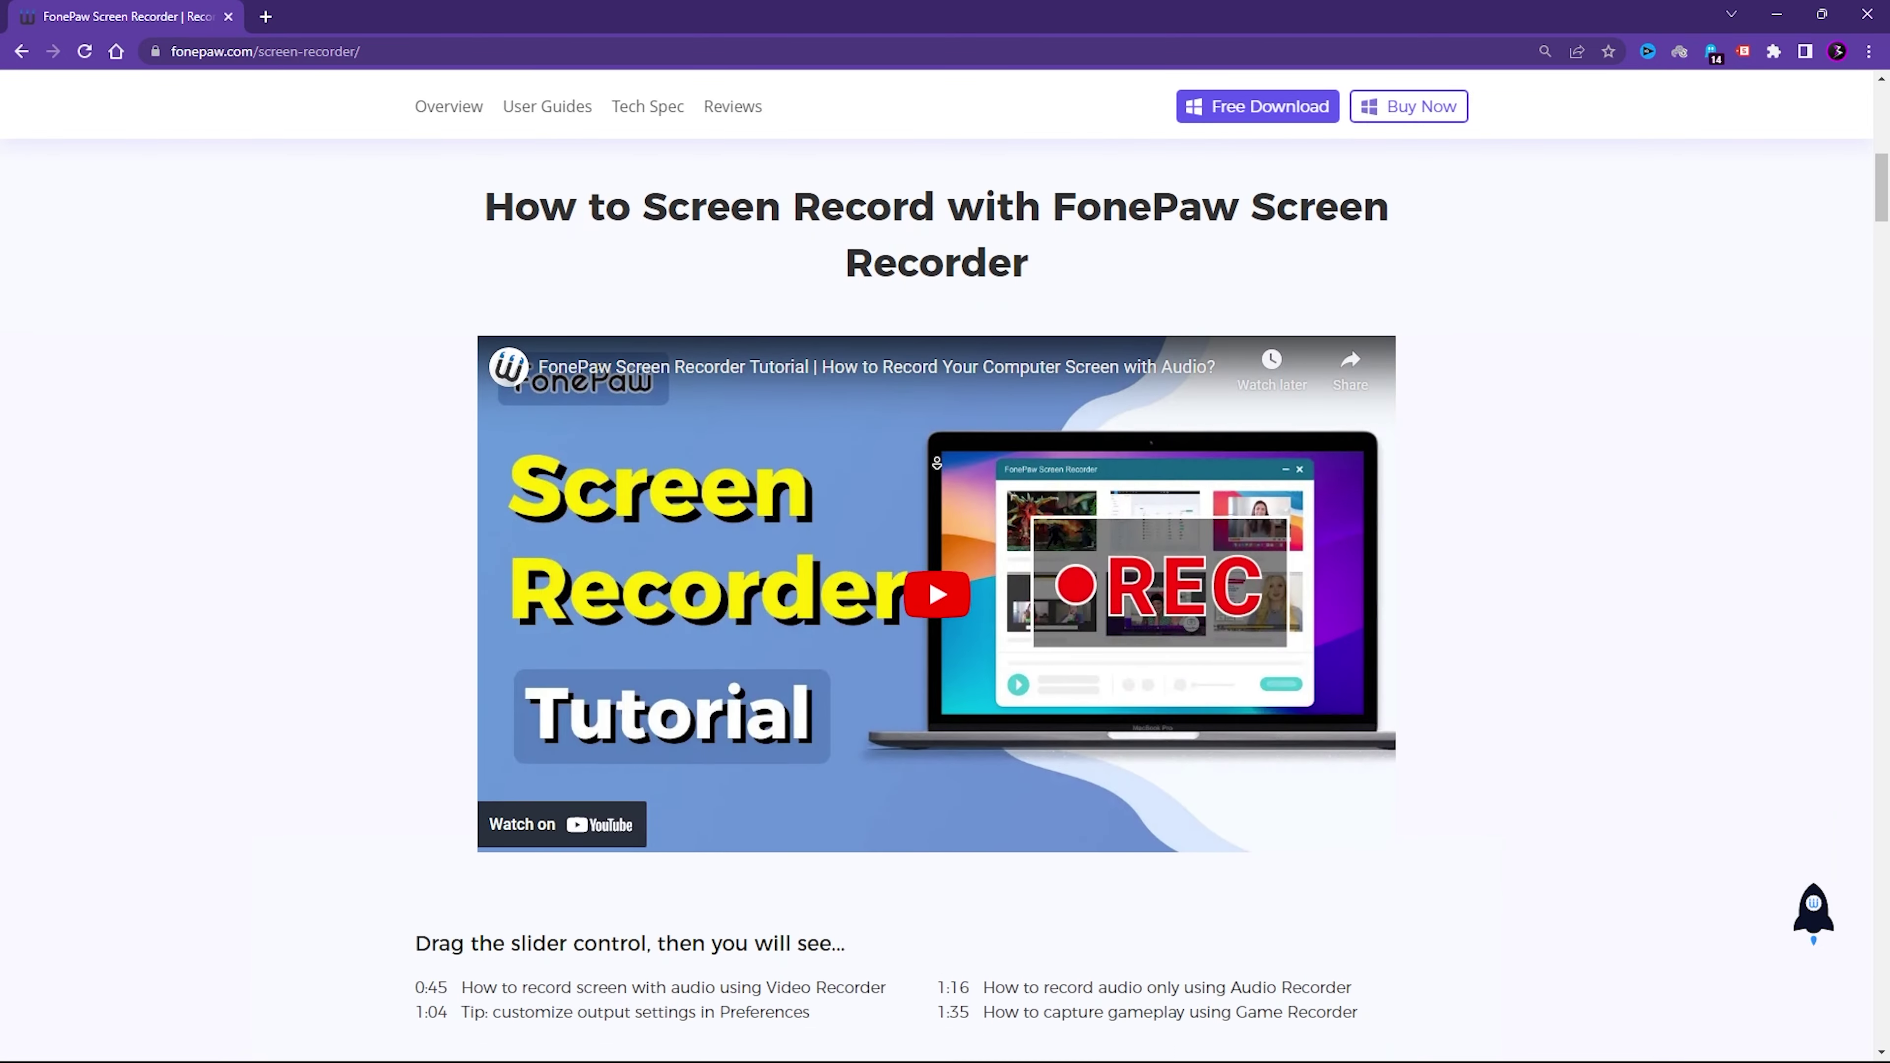
{"action": "scroll", "coordinate": [936, 463], "scroll_direction": "down", "scroll_amount": 2}
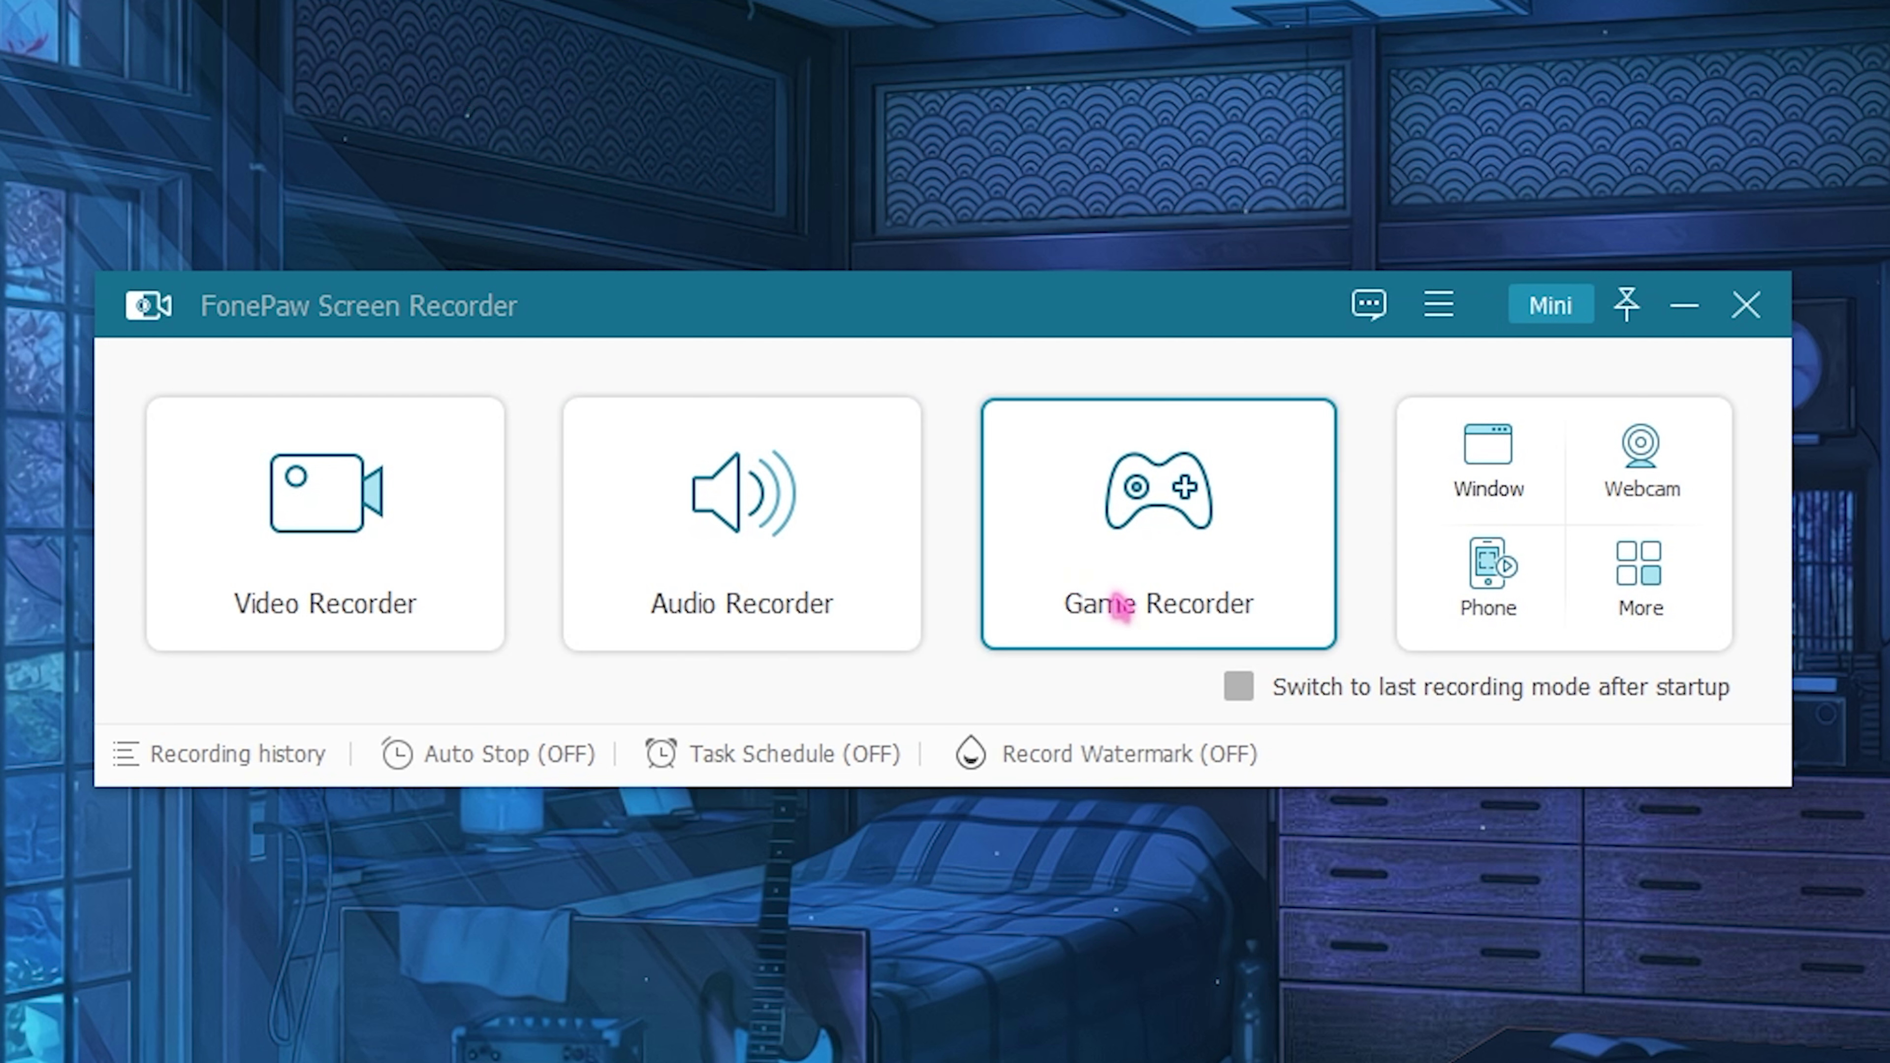
Start Game Recorder mode and set it to always run as administrator
{"action": "left_click", "coordinate": [1119, 607]}
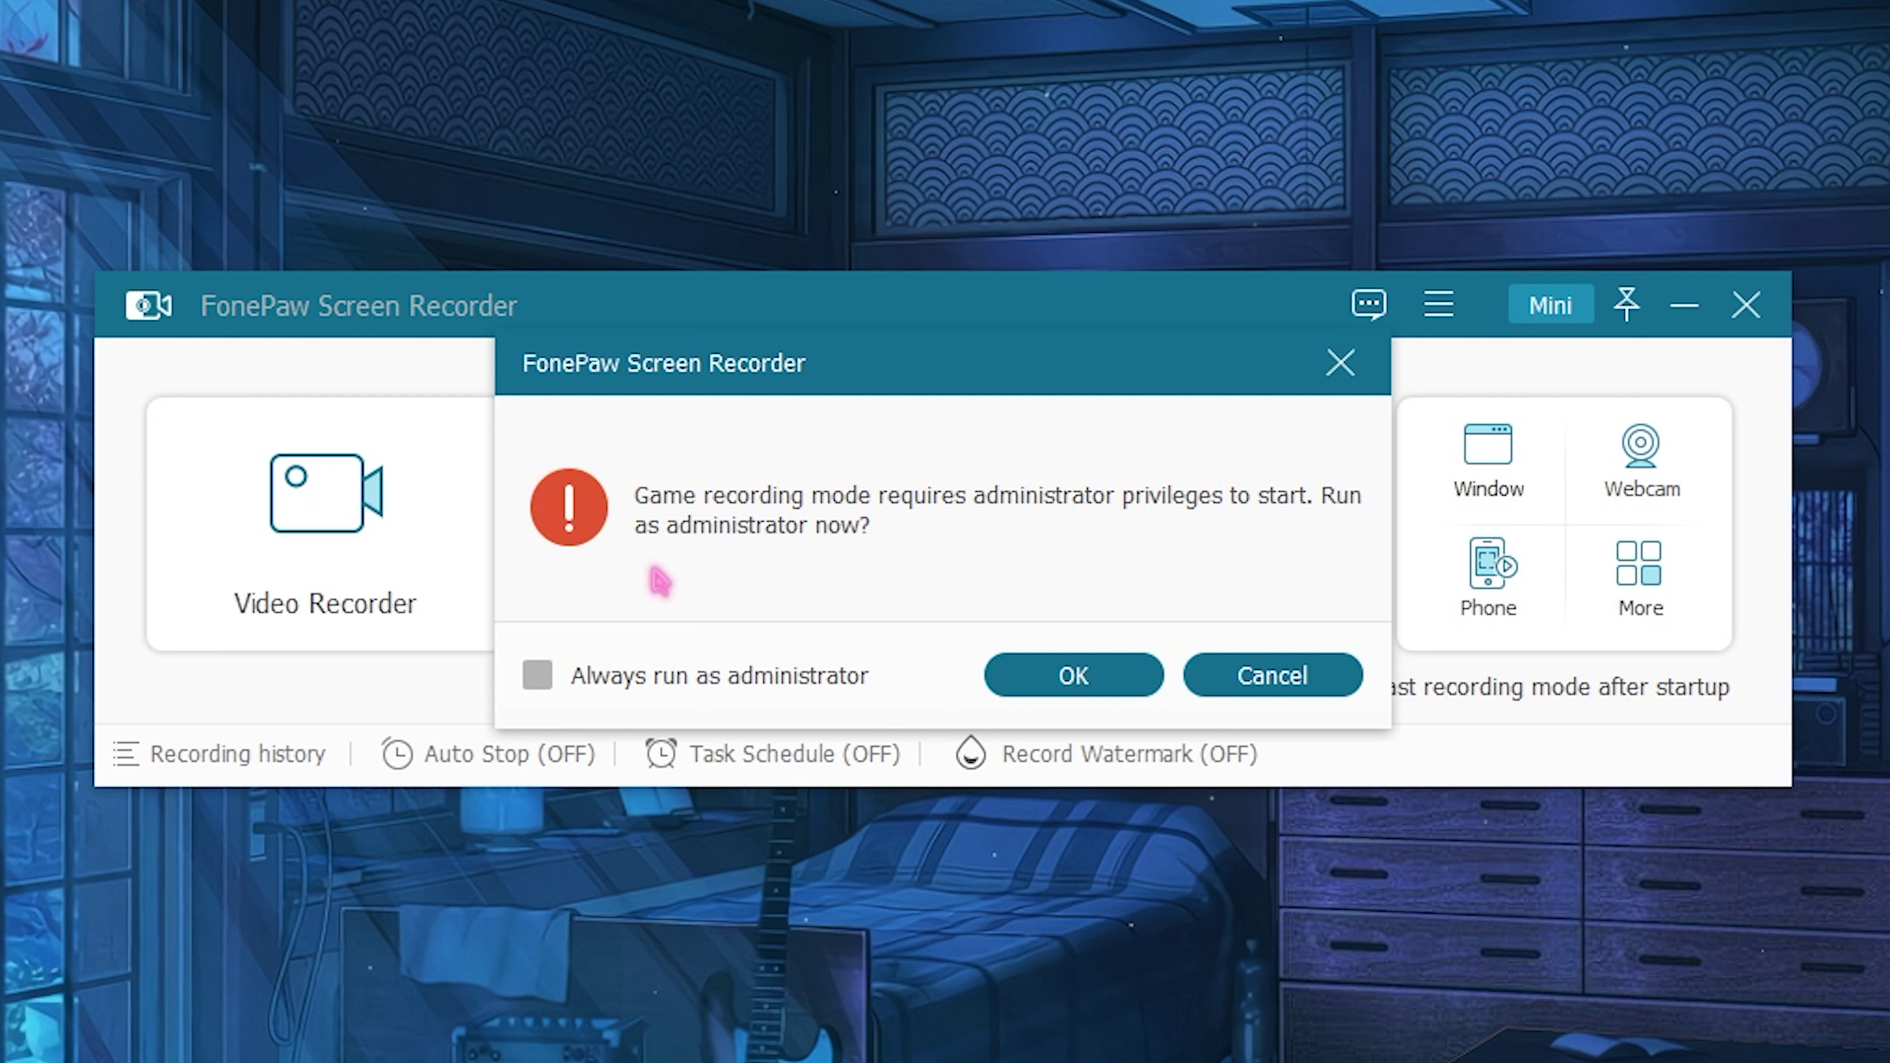
{"action": "left_click", "coordinate": [645, 677]}
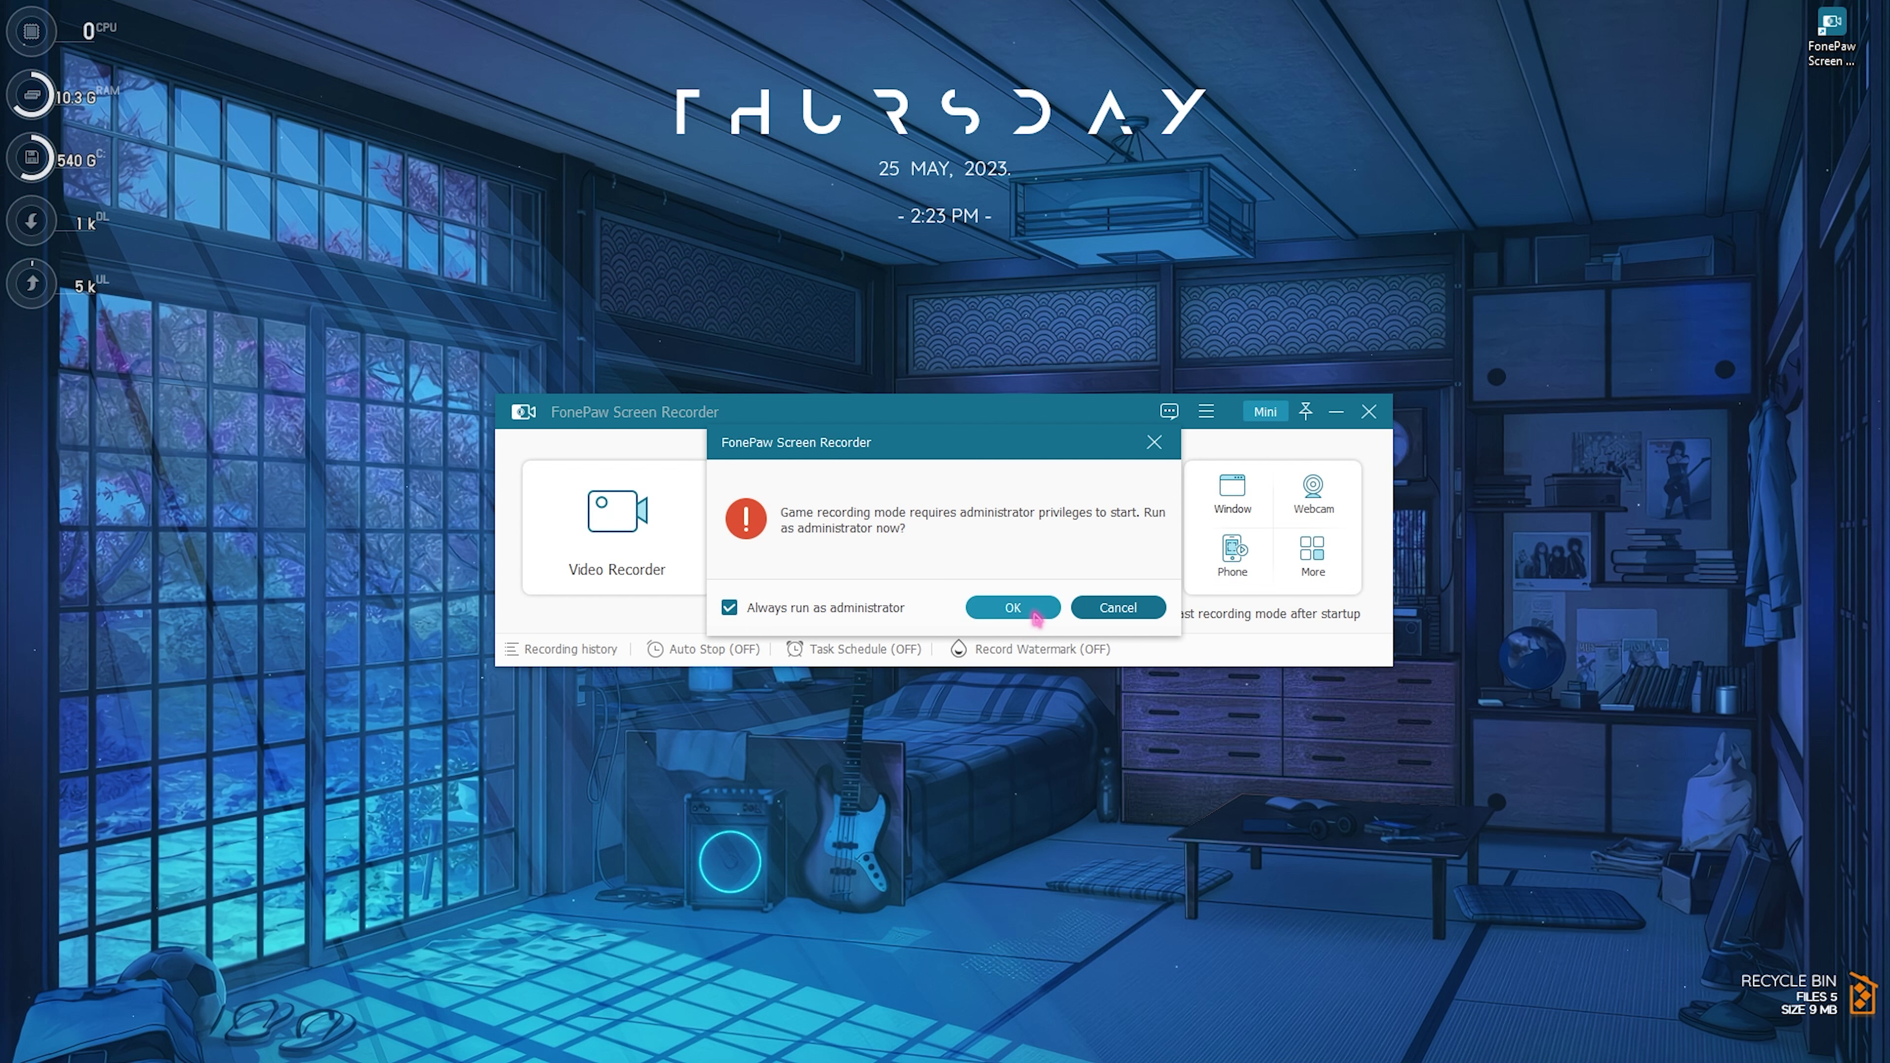
{"action": "left_click", "coordinate": [1034, 610]}
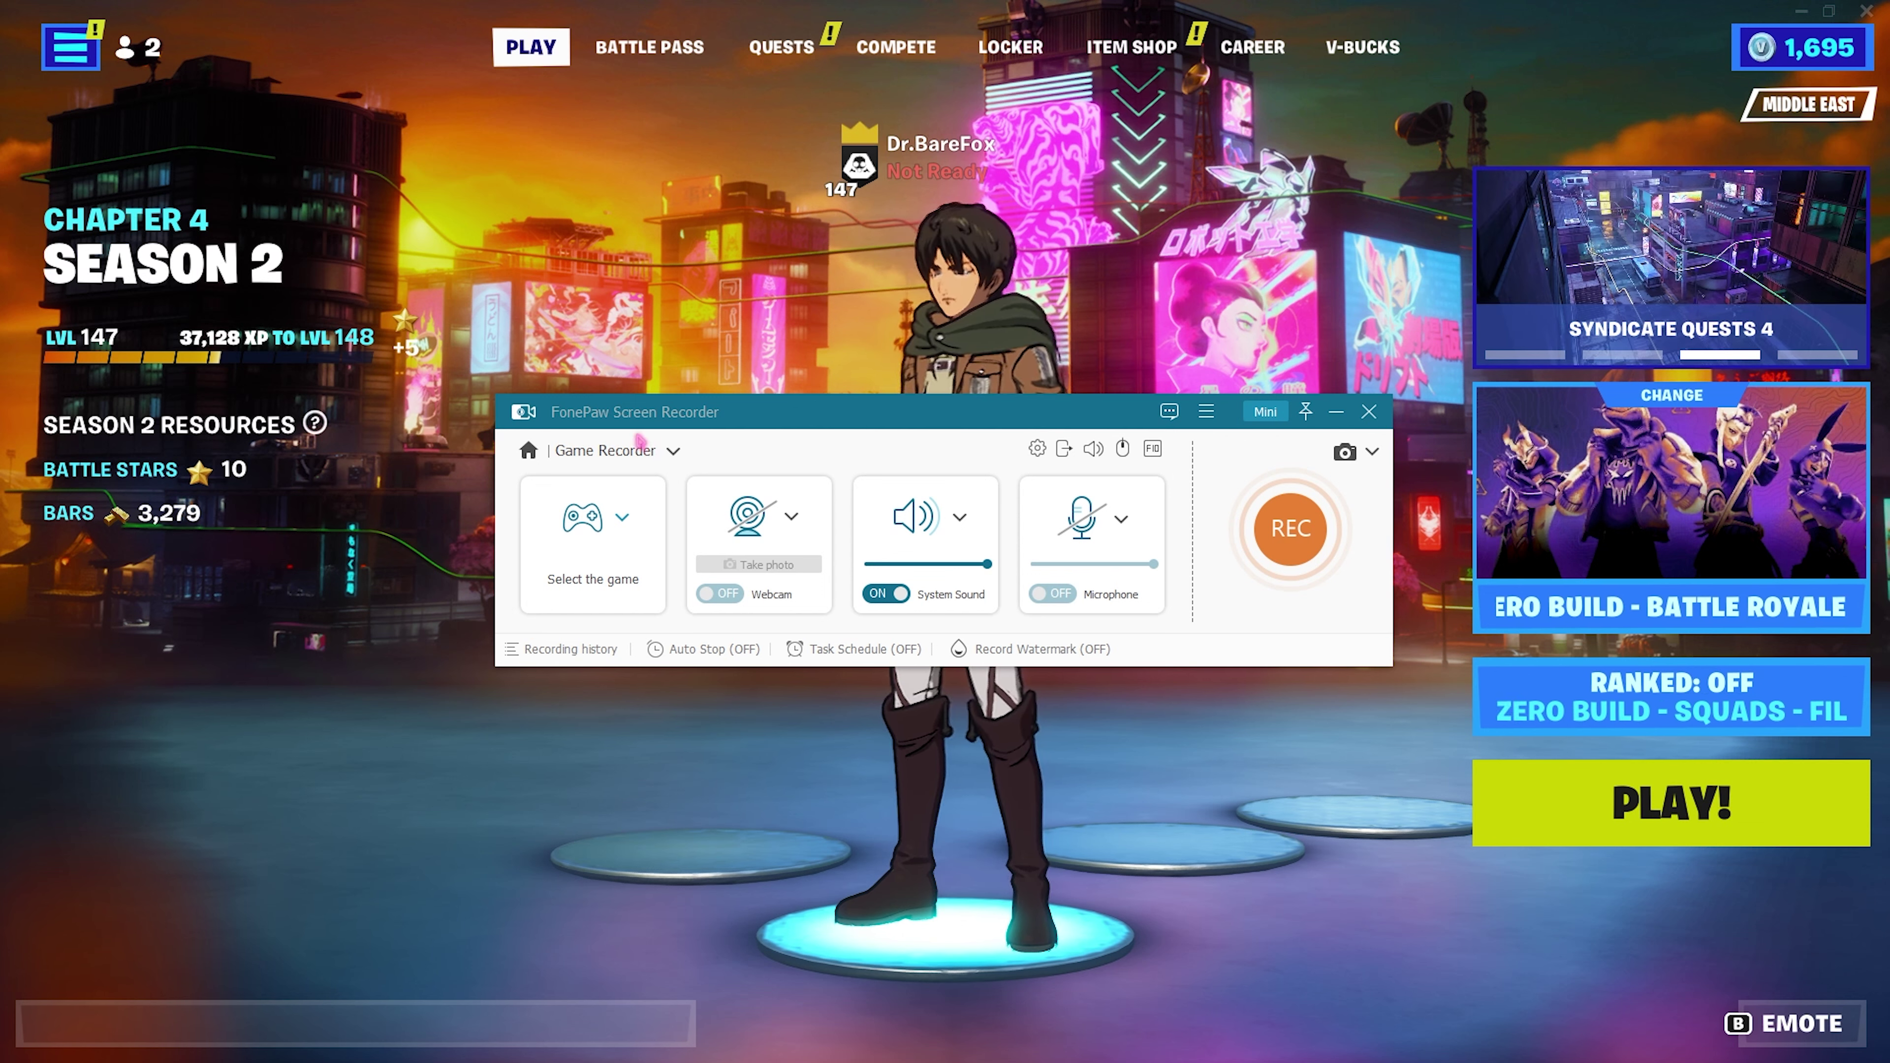
Select Fortnite as the game to record
{"action": "left_click", "coordinate": [630, 530]}
{"action": "left_click", "coordinate": [852, 653]}
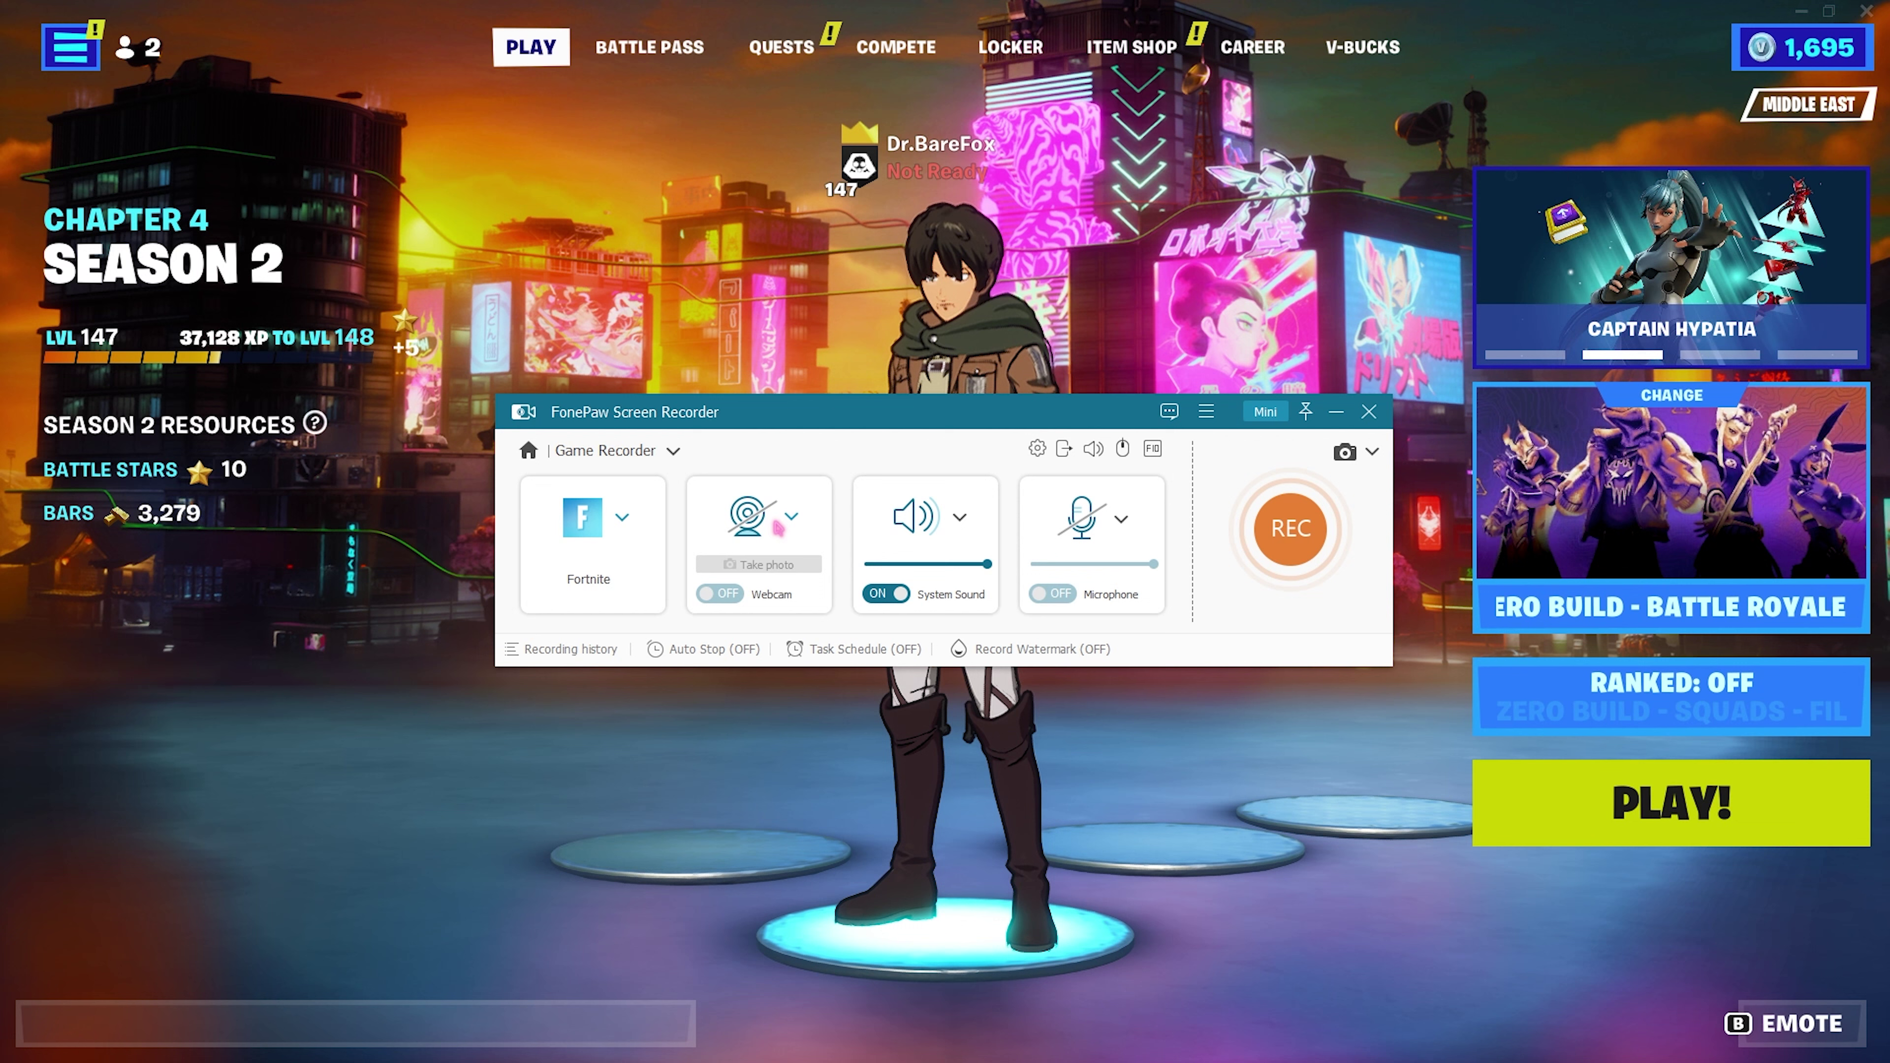
{"action": "left_click", "coordinate": [791, 517]}
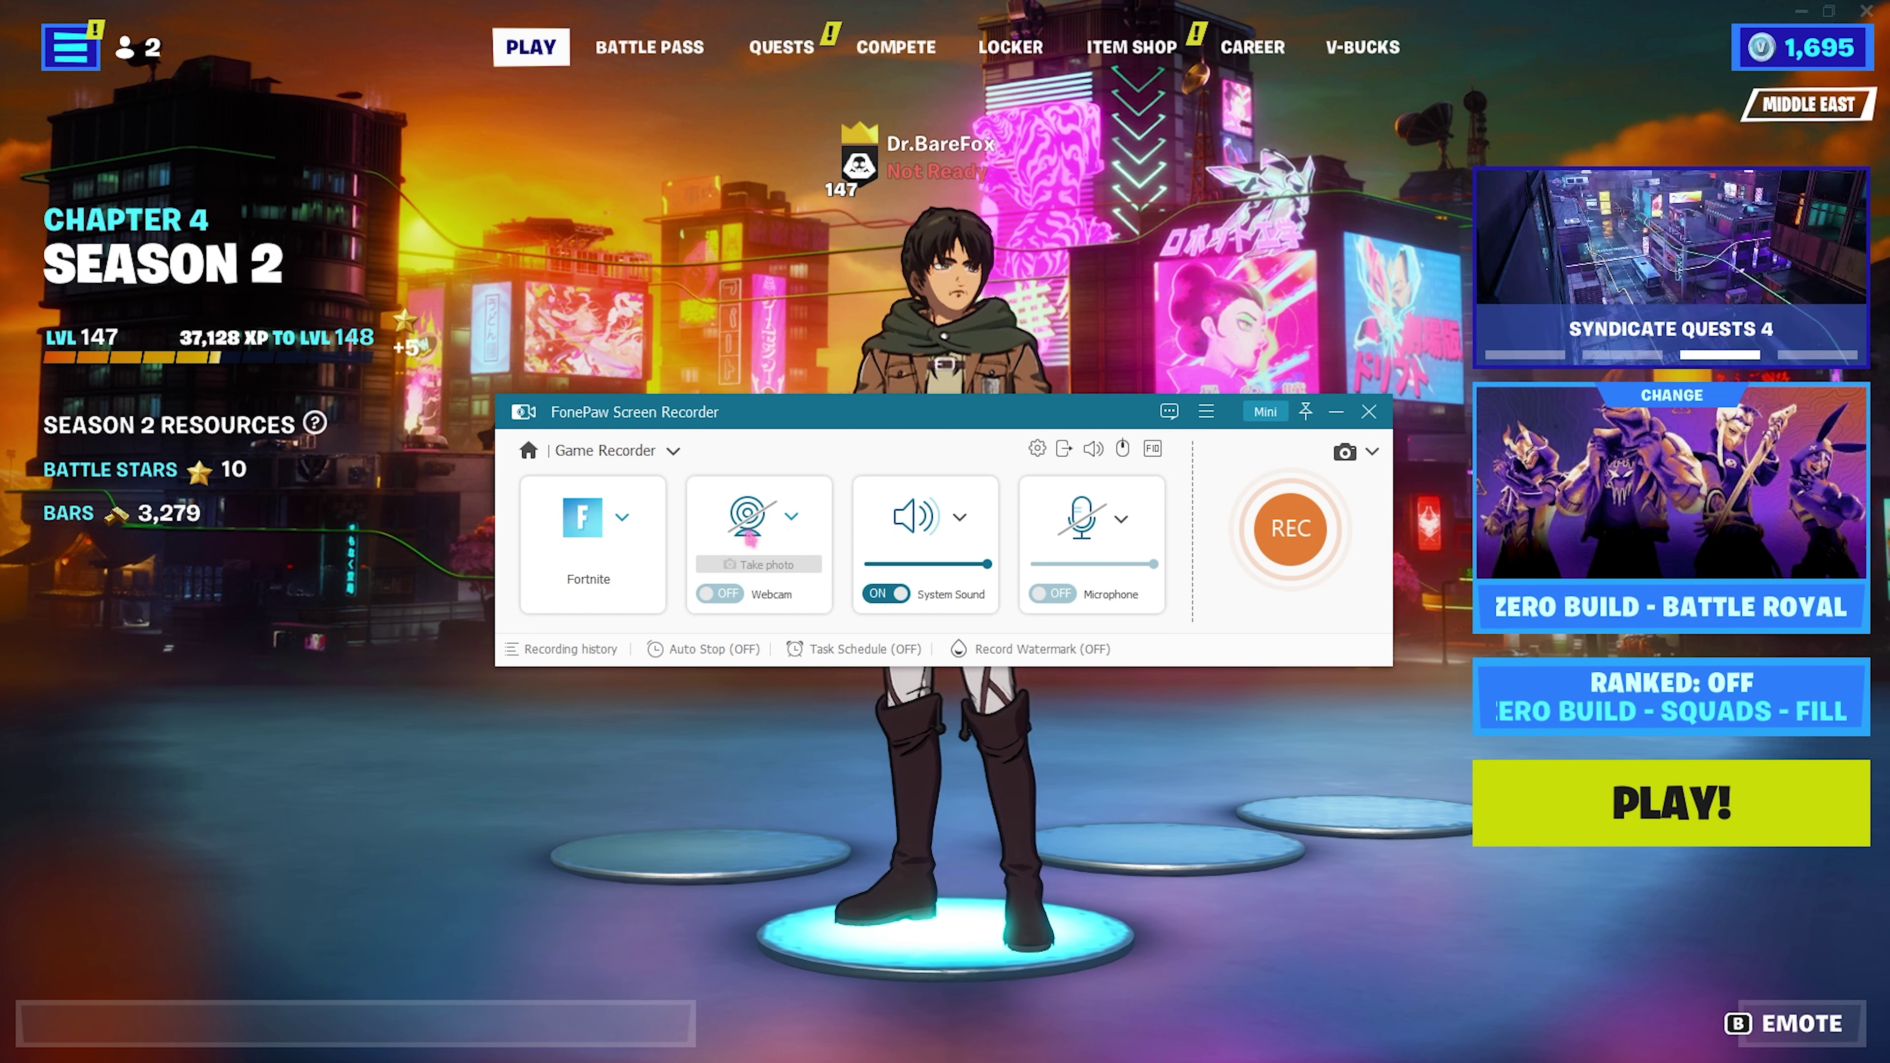
Try the webcam overlay, shrinking and moving its preview to the bottom-right, then turn it off
{"action": "left_click", "coordinate": [707, 595]}
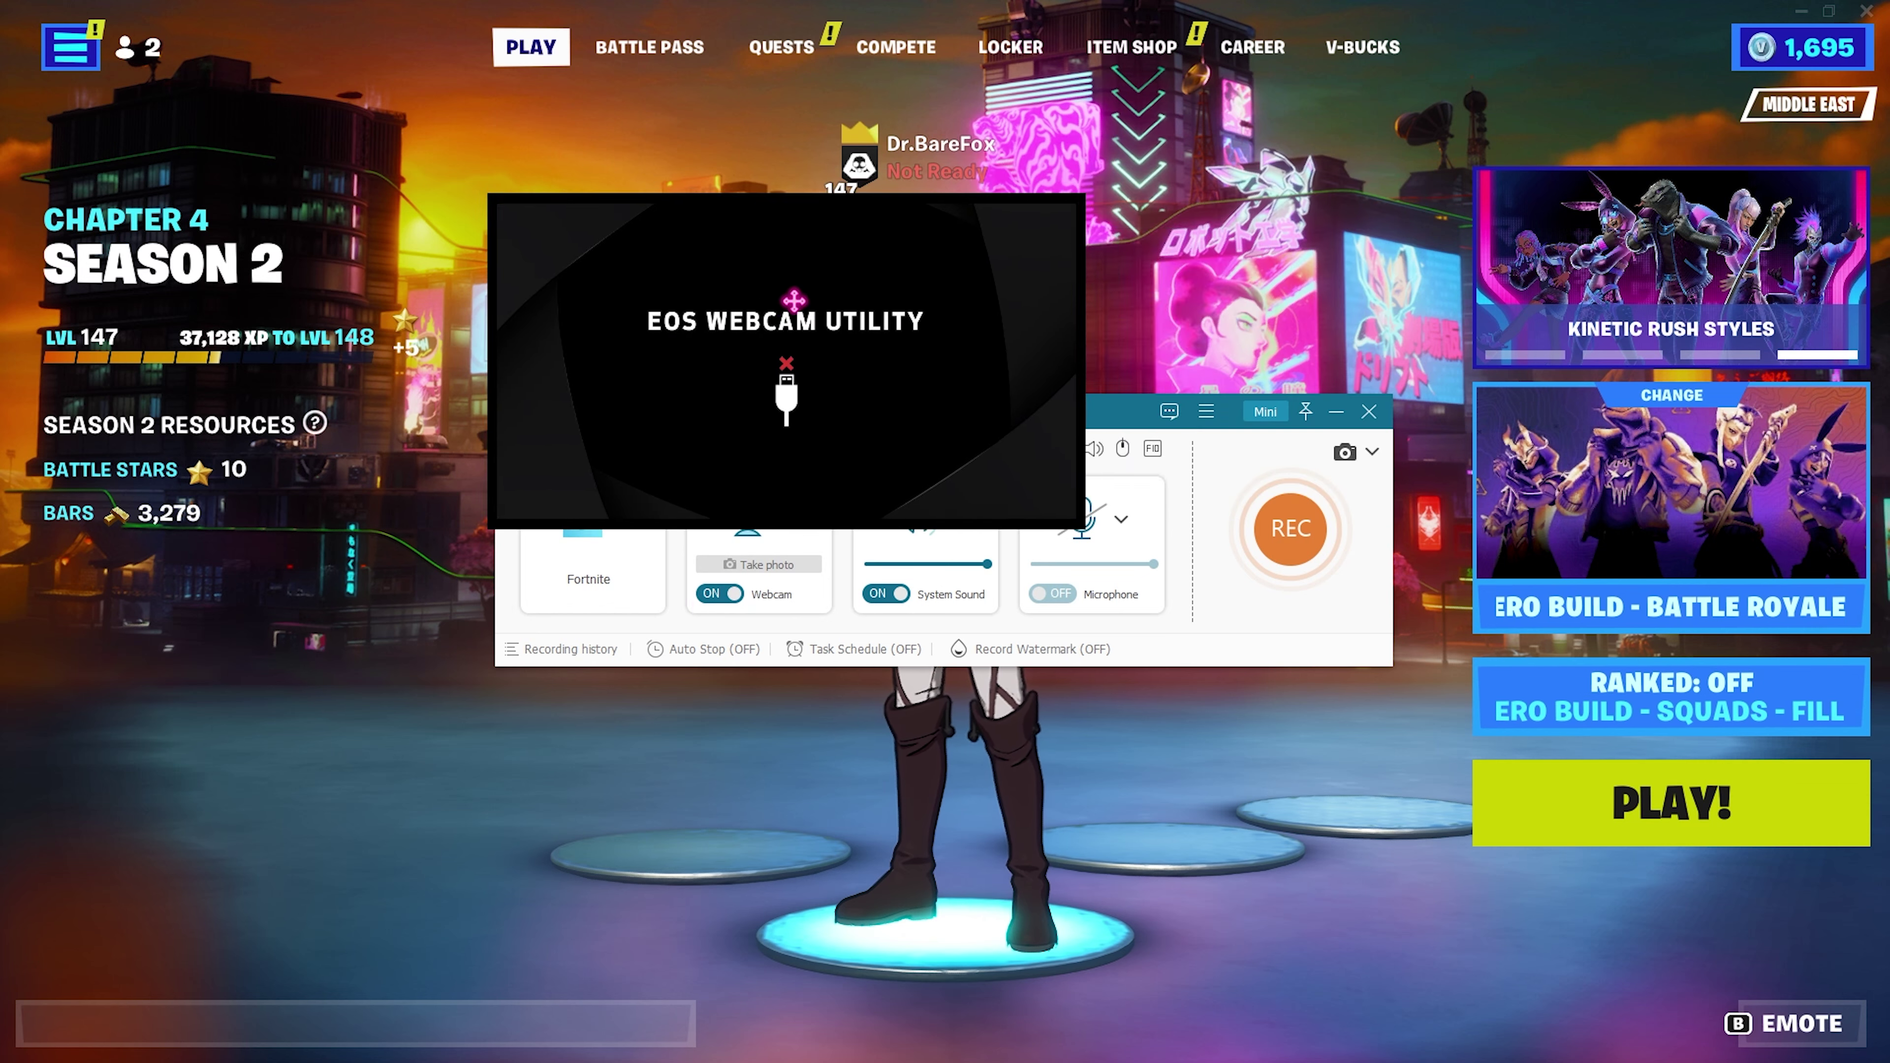
{"action": "left_click_drag", "start_coordinate": [945, 329], "coordinate": [526, 244]}
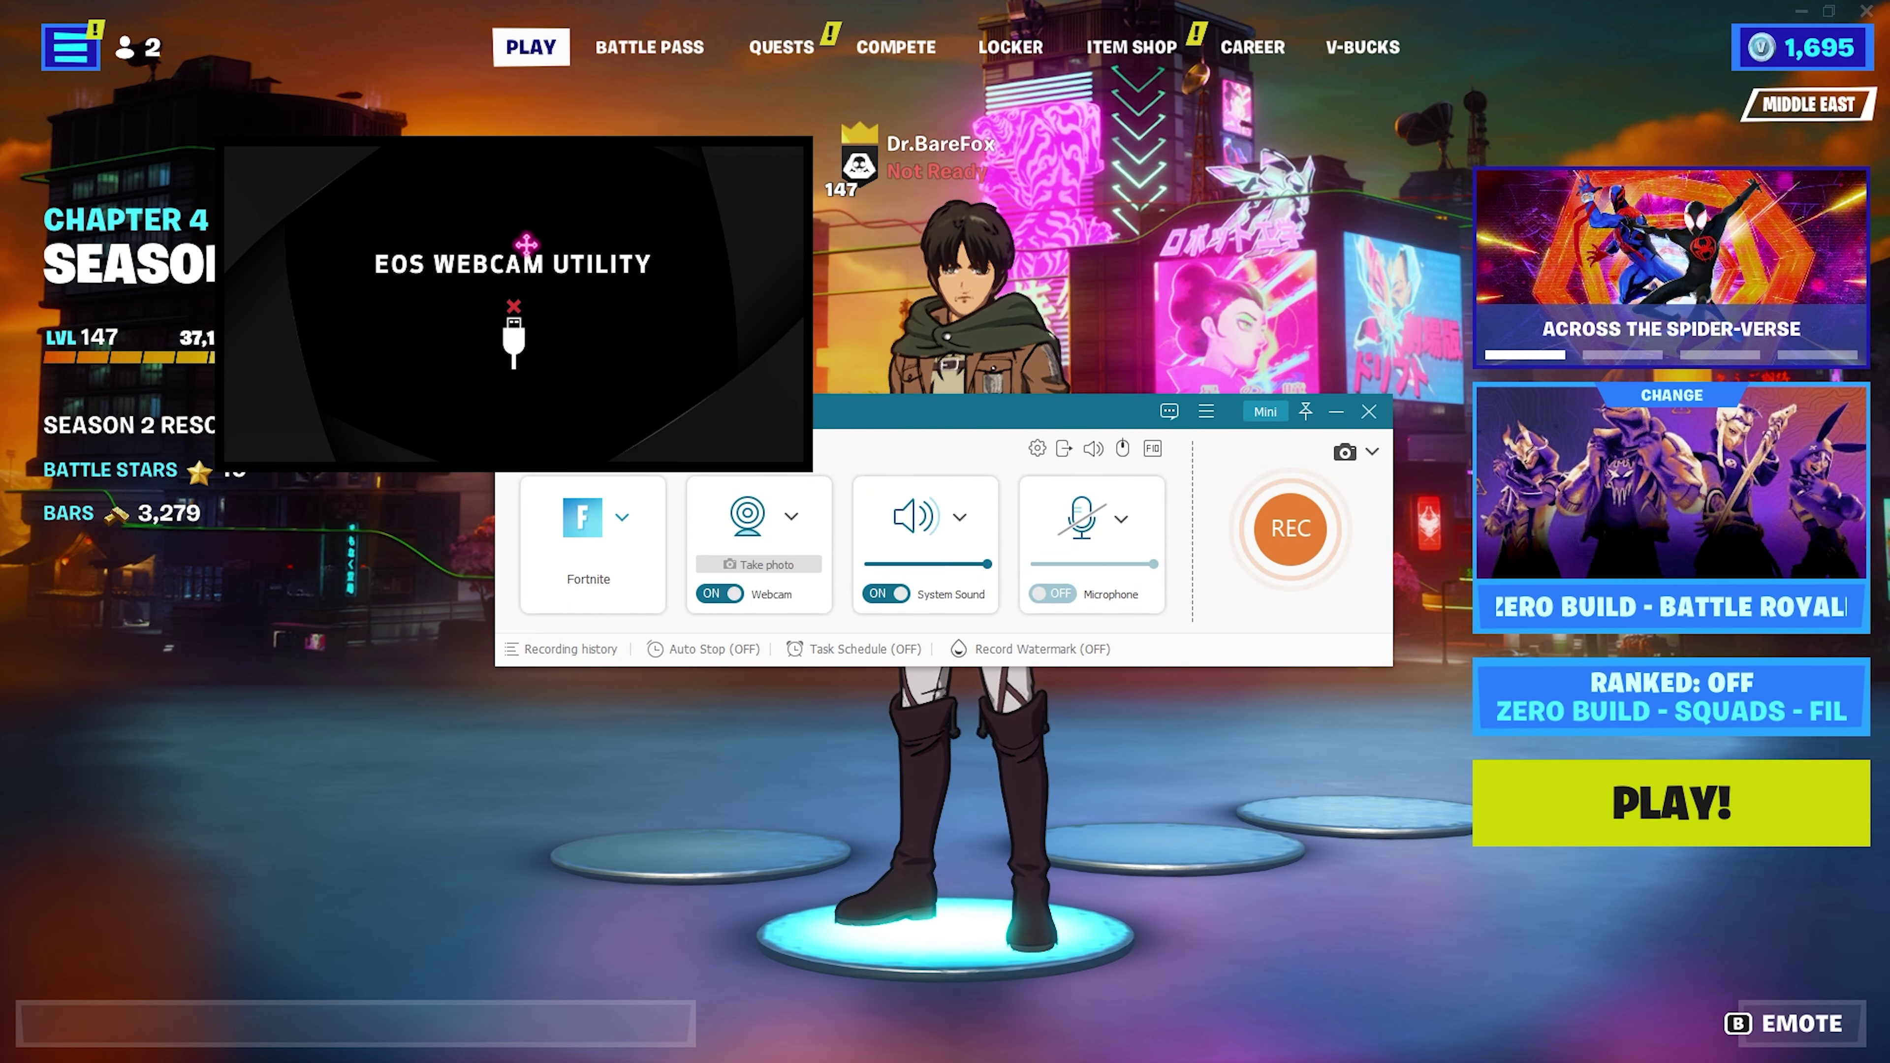
{"action": "left_click_drag", "start_coordinate": [802, 469], "coordinate": [676, 395]}
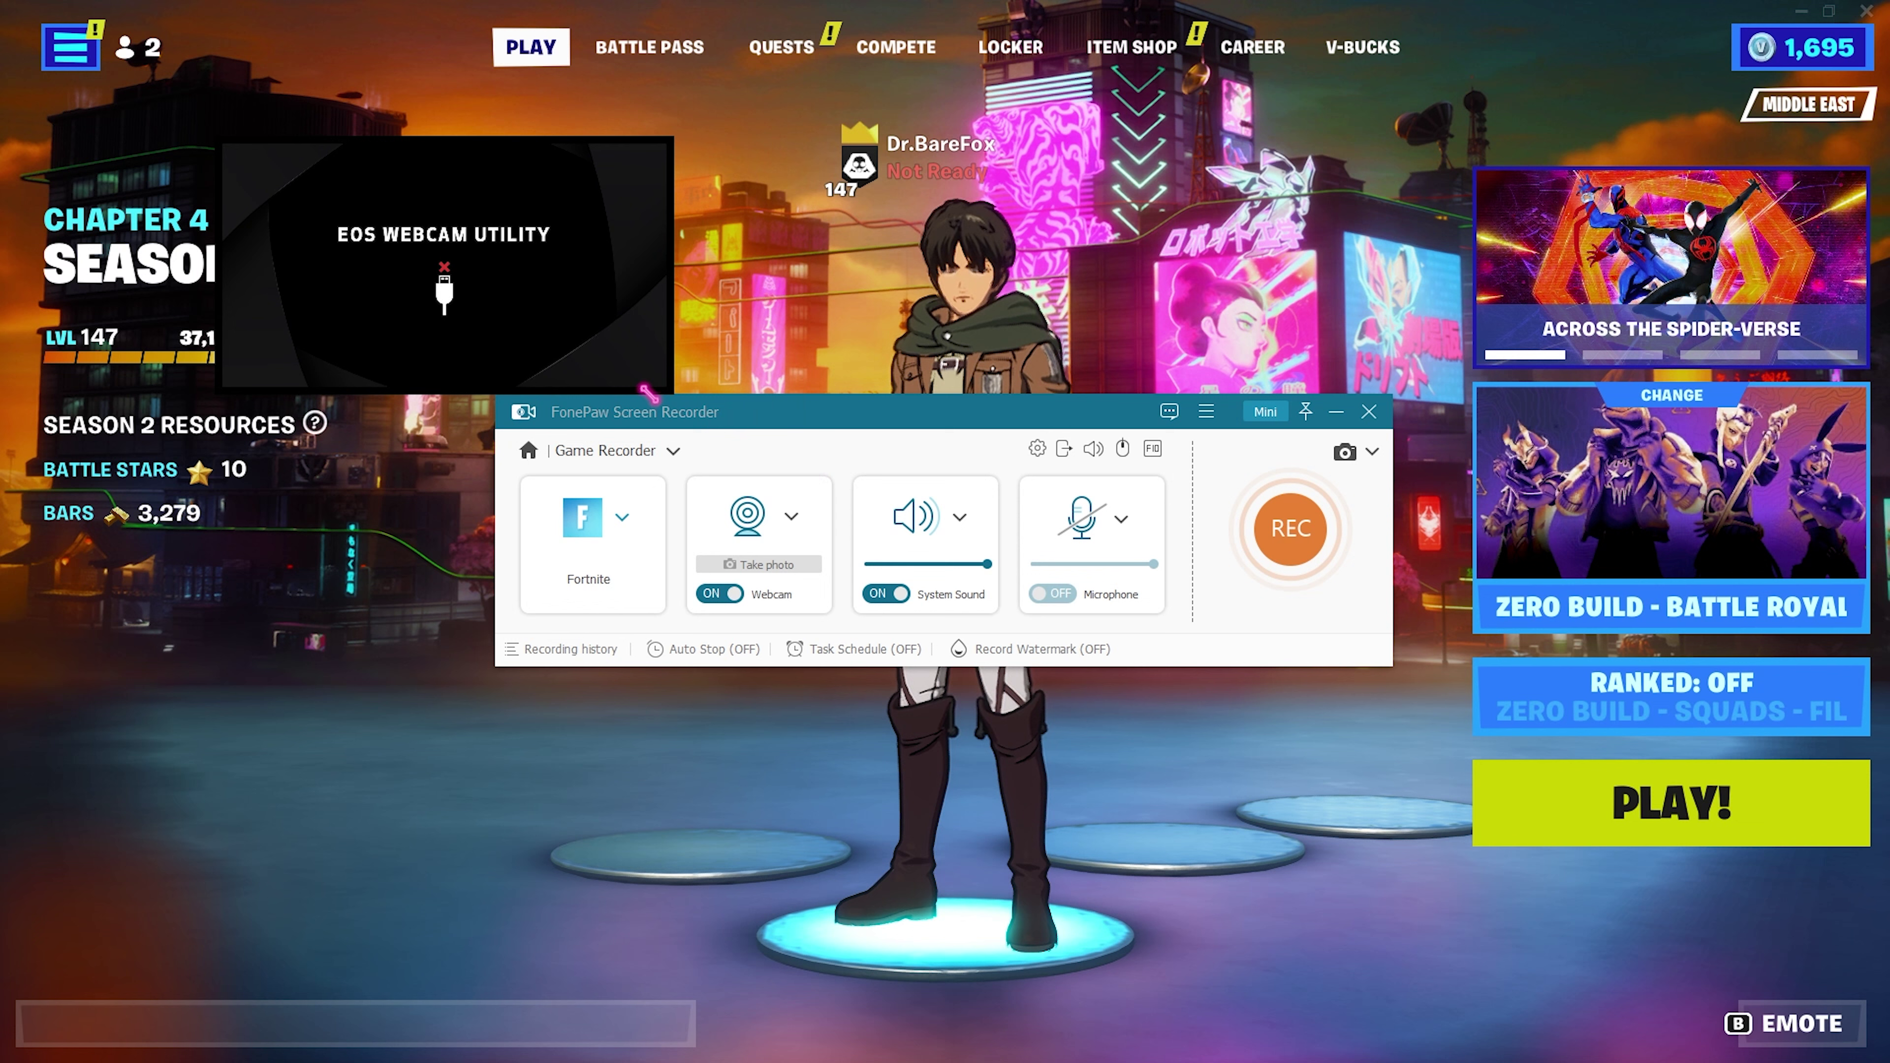
{"action": "left_click_drag", "start_coordinate": [518, 274], "coordinate": [326, 151]}
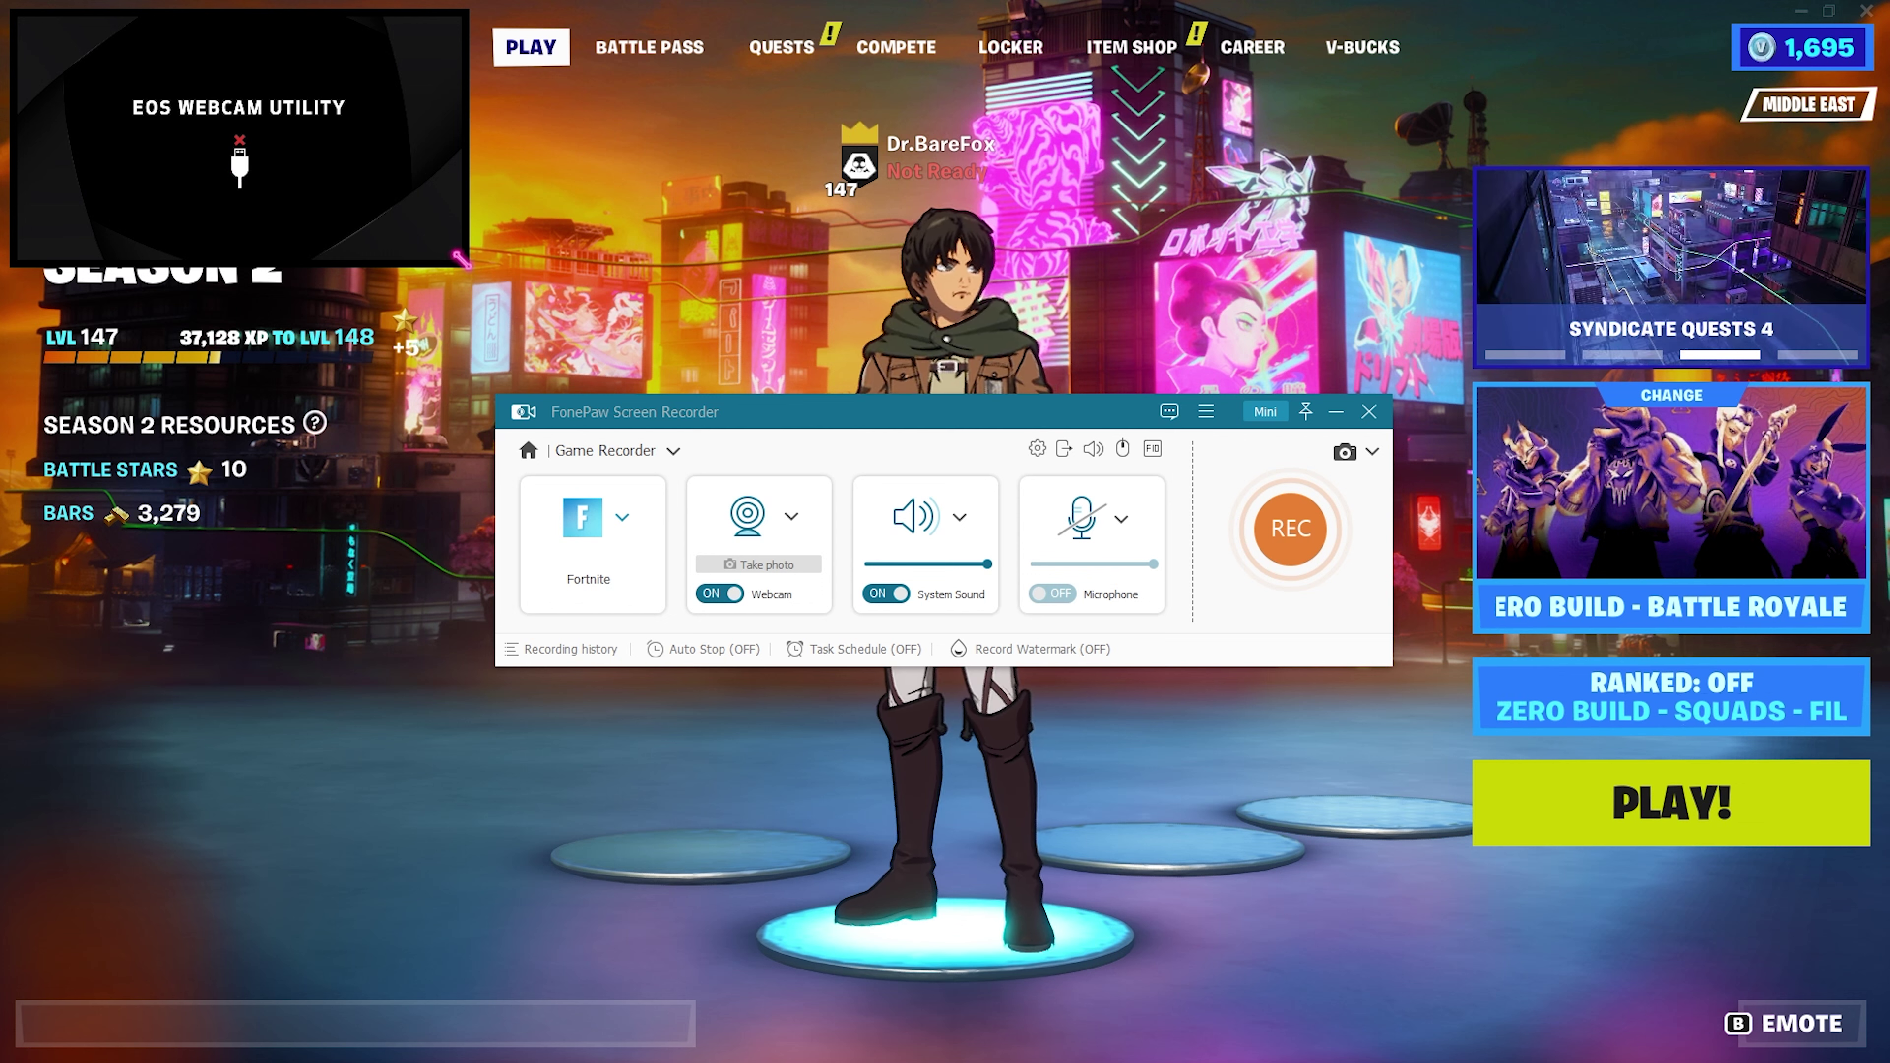
{"action": "left_click_drag", "start_coordinate": [328, 177], "coordinate": [1691, 940]}
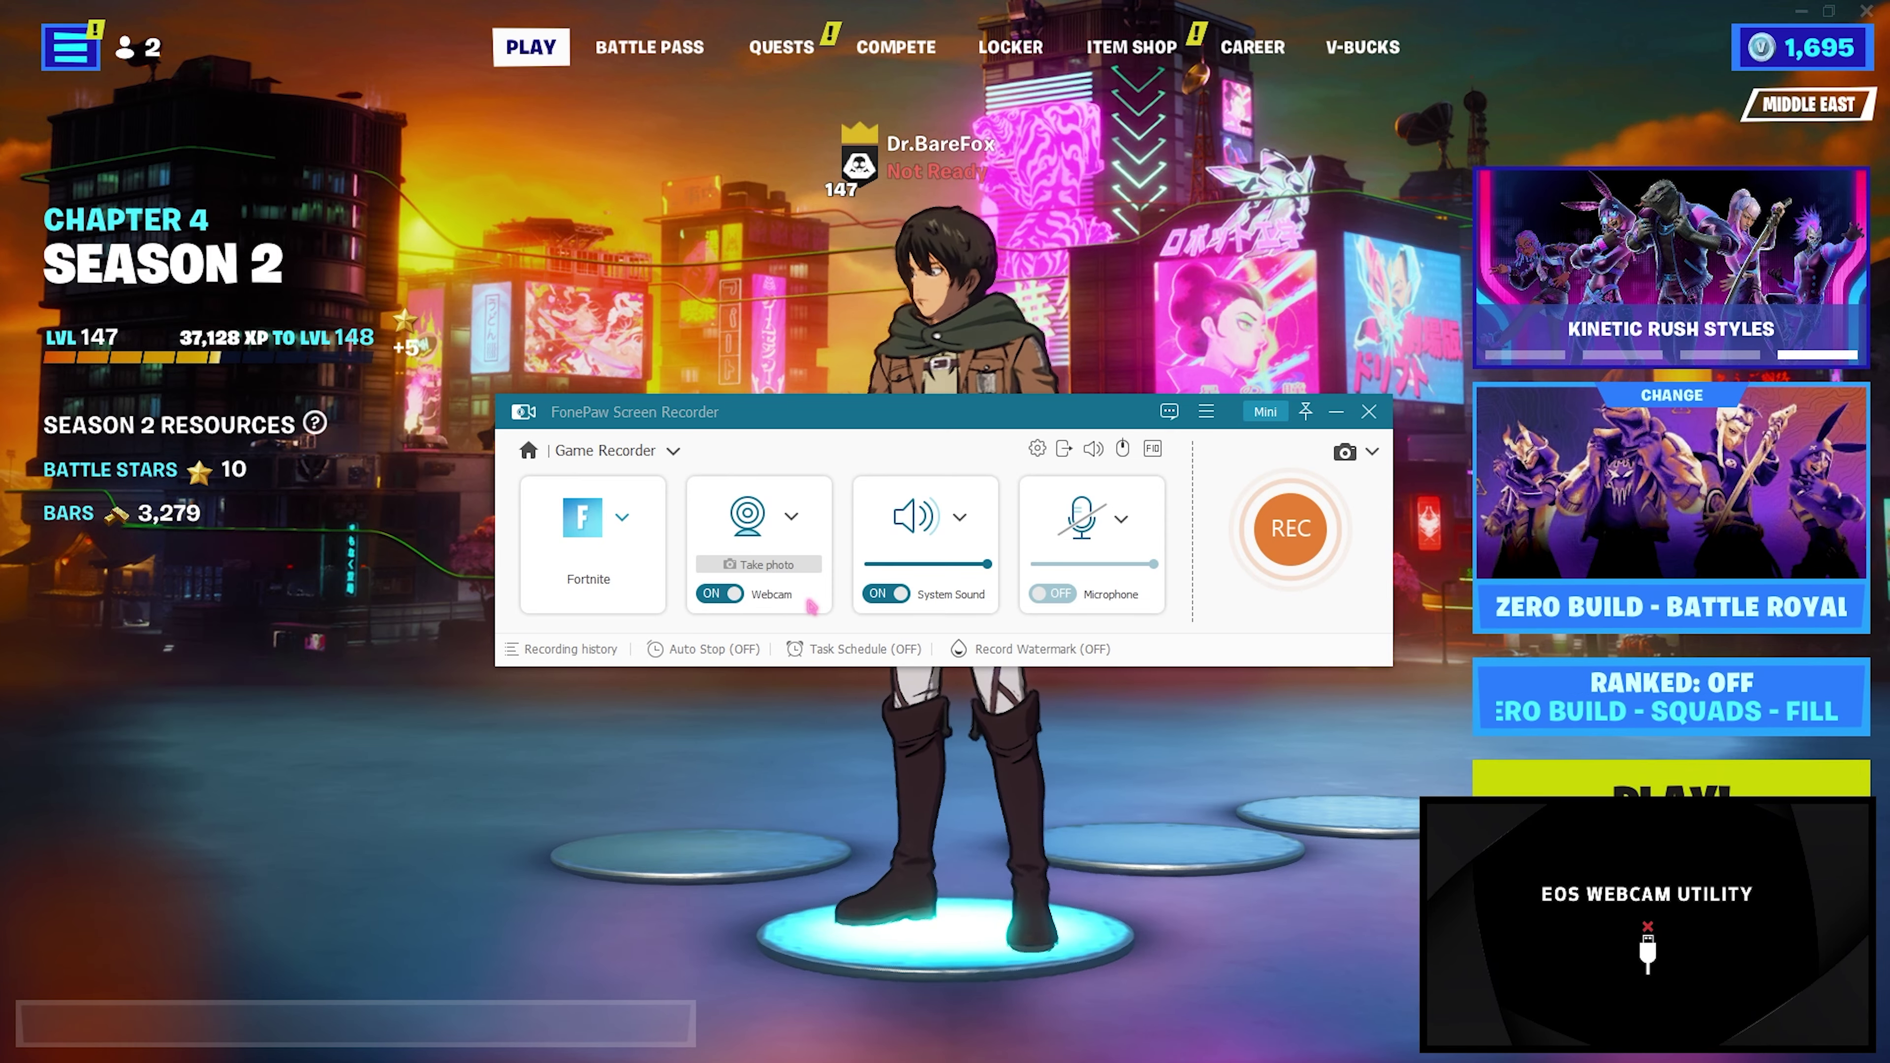
{"action": "left_click", "coordinate": [734, 595]}
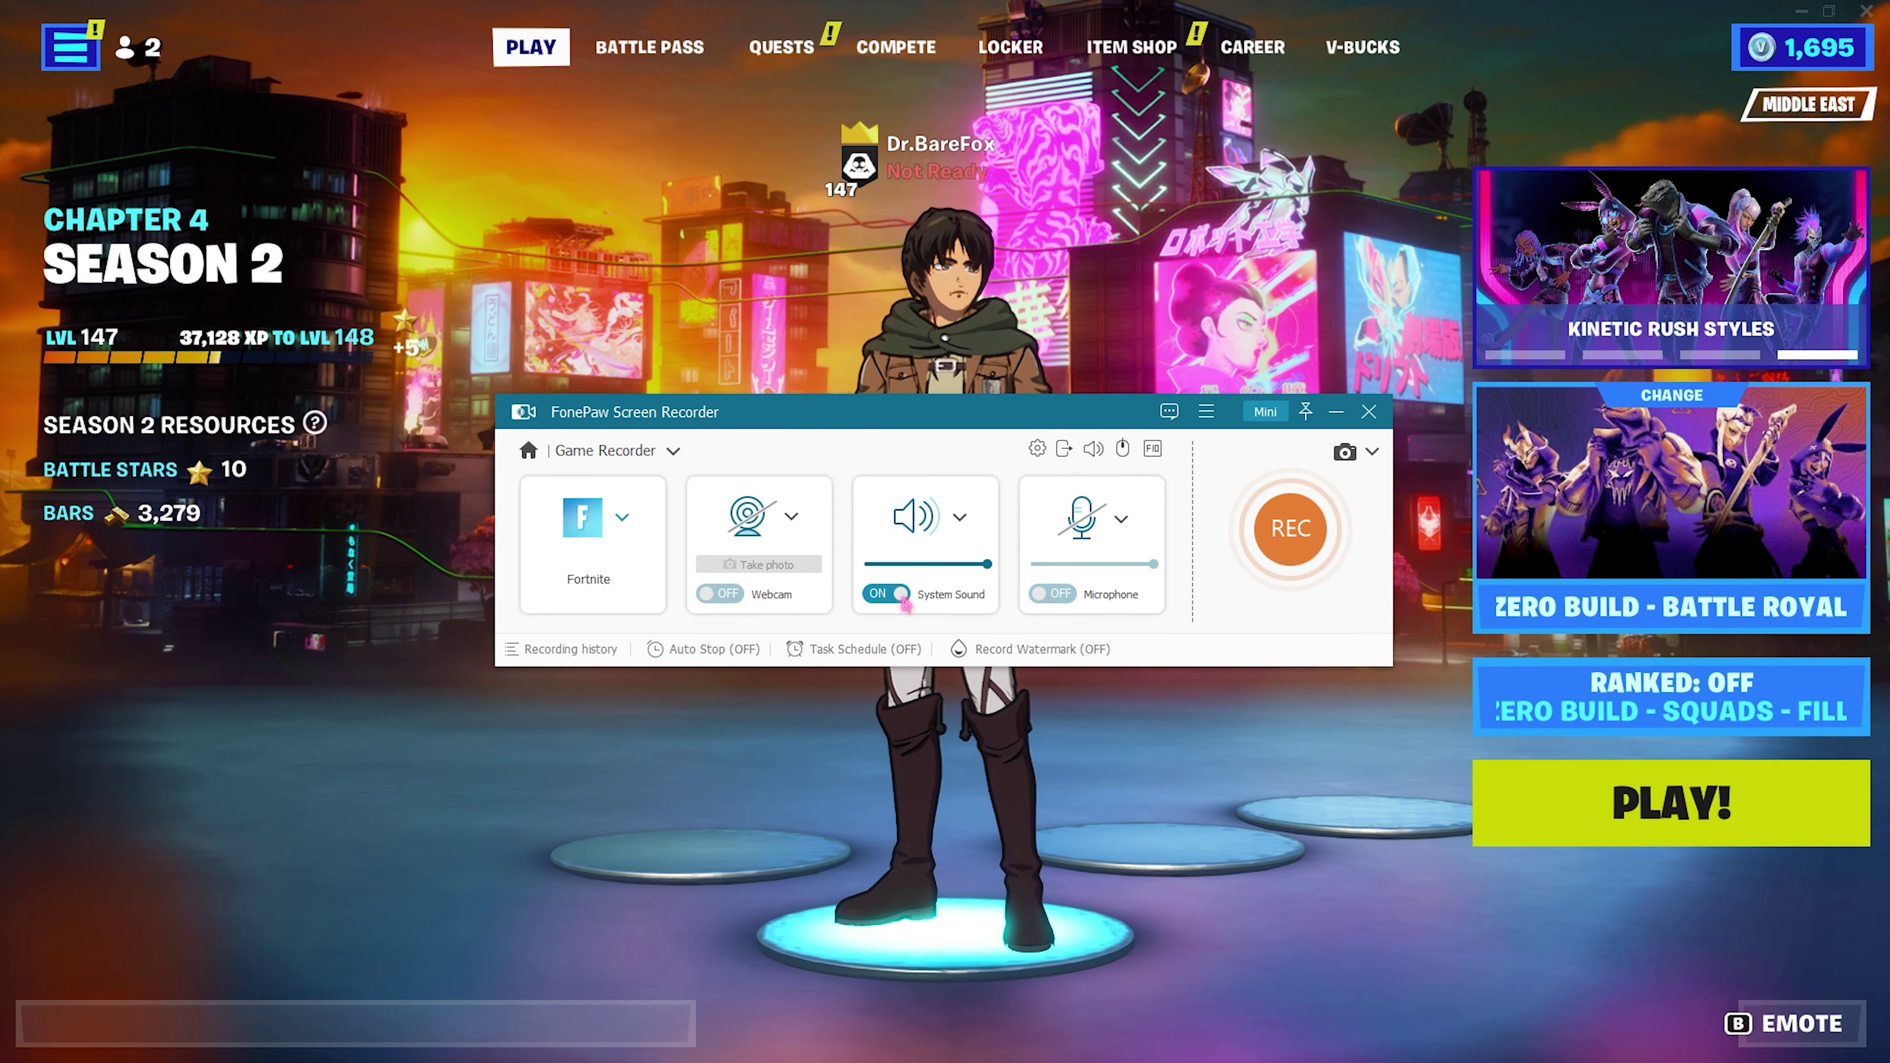
Keep the default system sound device and switch microphone recording on
{"action": "left_click", "coordinate": [961, 519]}
{"action": "left_click", "coordinate": [967, 545]}
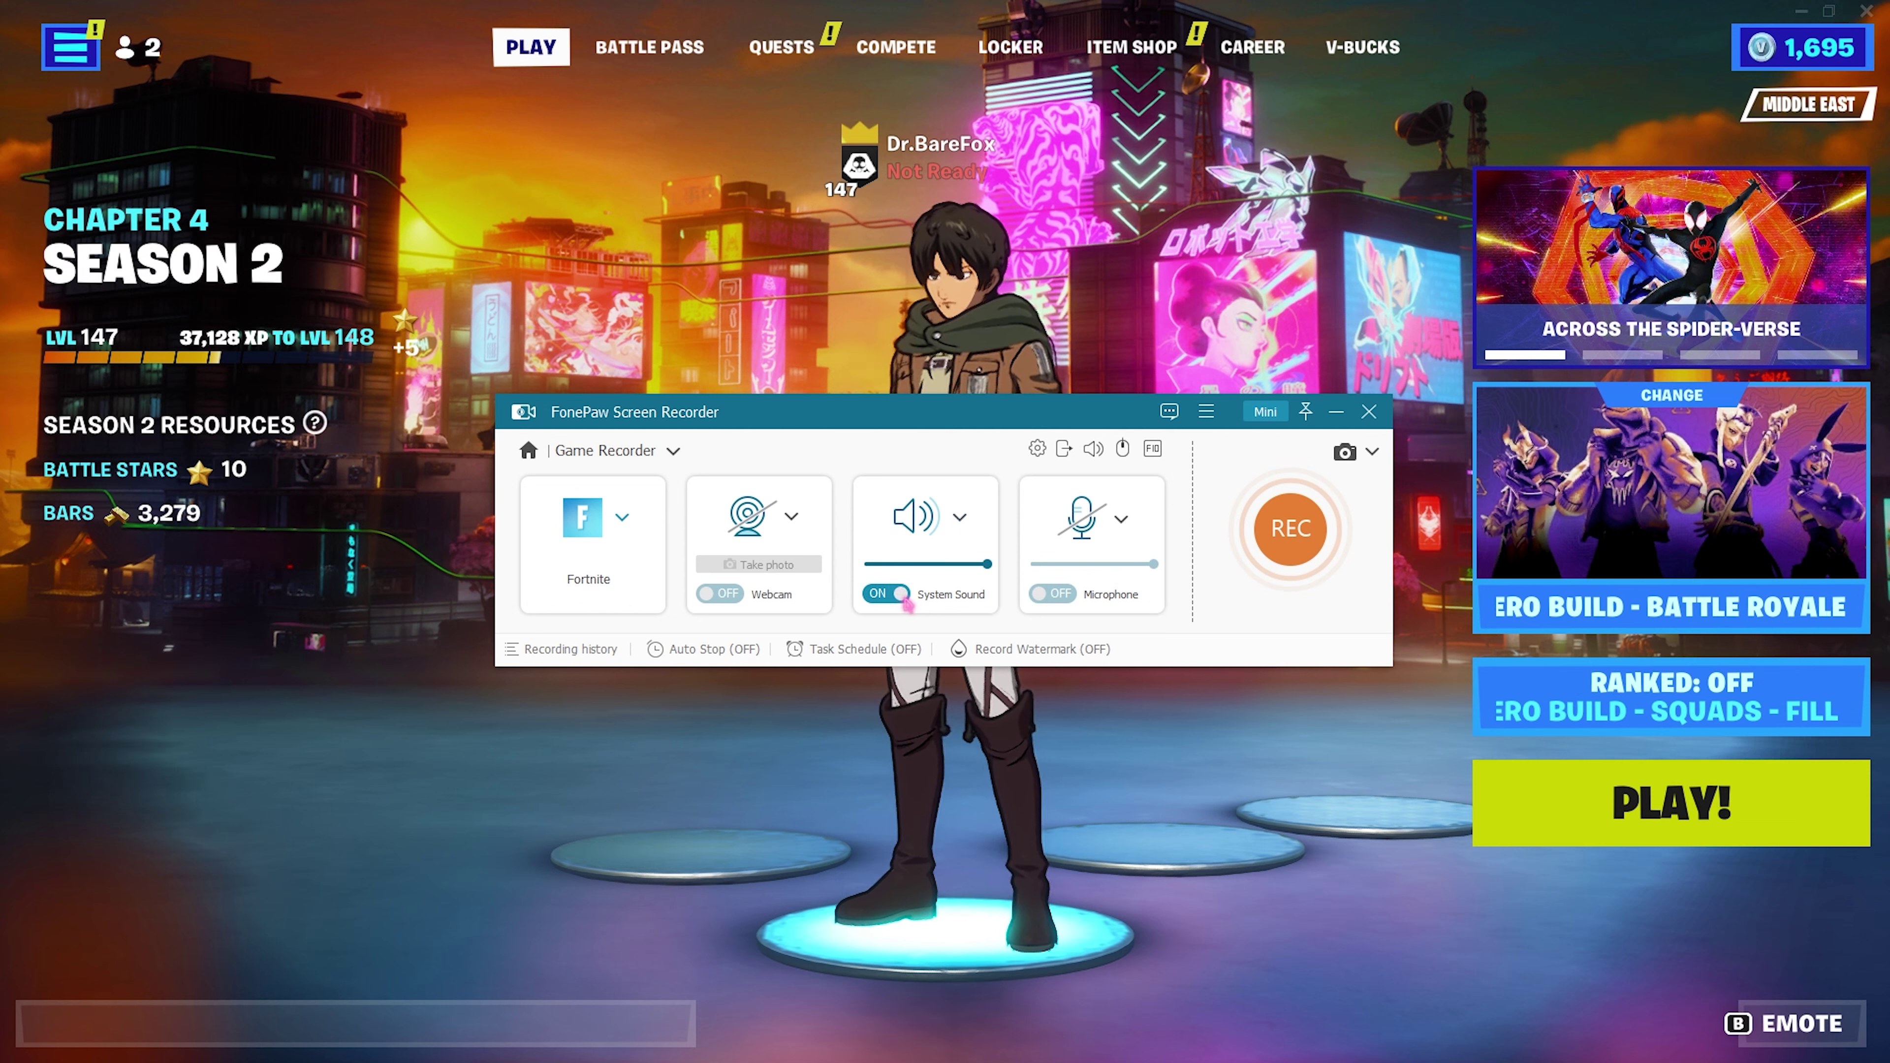
{"action": "left_click", "coordinate": [1051, 594]}
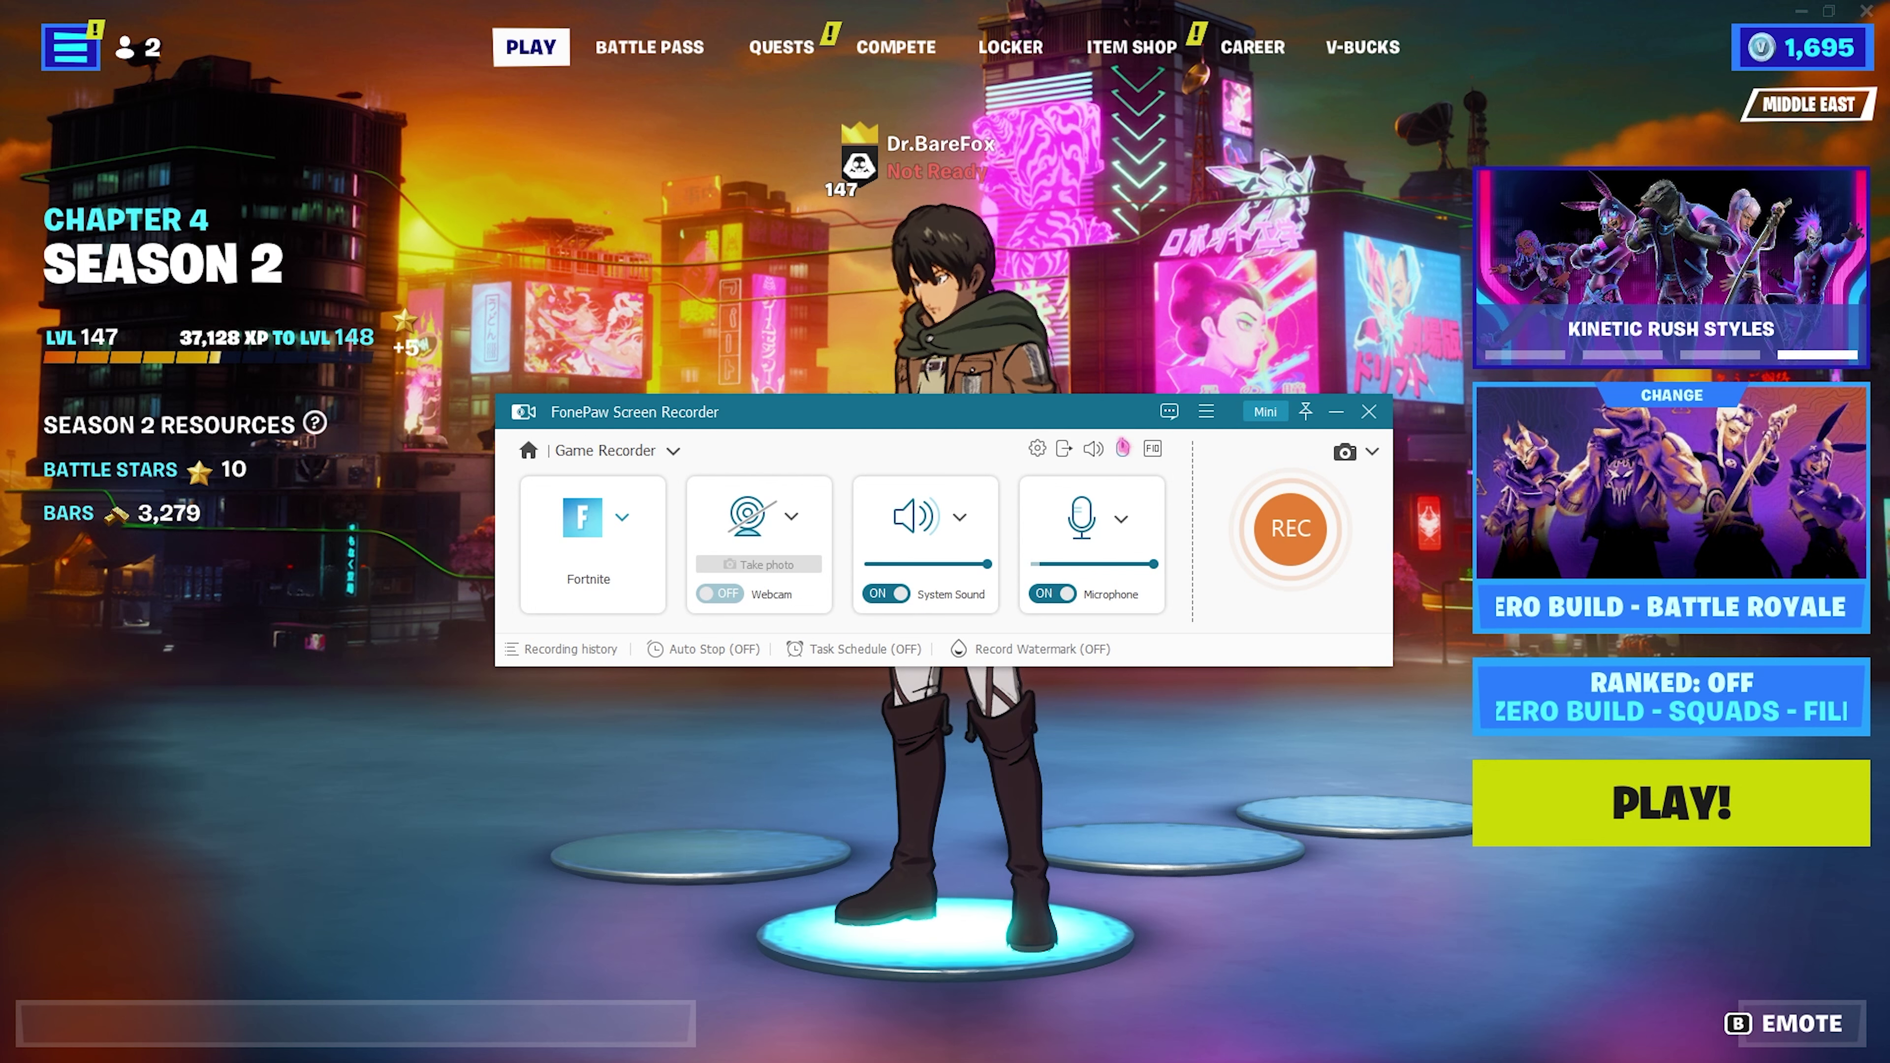
{"action": "left_click", "coordinate": [1121, 519]}
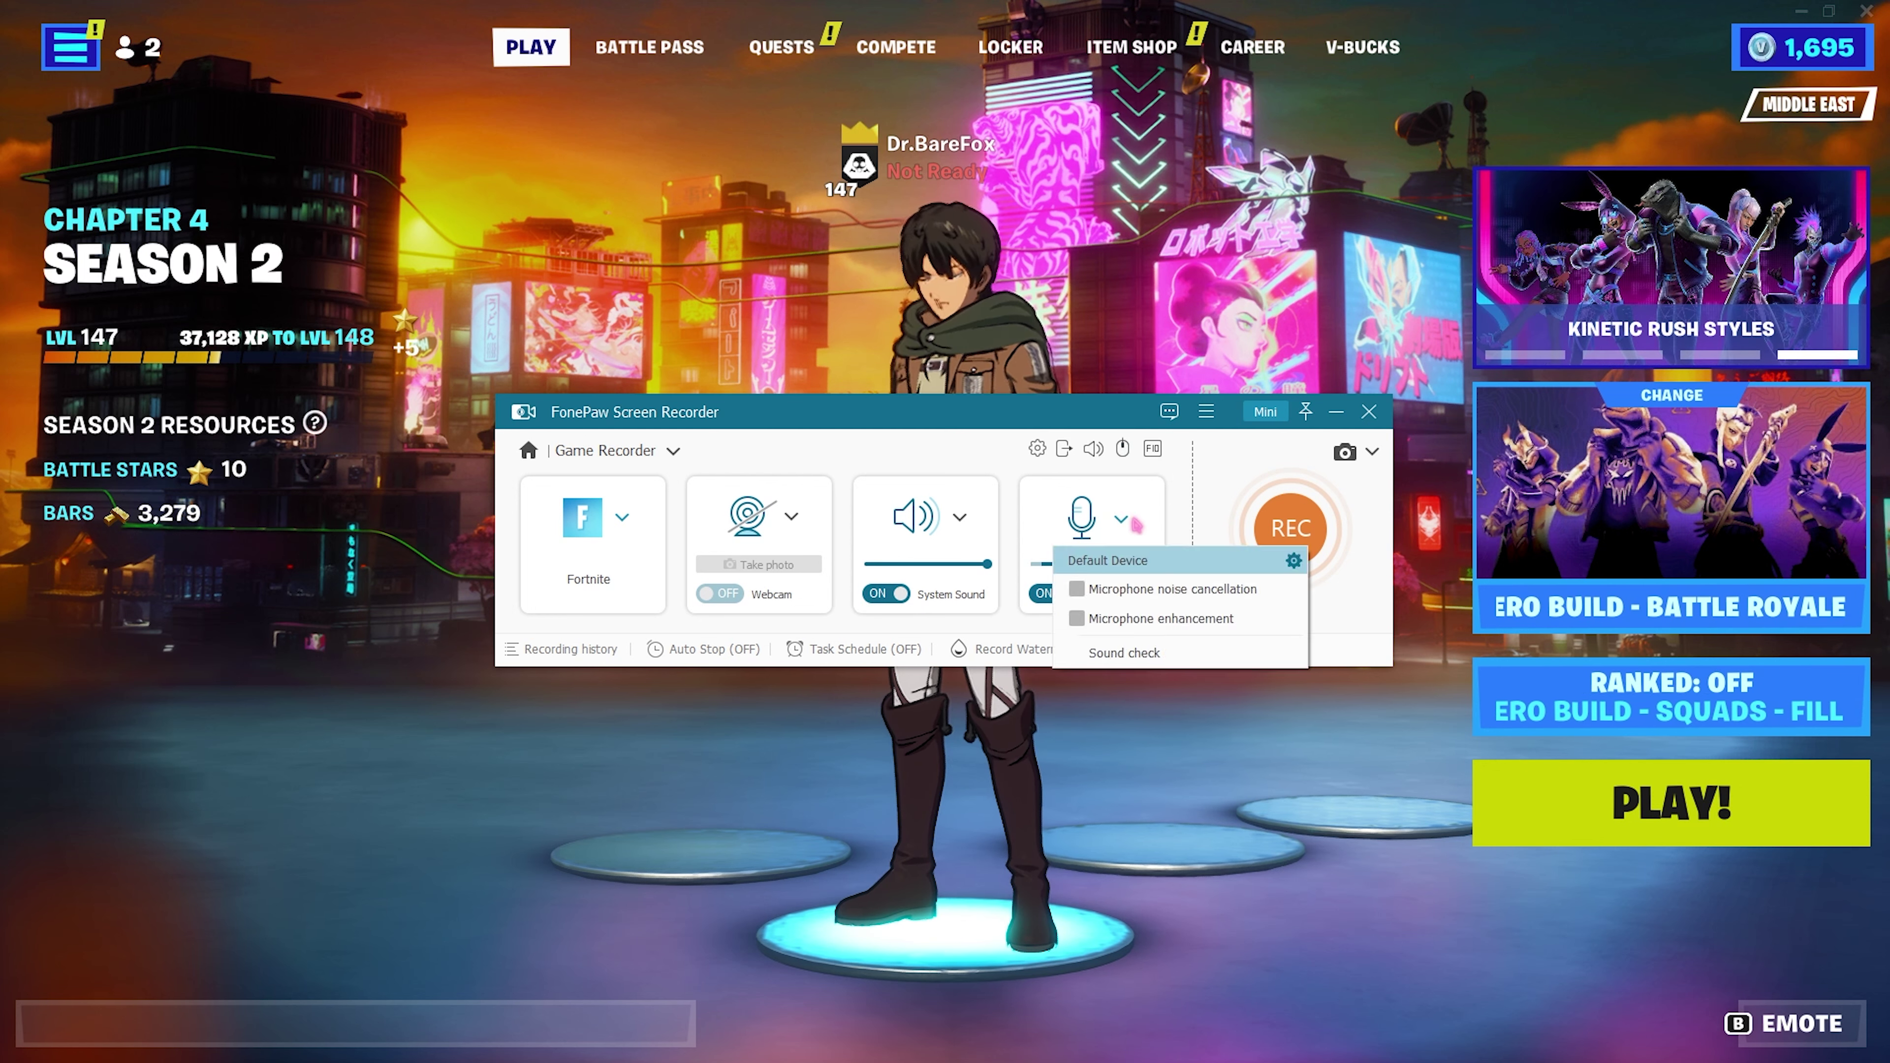
Capture system sound from the Razer Kraken V3 and voice from the HyperX Quadcast microphone
{"action": "left_click", "coordinate": [1293, 561]}
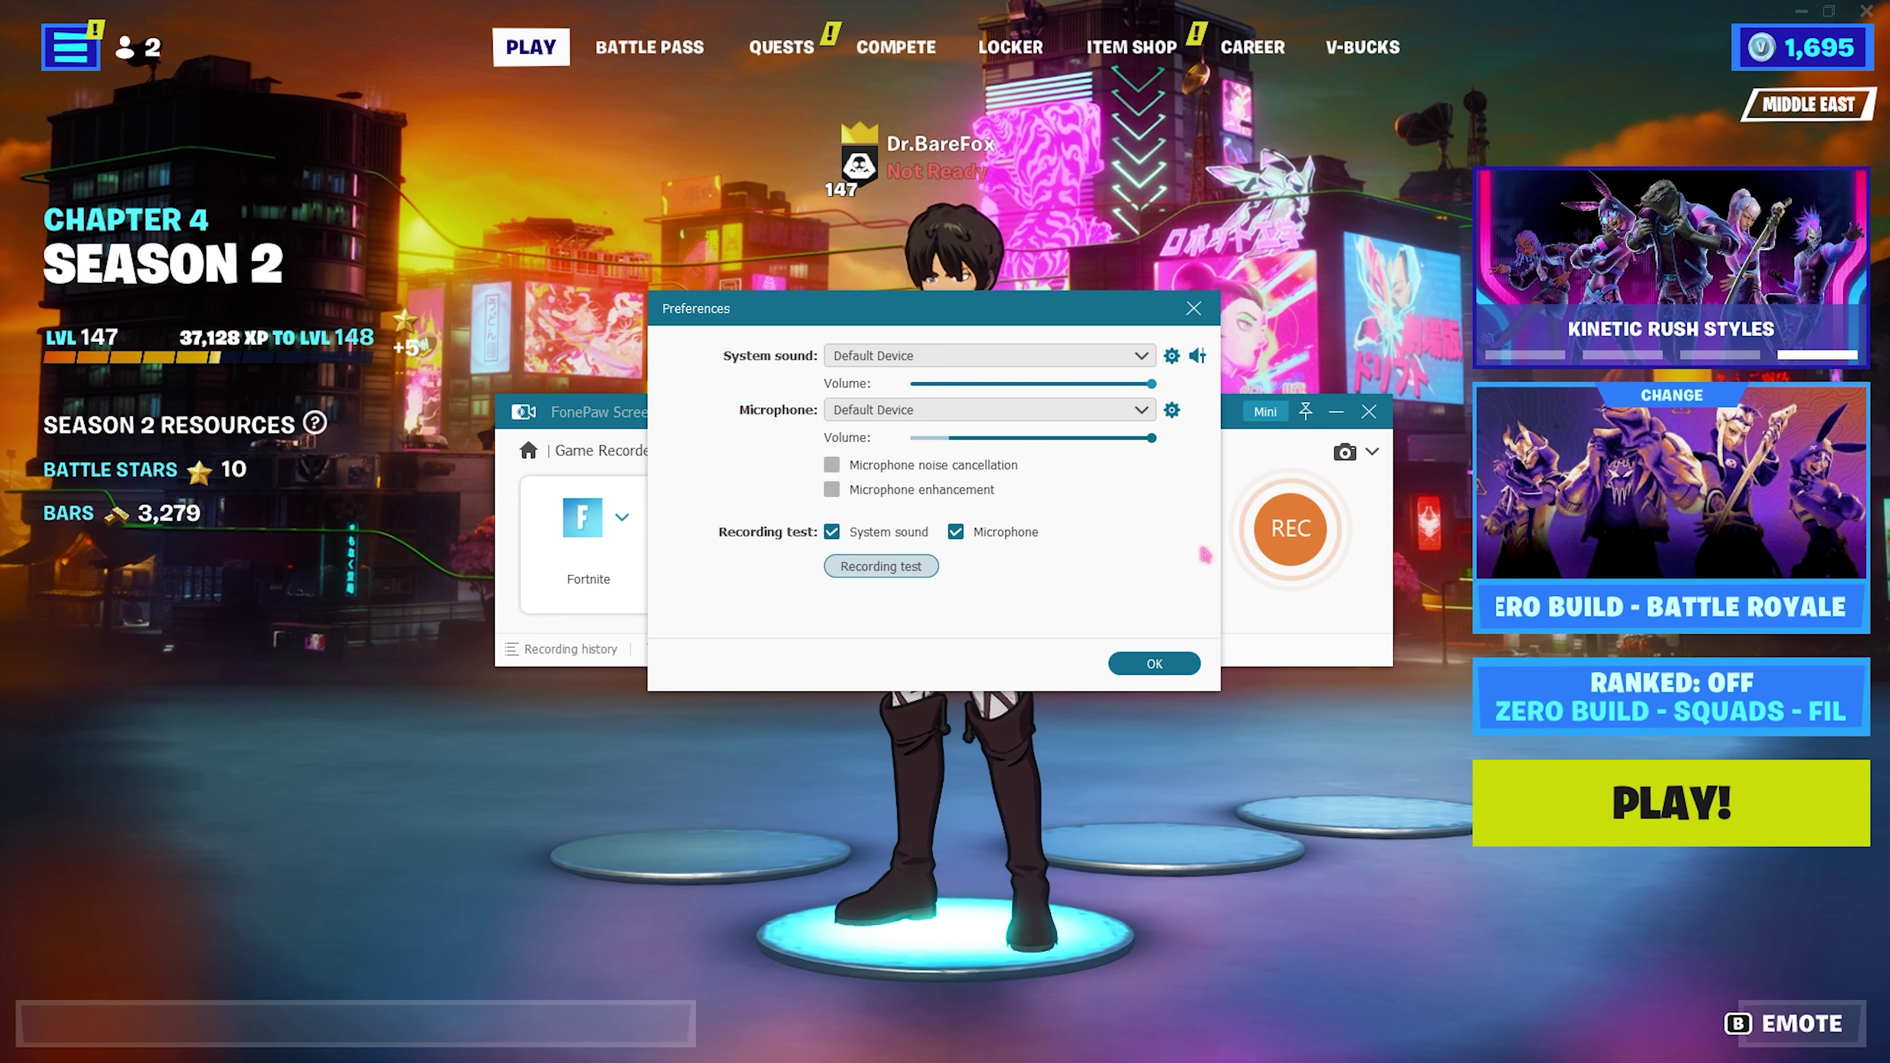
{"action": "left_click", "coordinate": [845, 357]}
{"action": "left_click", "coordinate": [906, 397]}
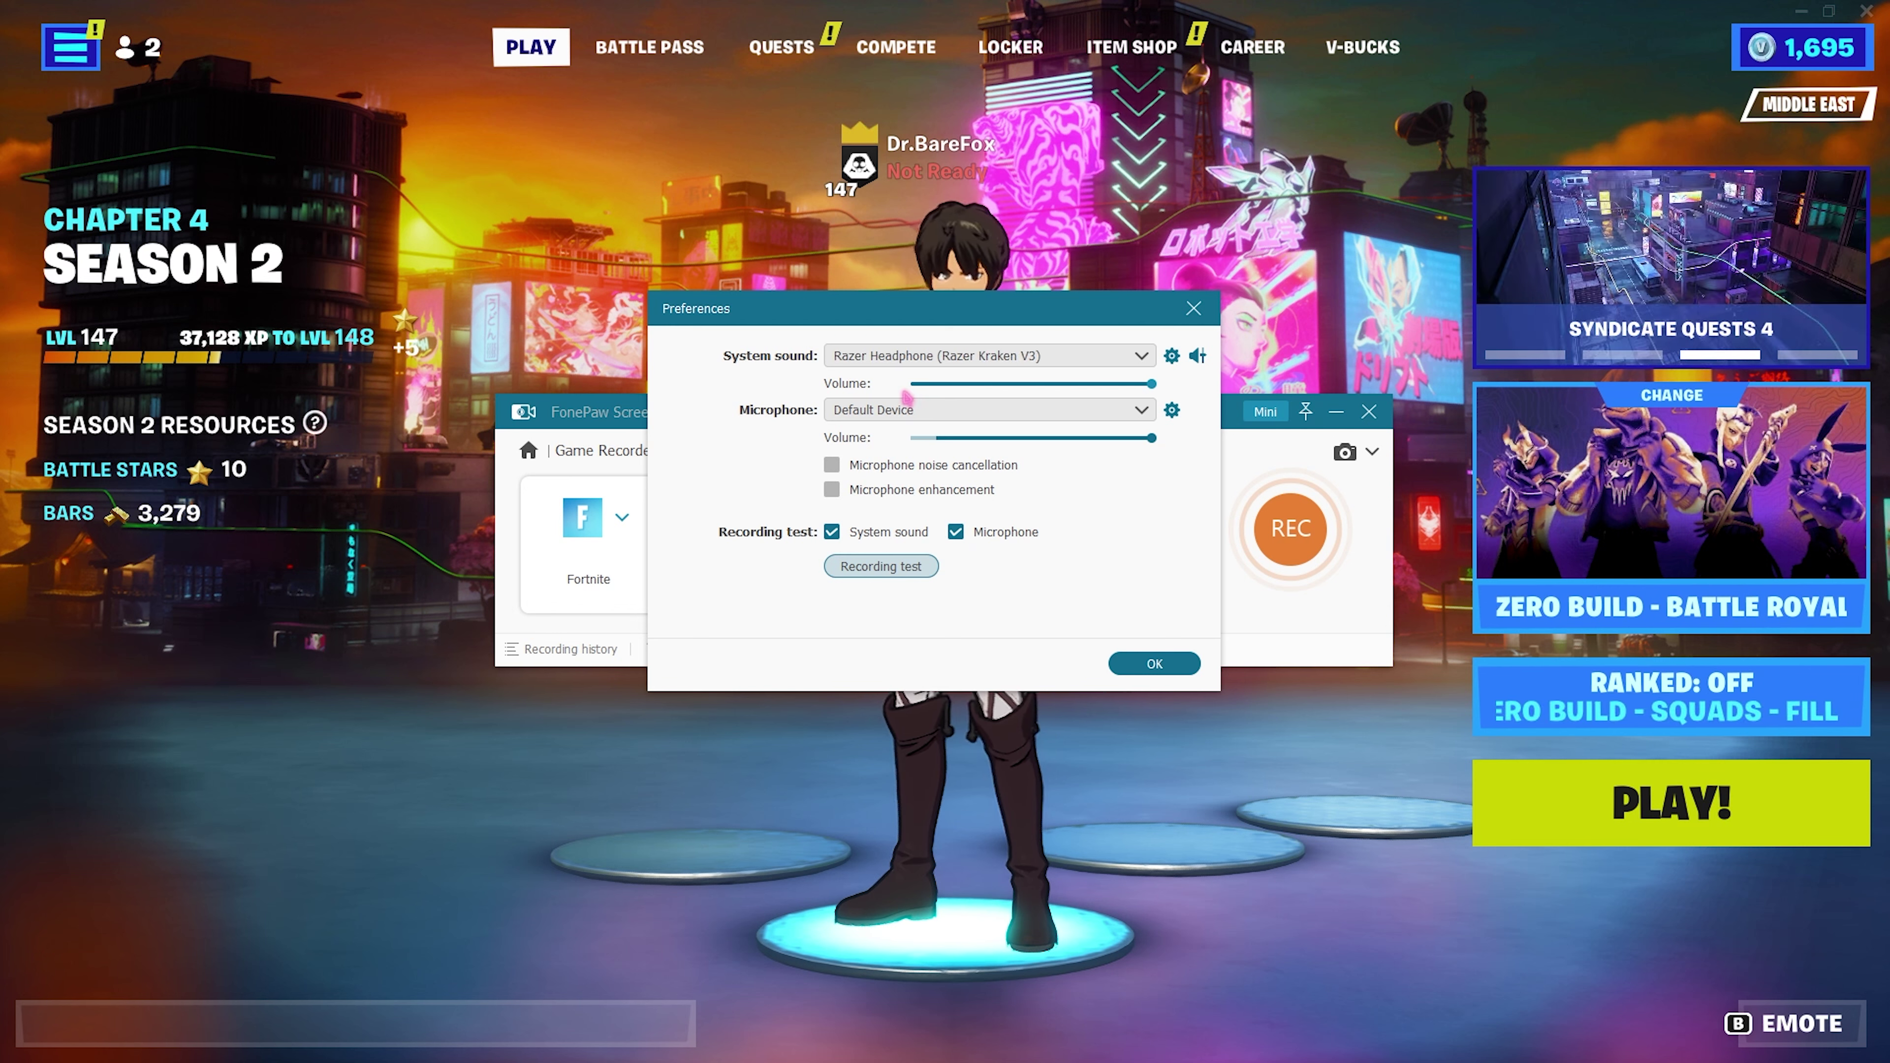
{"action": "left_click", "coordinate": [885, 410]}
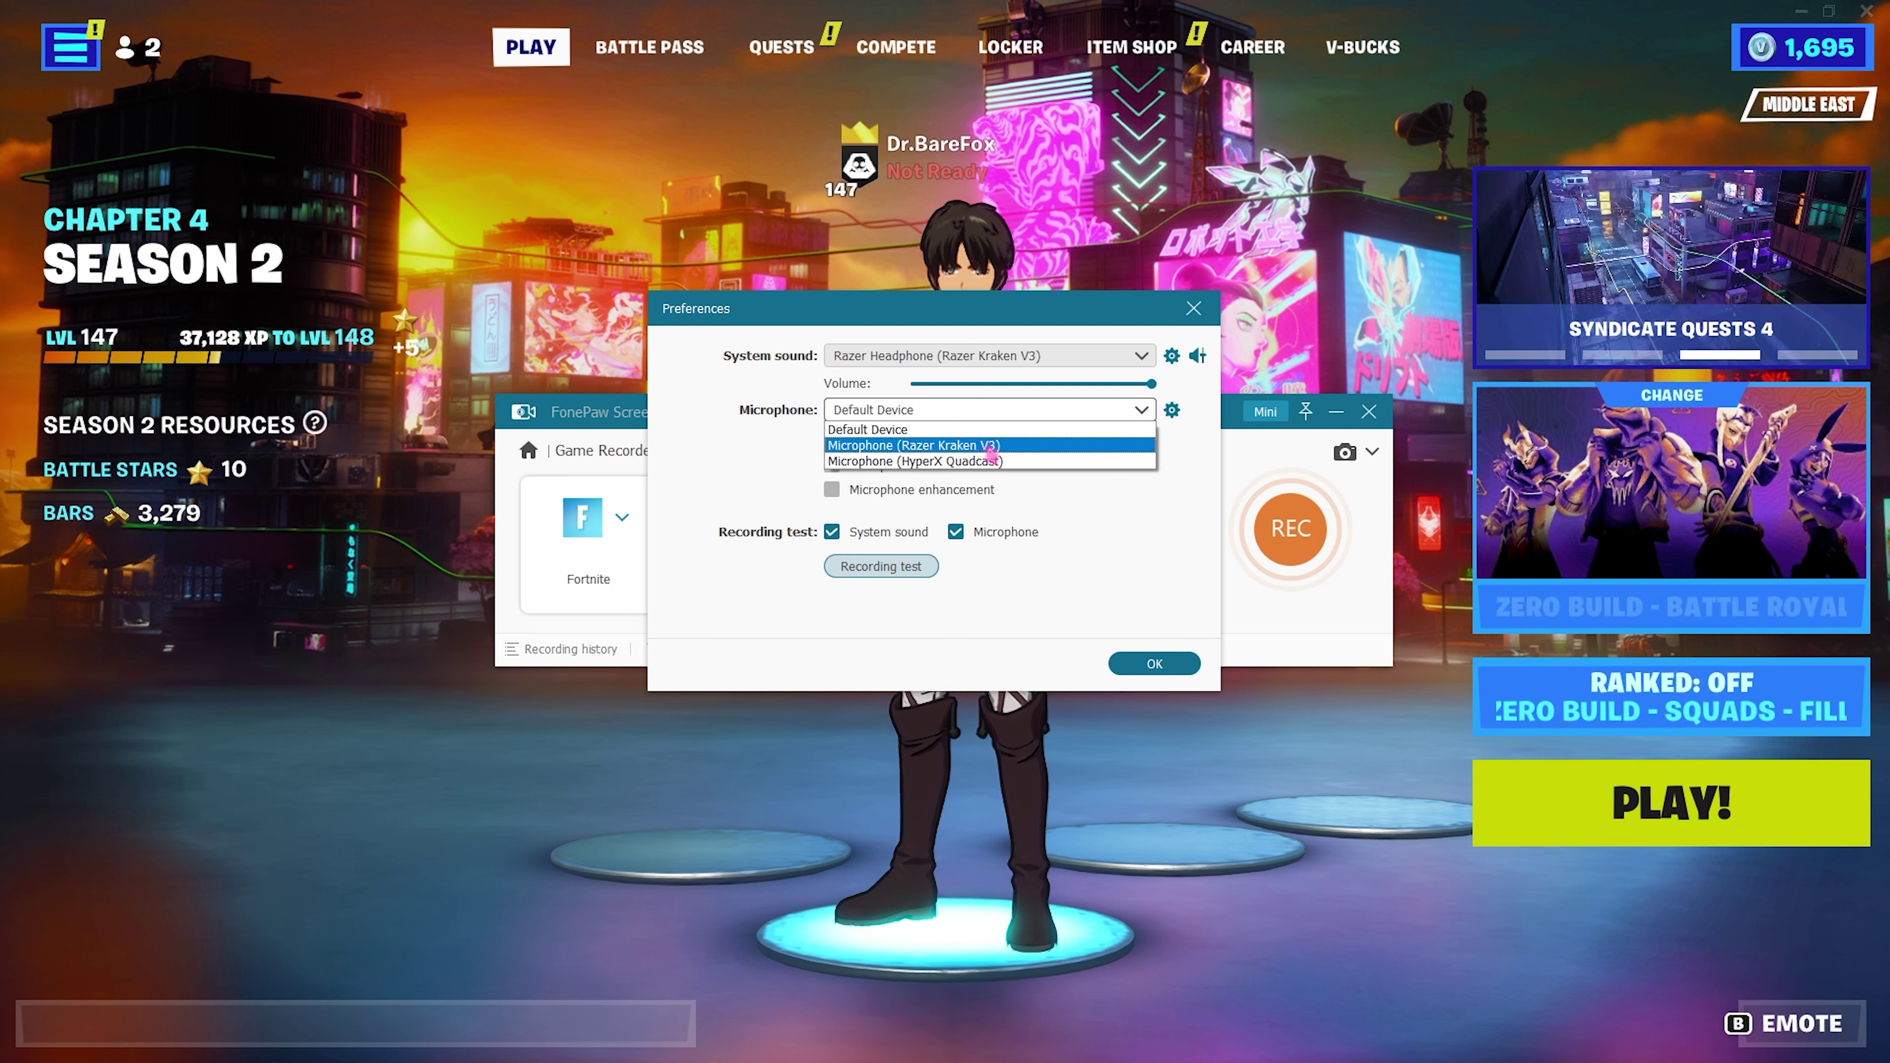
{"action": "left_click", "coordinate": [923, 461]}
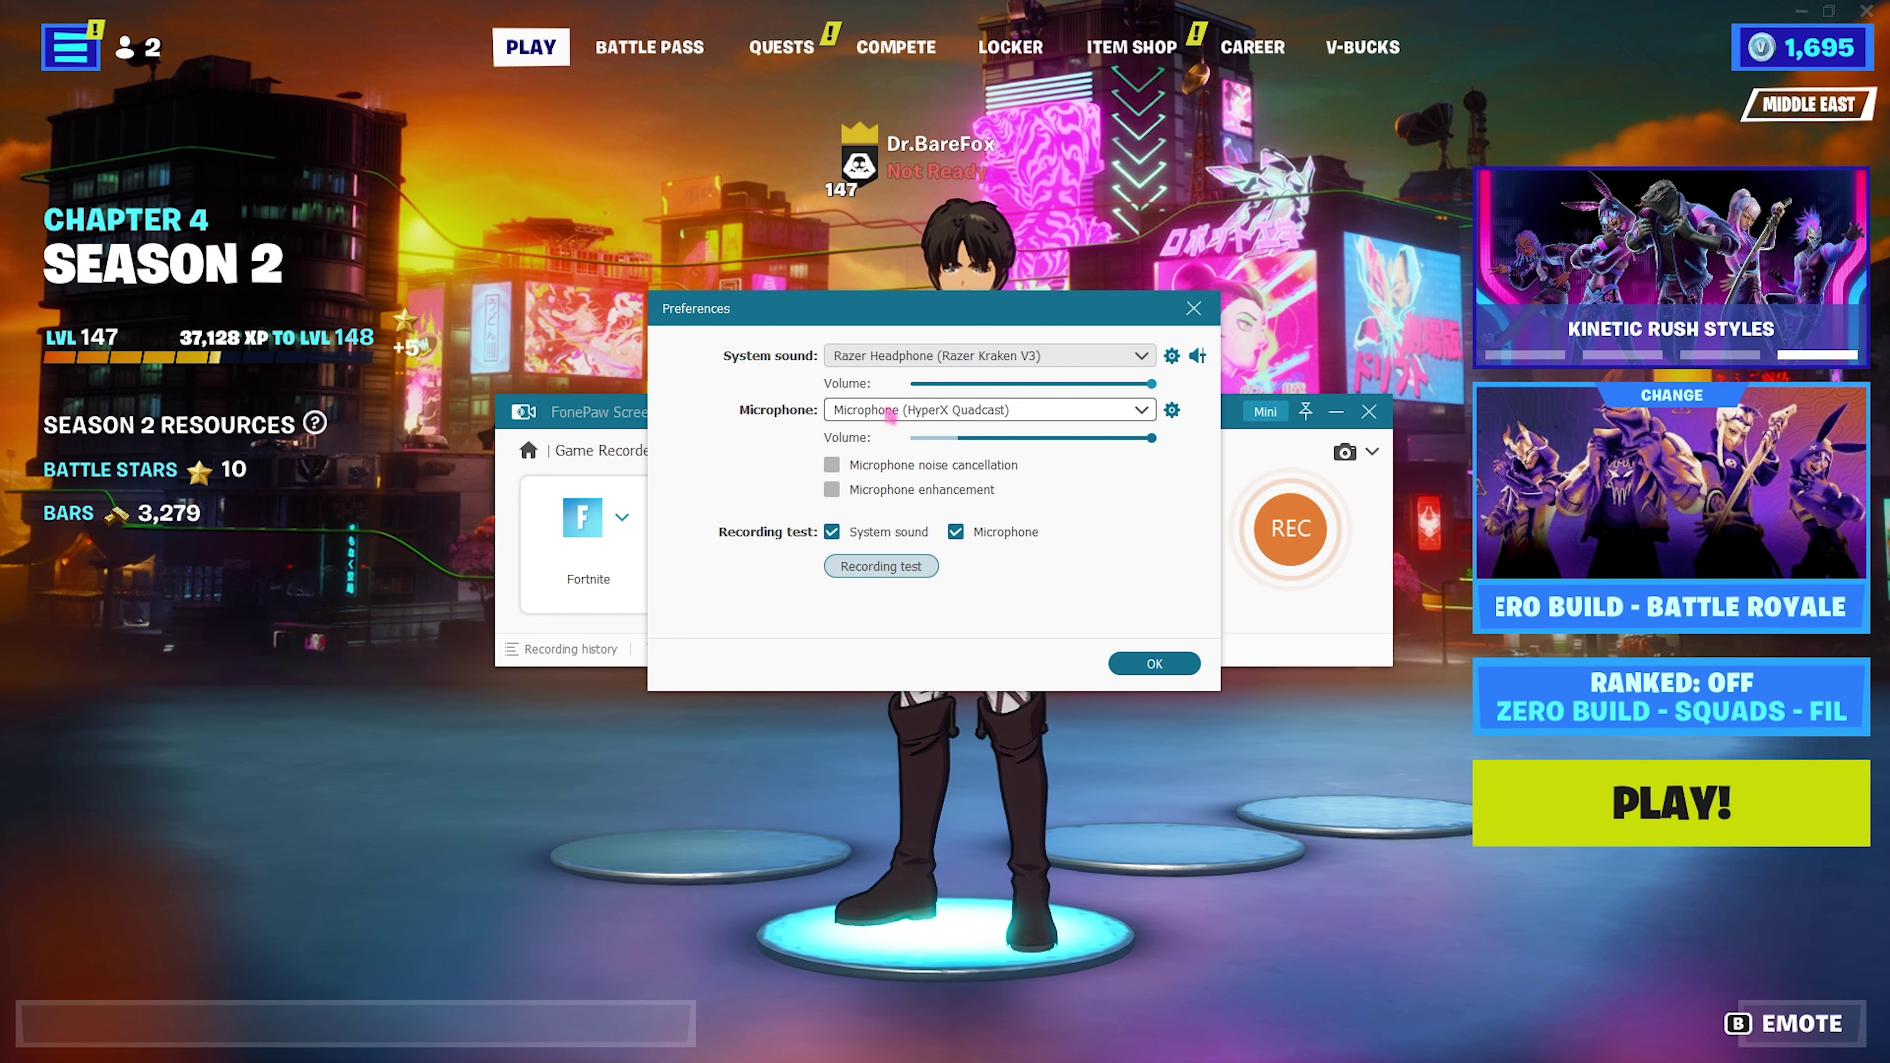
Leave microphone noise cancellation on and enhancement off, then apply the sound settings
{"action": "left_click", "coordinate": [896, 489]}
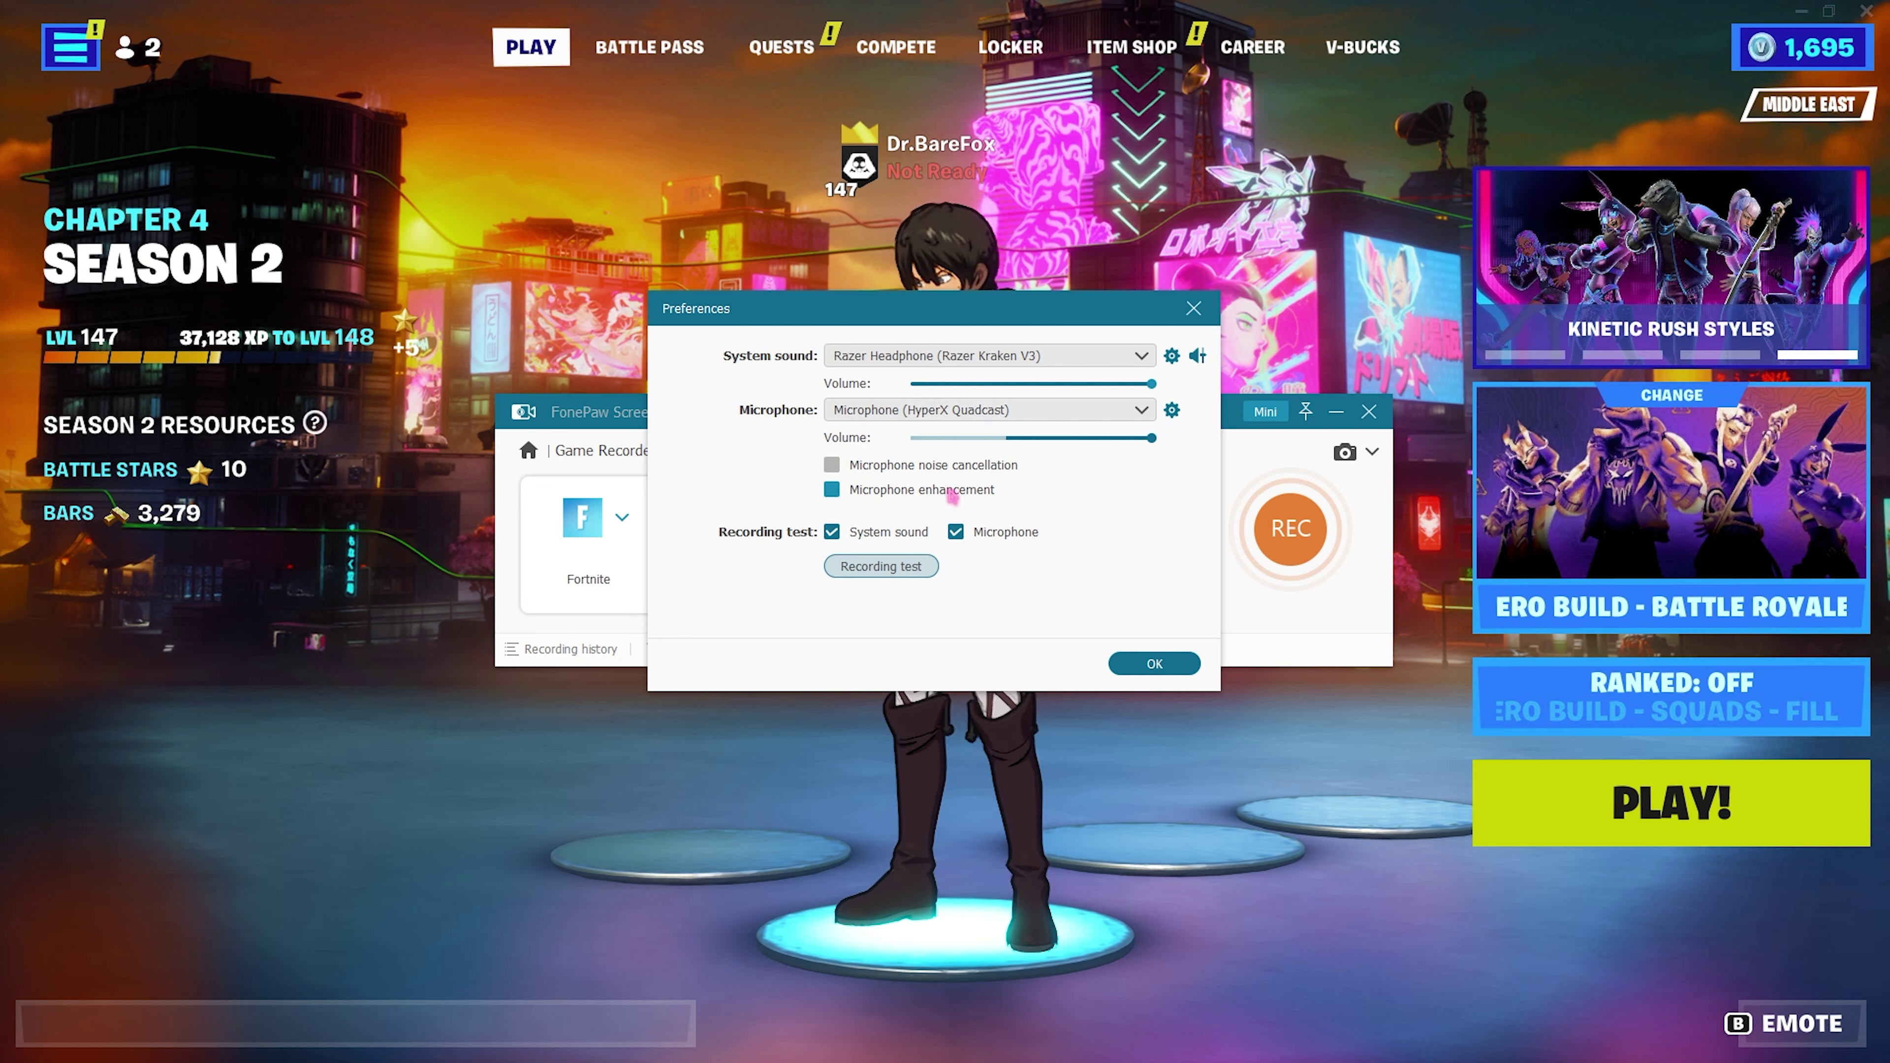
{"action": "left_click", "coordinate": [928, 491]}
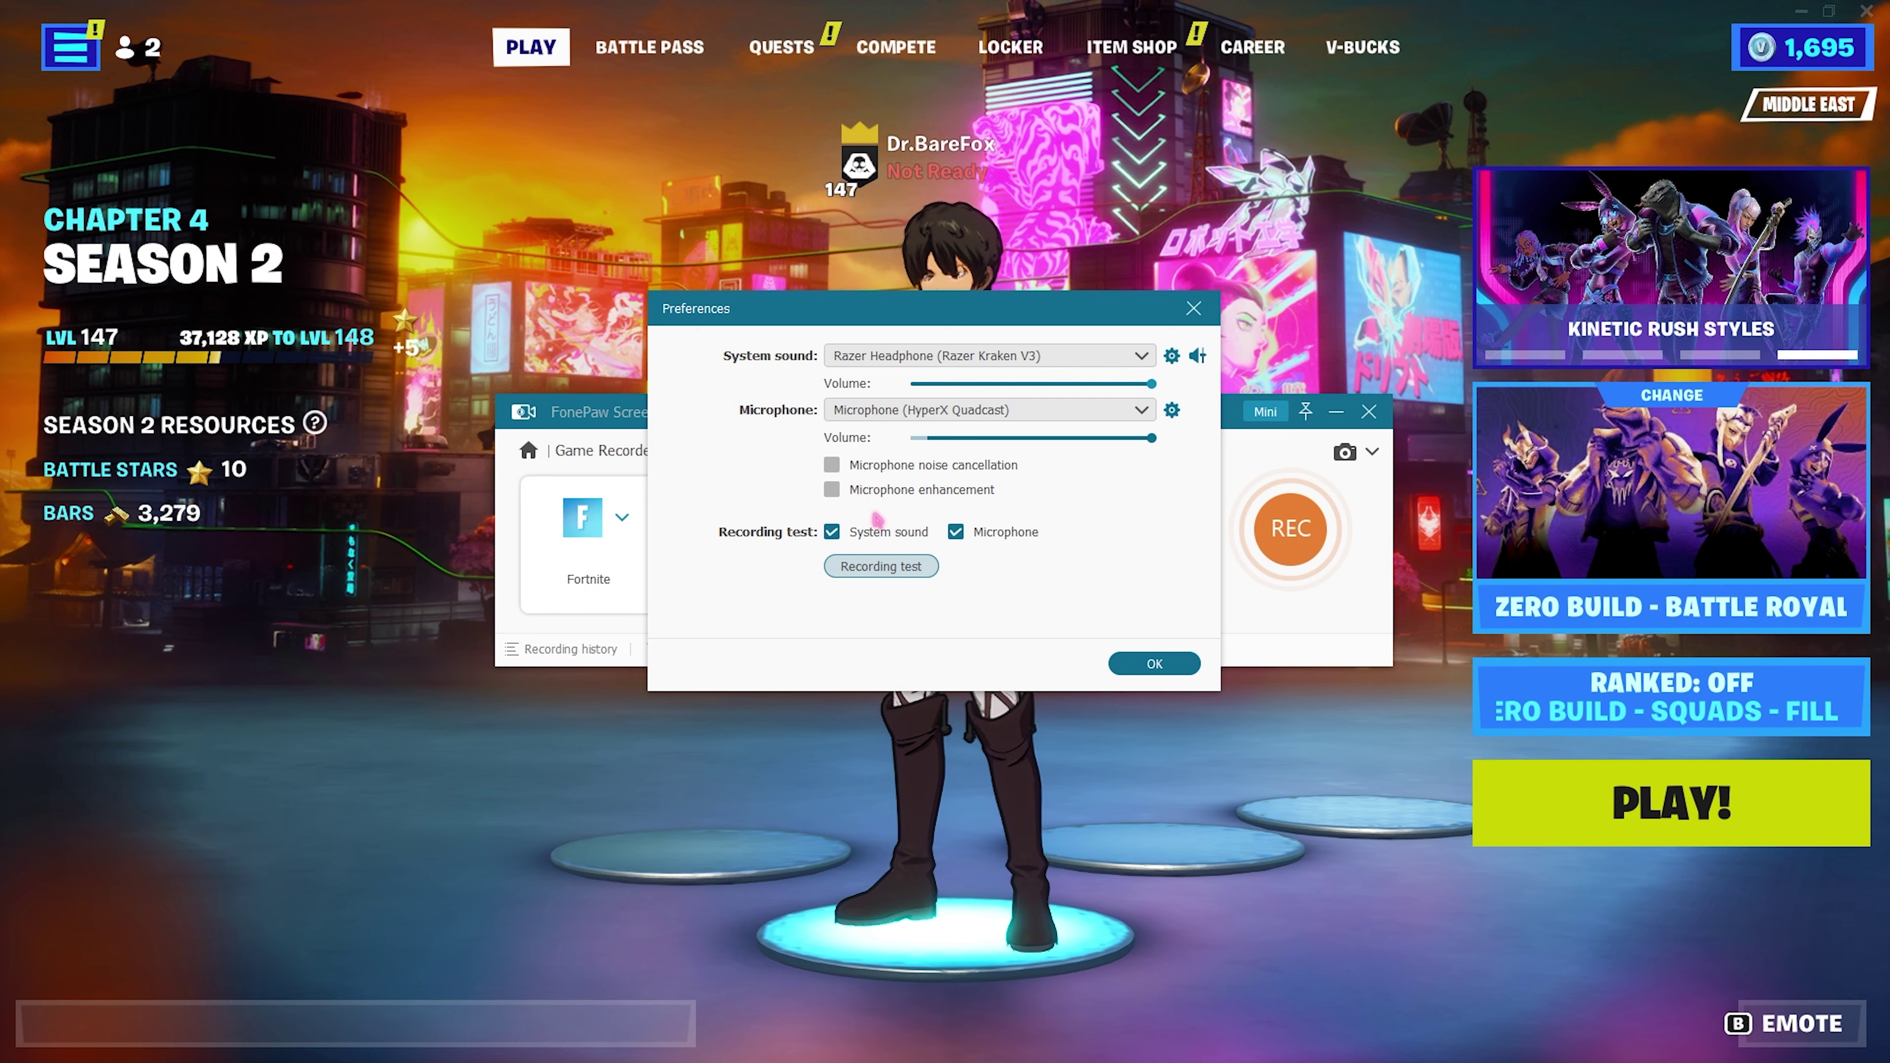
{"action": "left_click", "coordinate": [832, 465]}
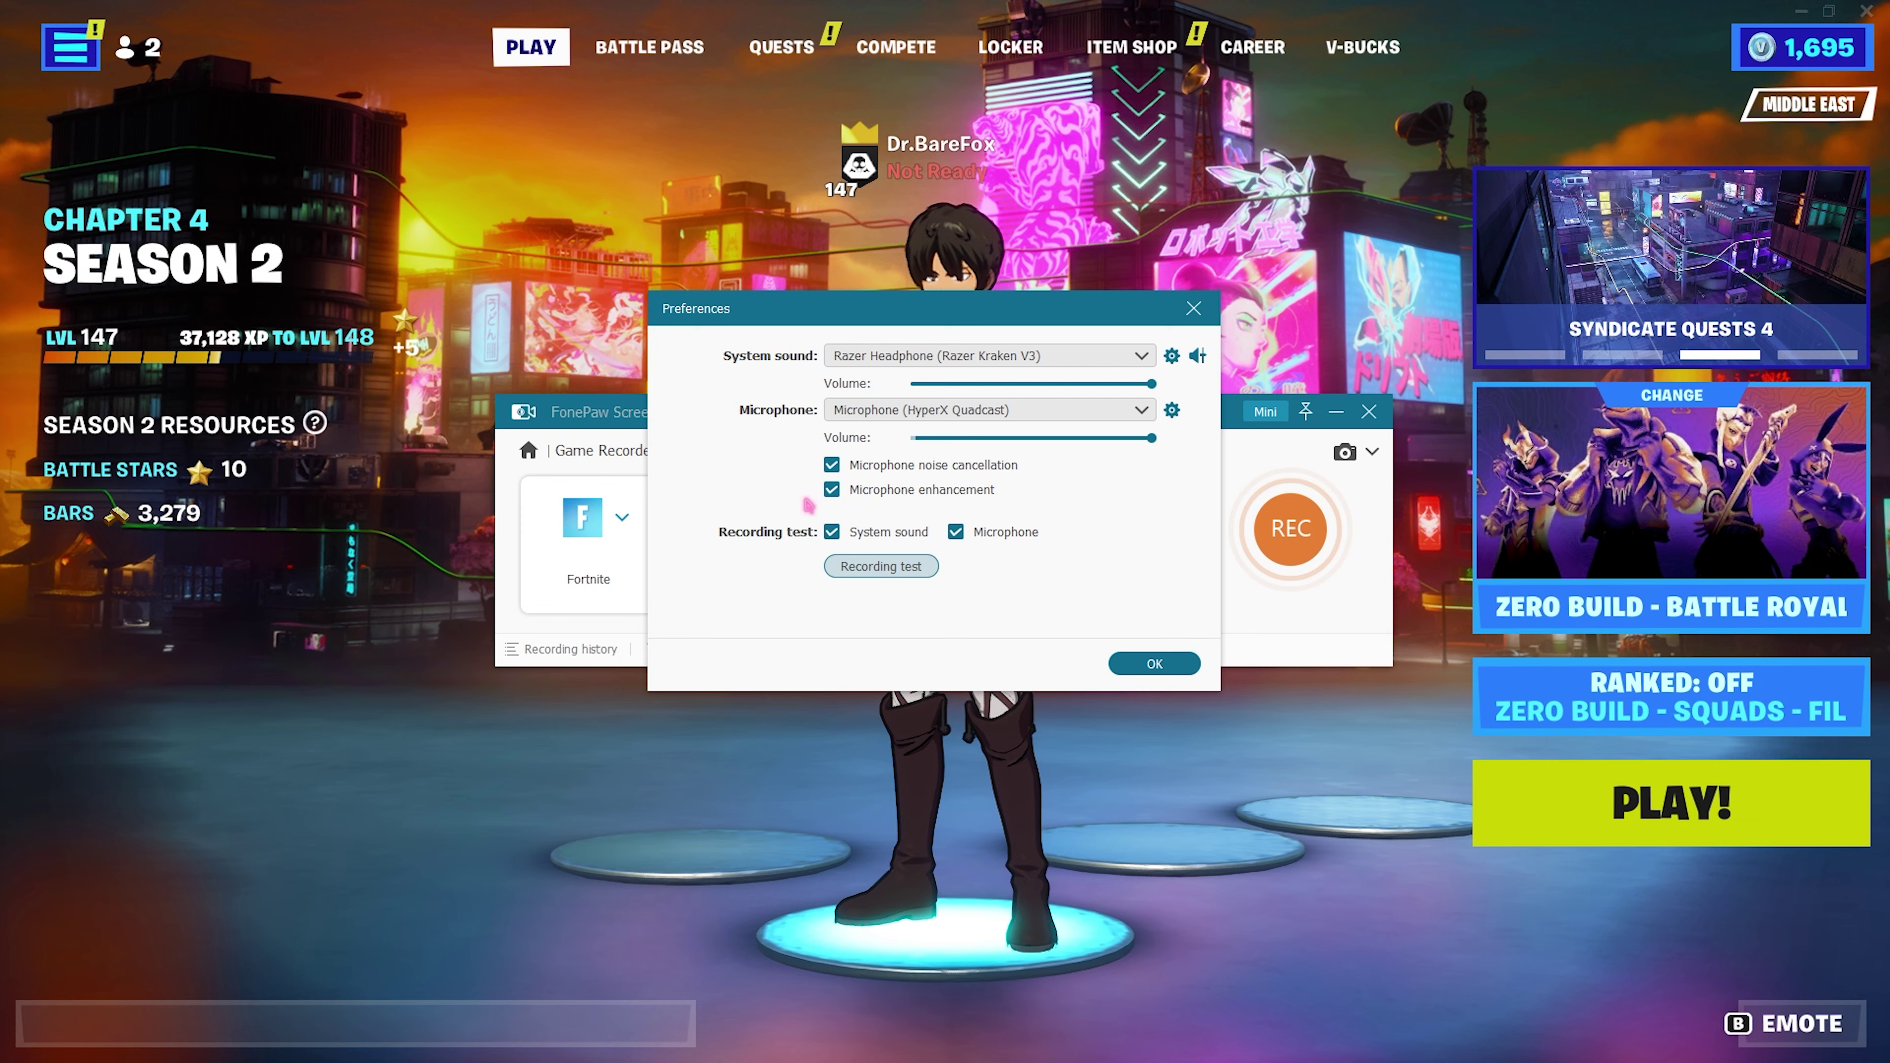
{"action": "left_click", "coordinate": [832, 465]}
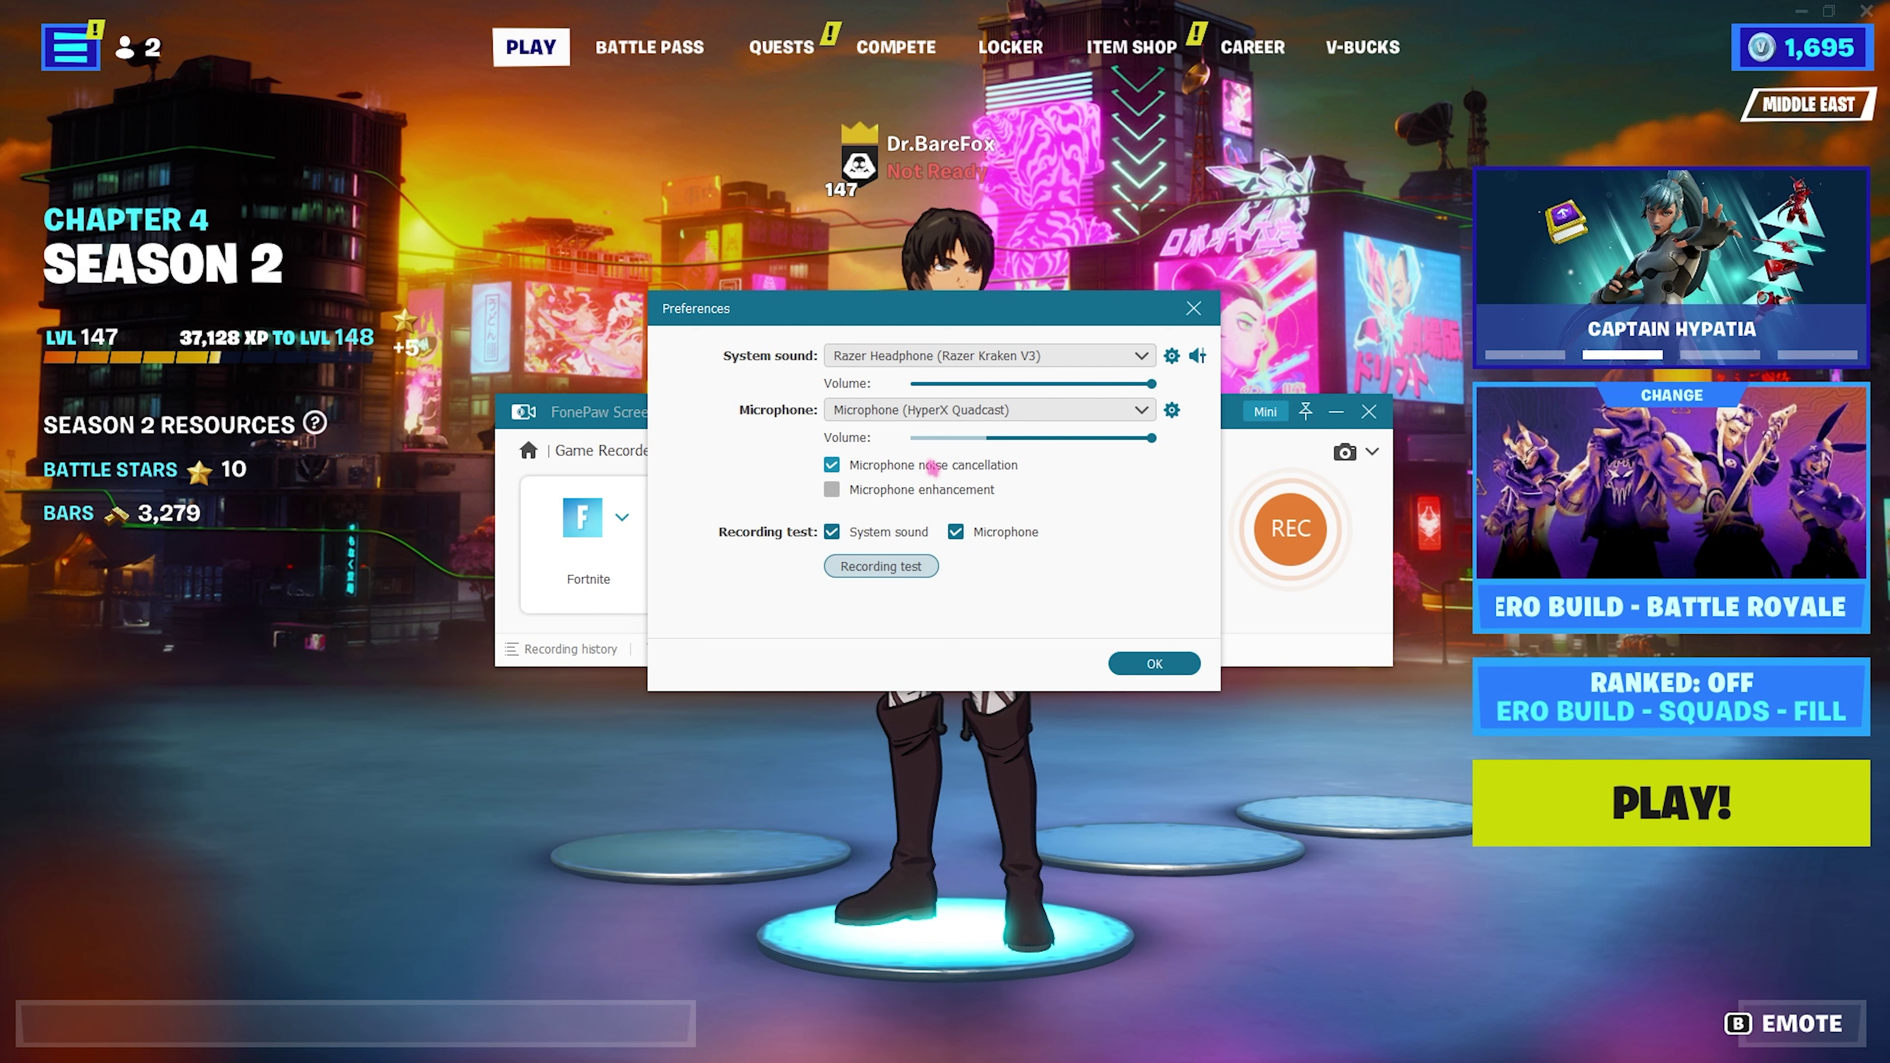
{"action": "left_click", "coordinate": [831, 489]}
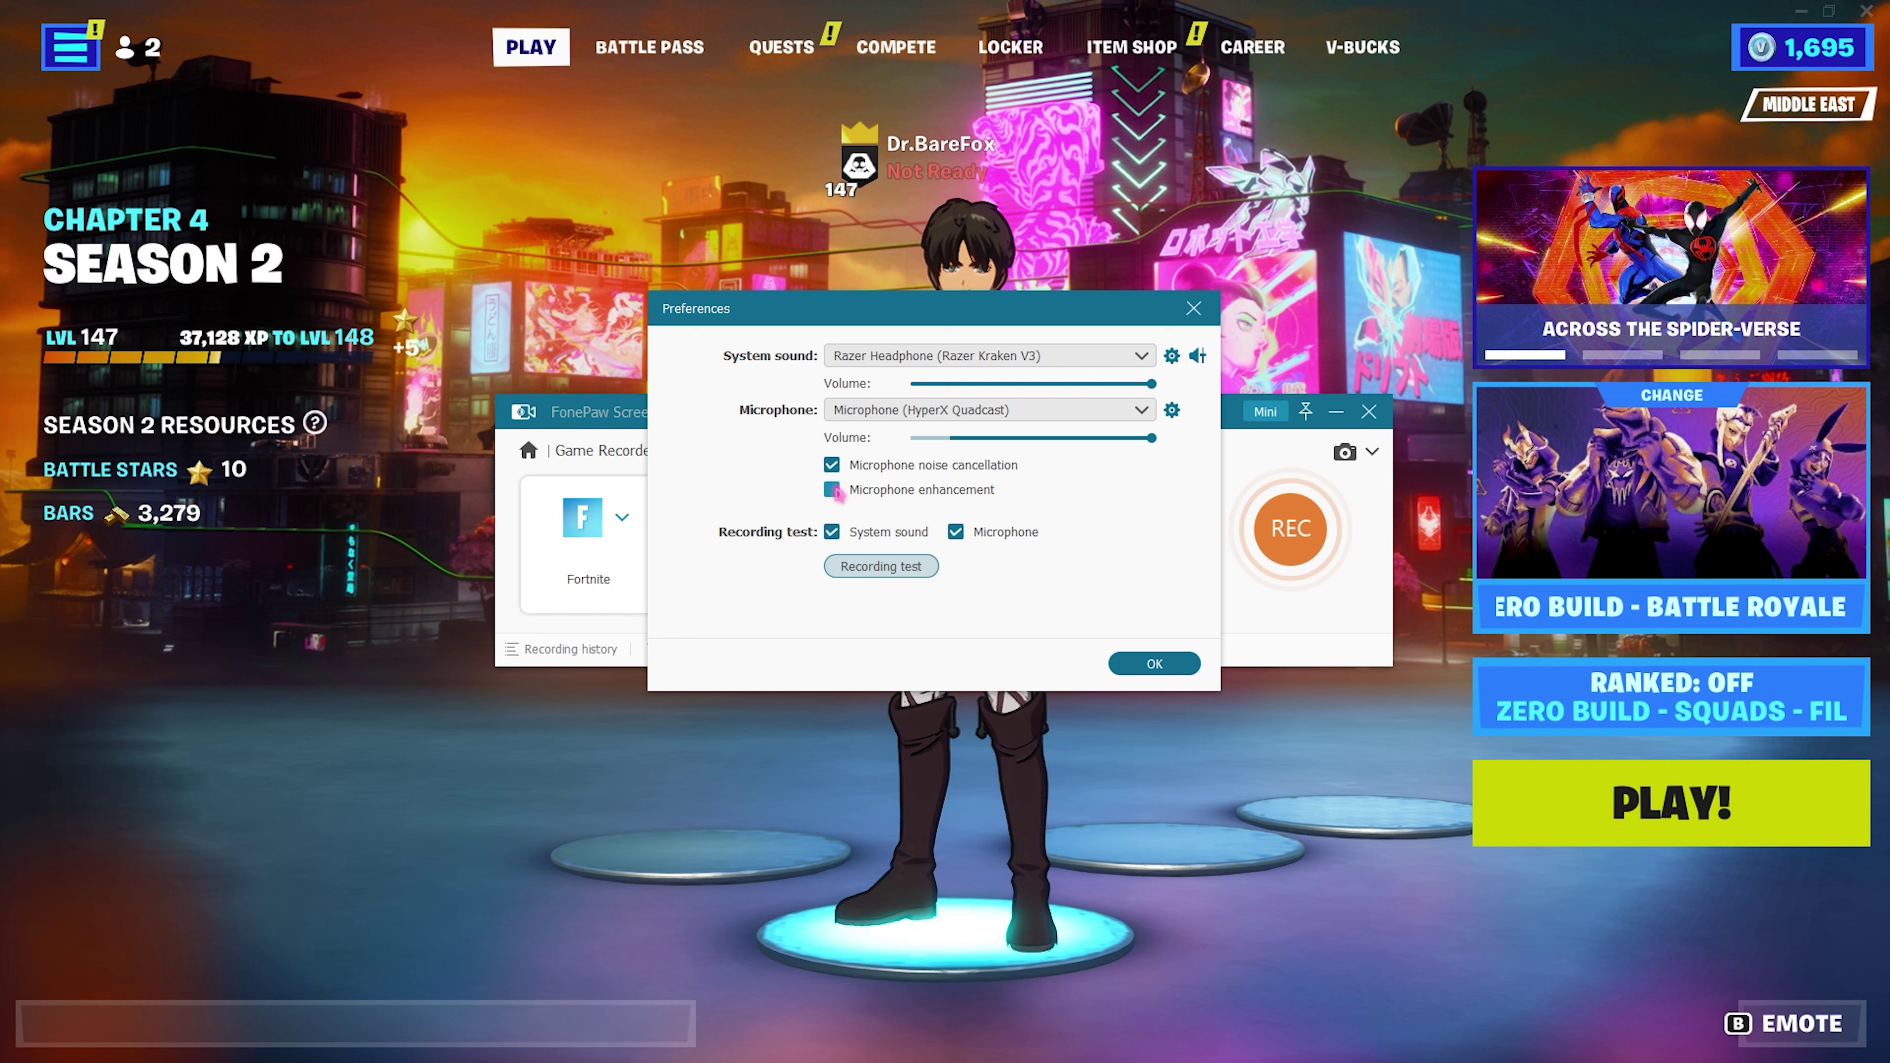
{"action": "left_click", "coordinate": [833, 490]}
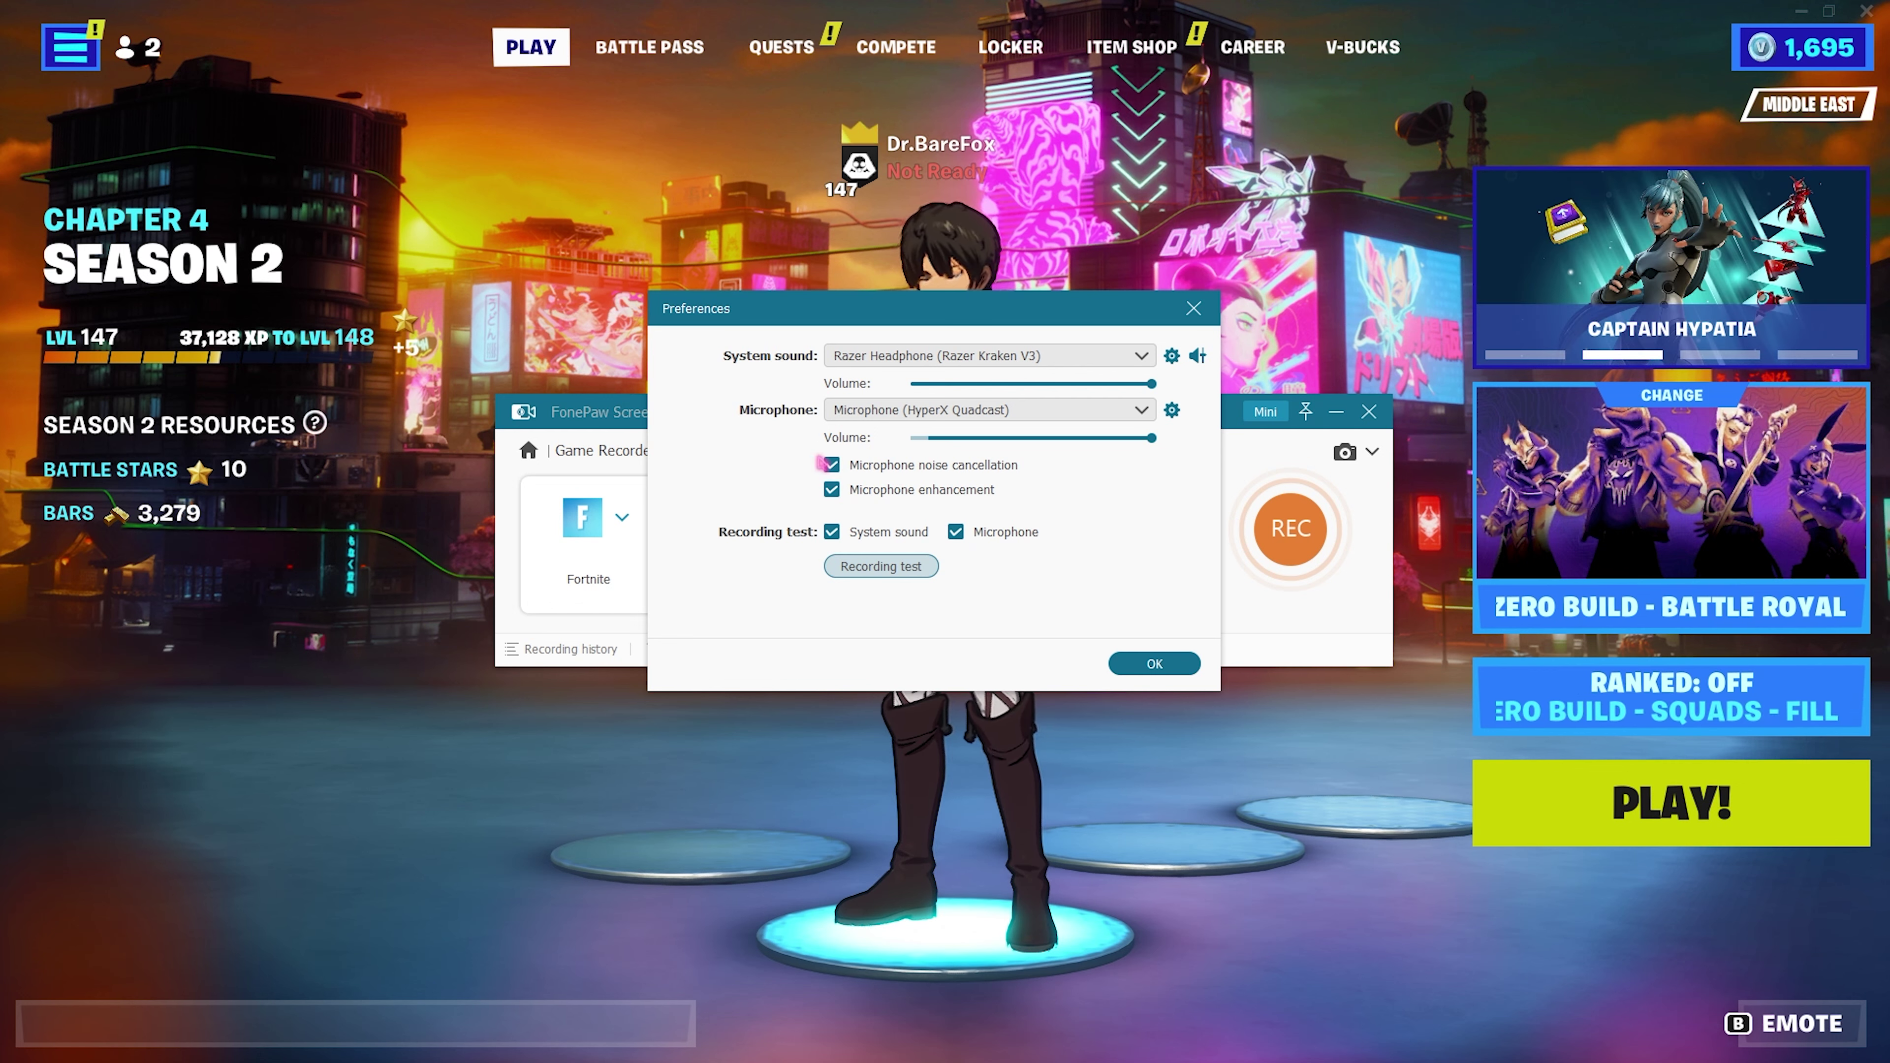
{"action": "left_click", "coordinate": [831, 489]}
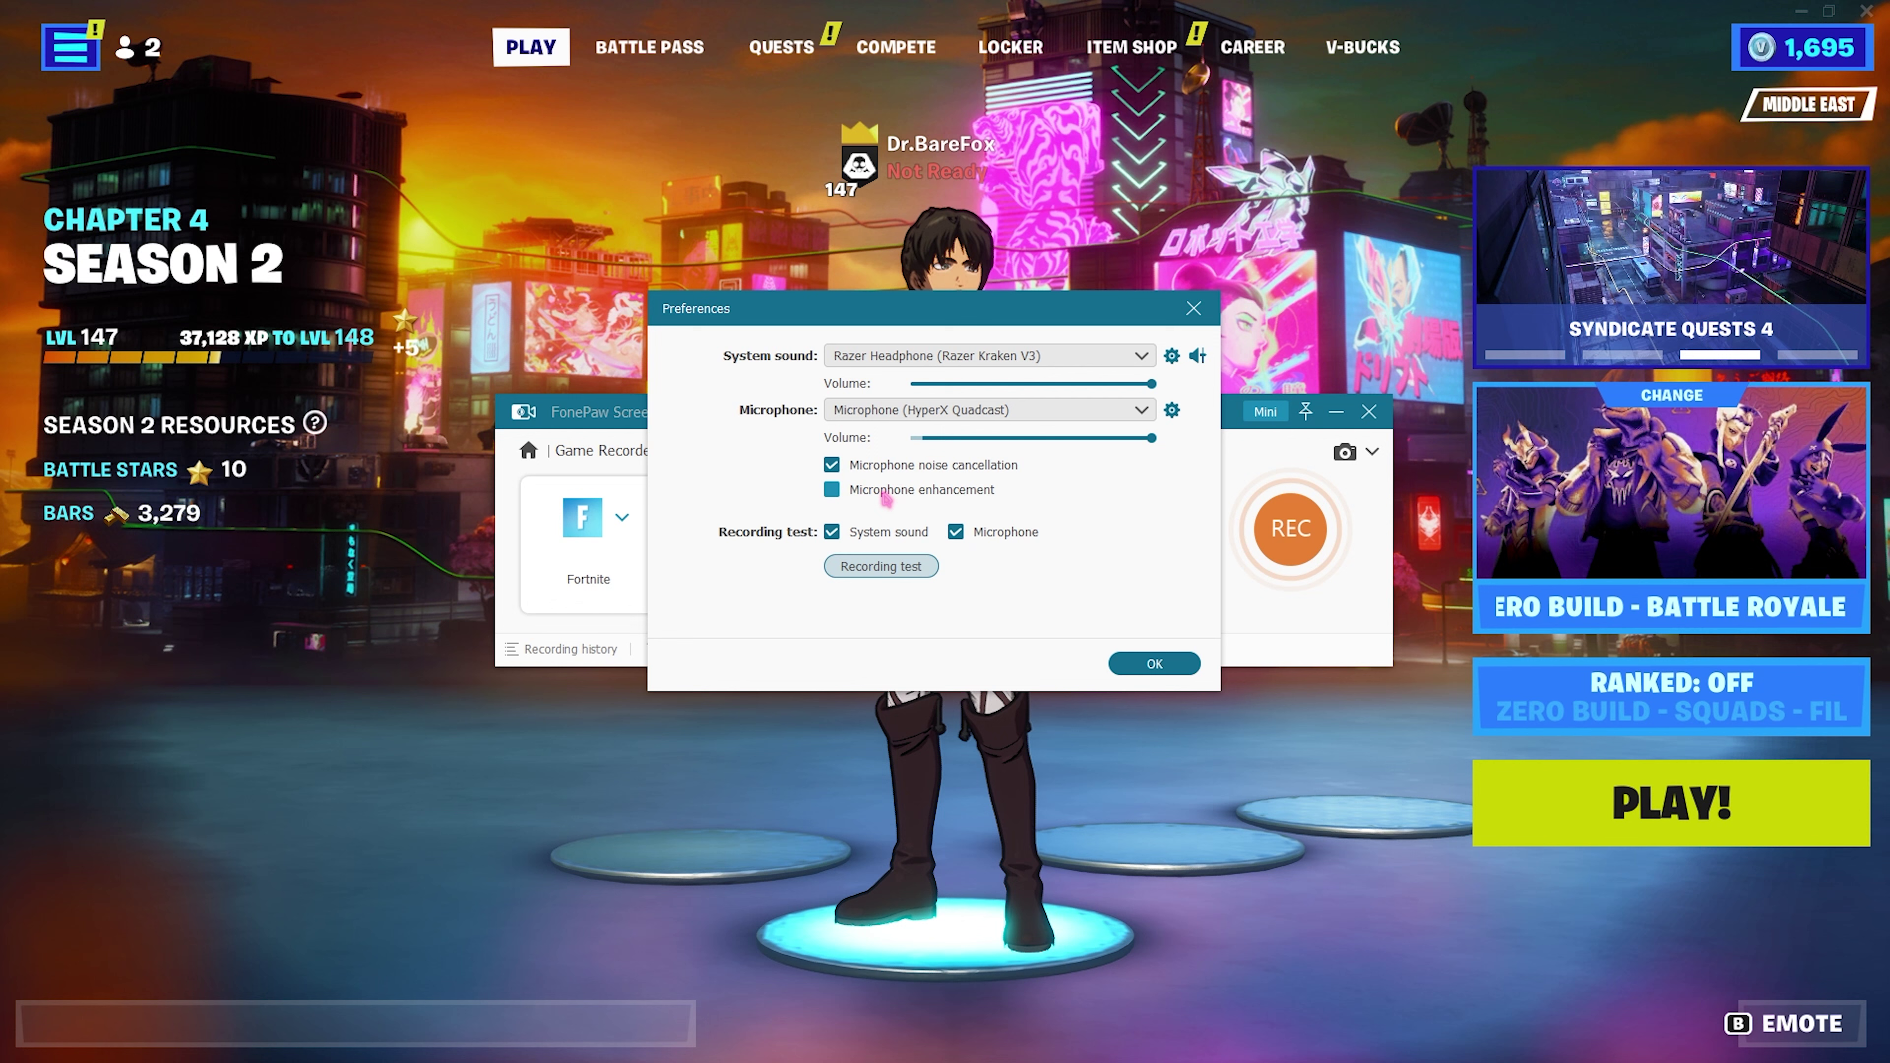
{"action": "left_click", "coordinate": [1154, 664]}
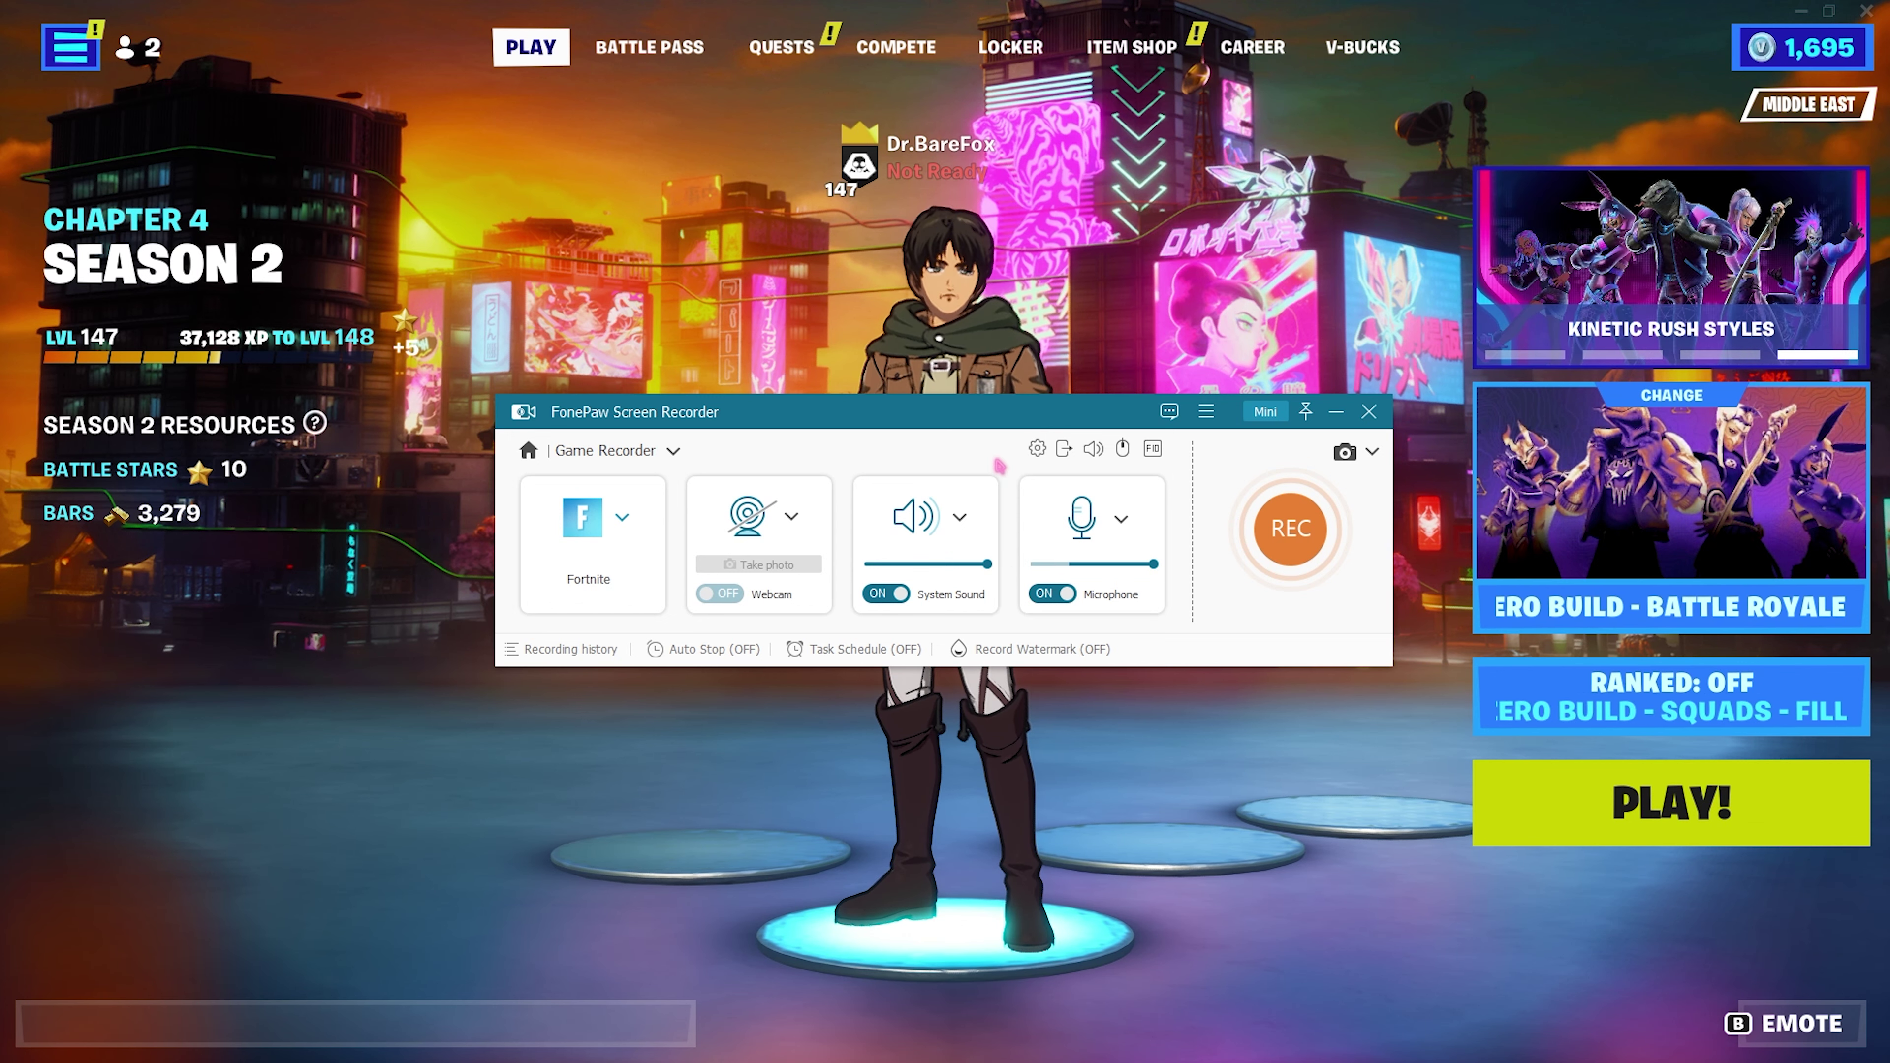
Set video output to H.264 + AAC, Highest quality, 60 fps and a 2s keyframe interval
{"action": "left_click", "coordinate": [1035, 449]}
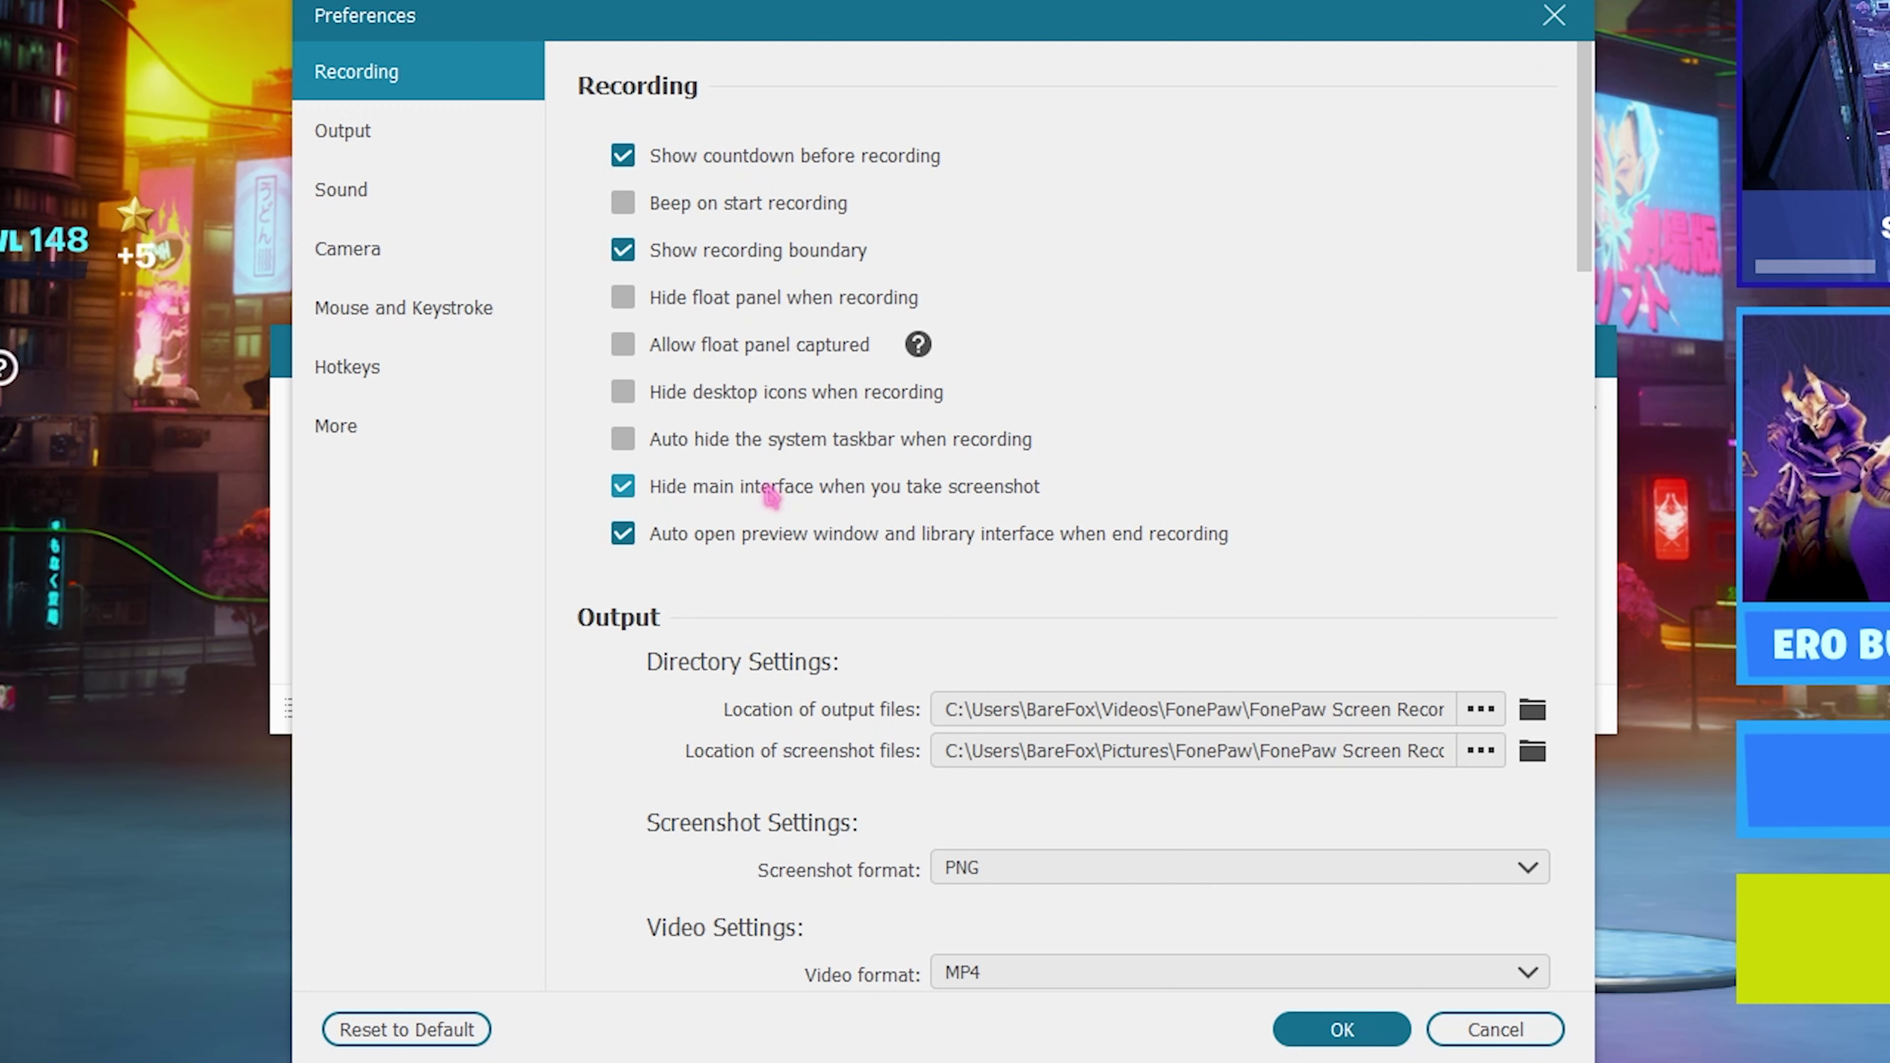
{"action": "scroll", "coordinate": [772, 490], "scroll_direction": "down", "scroll_amount": 5}
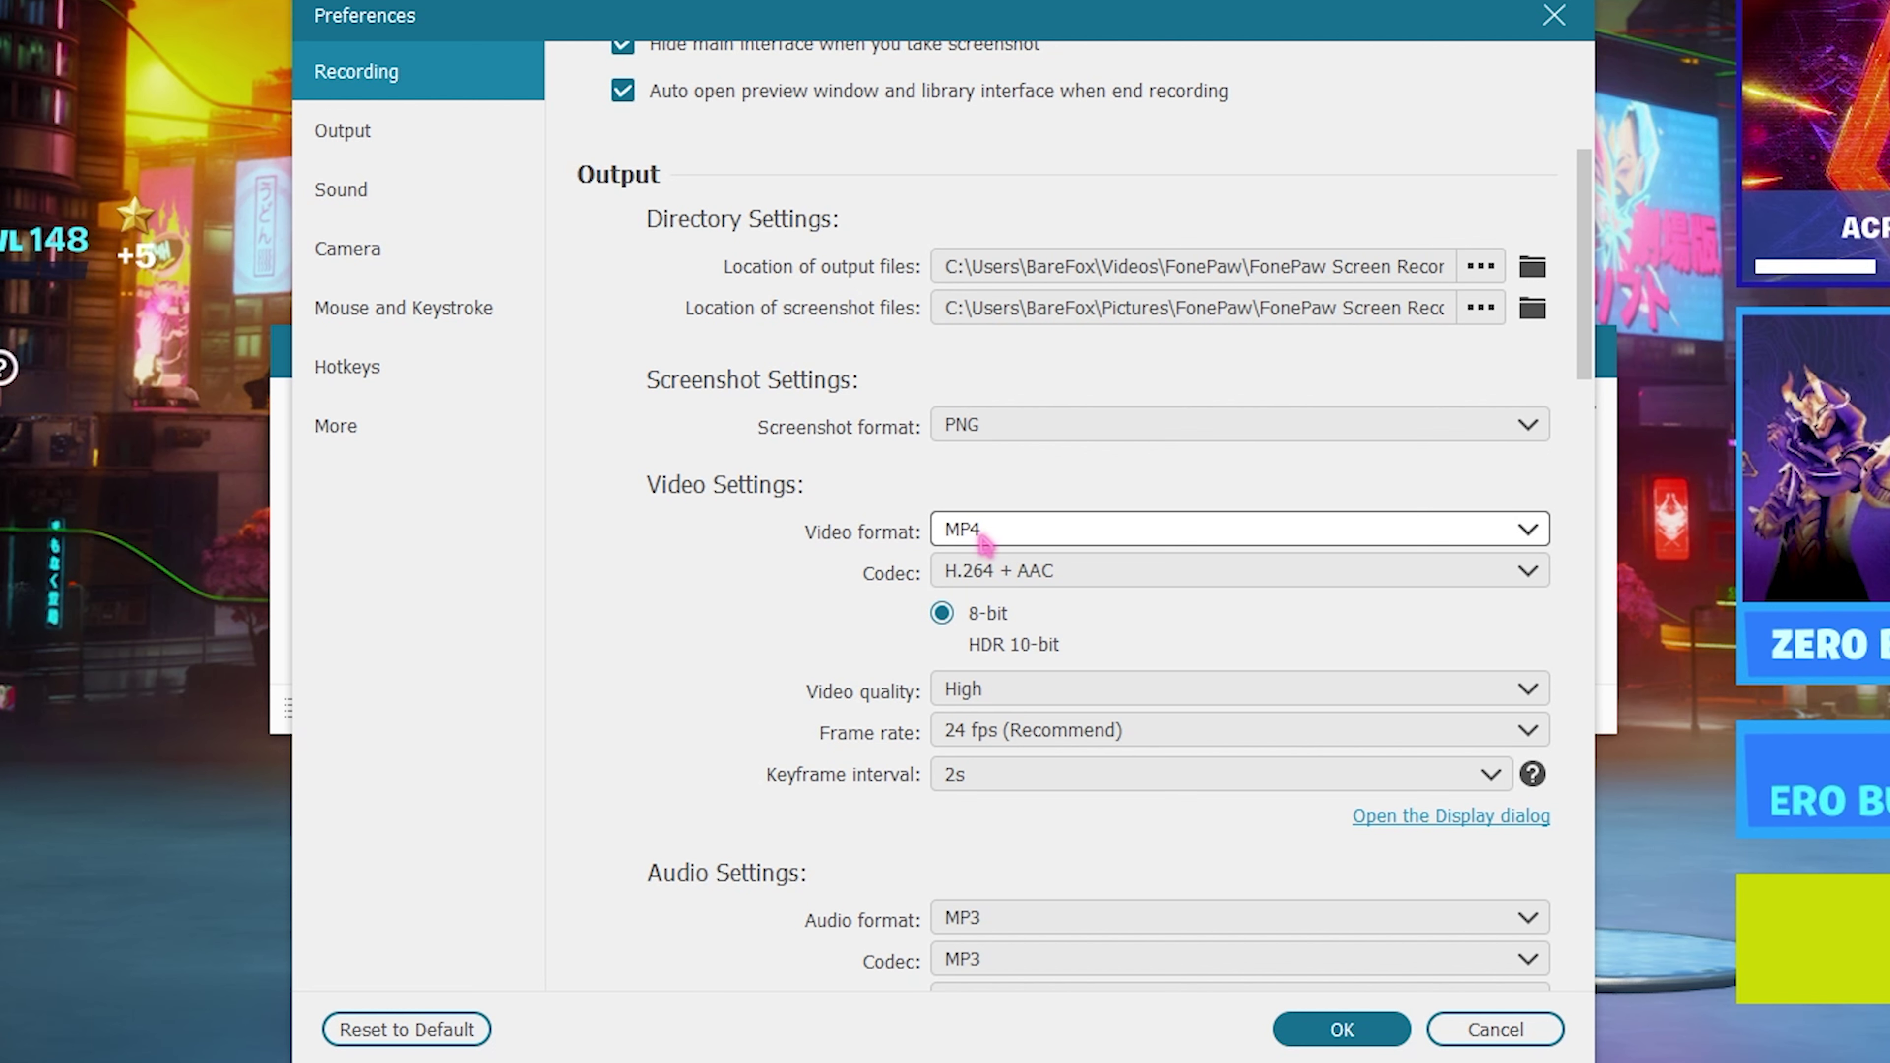
{"action": "left_click", "coordinate": [990, 571]}
{"action": "left_click", "coordinate": [1002, 601]}
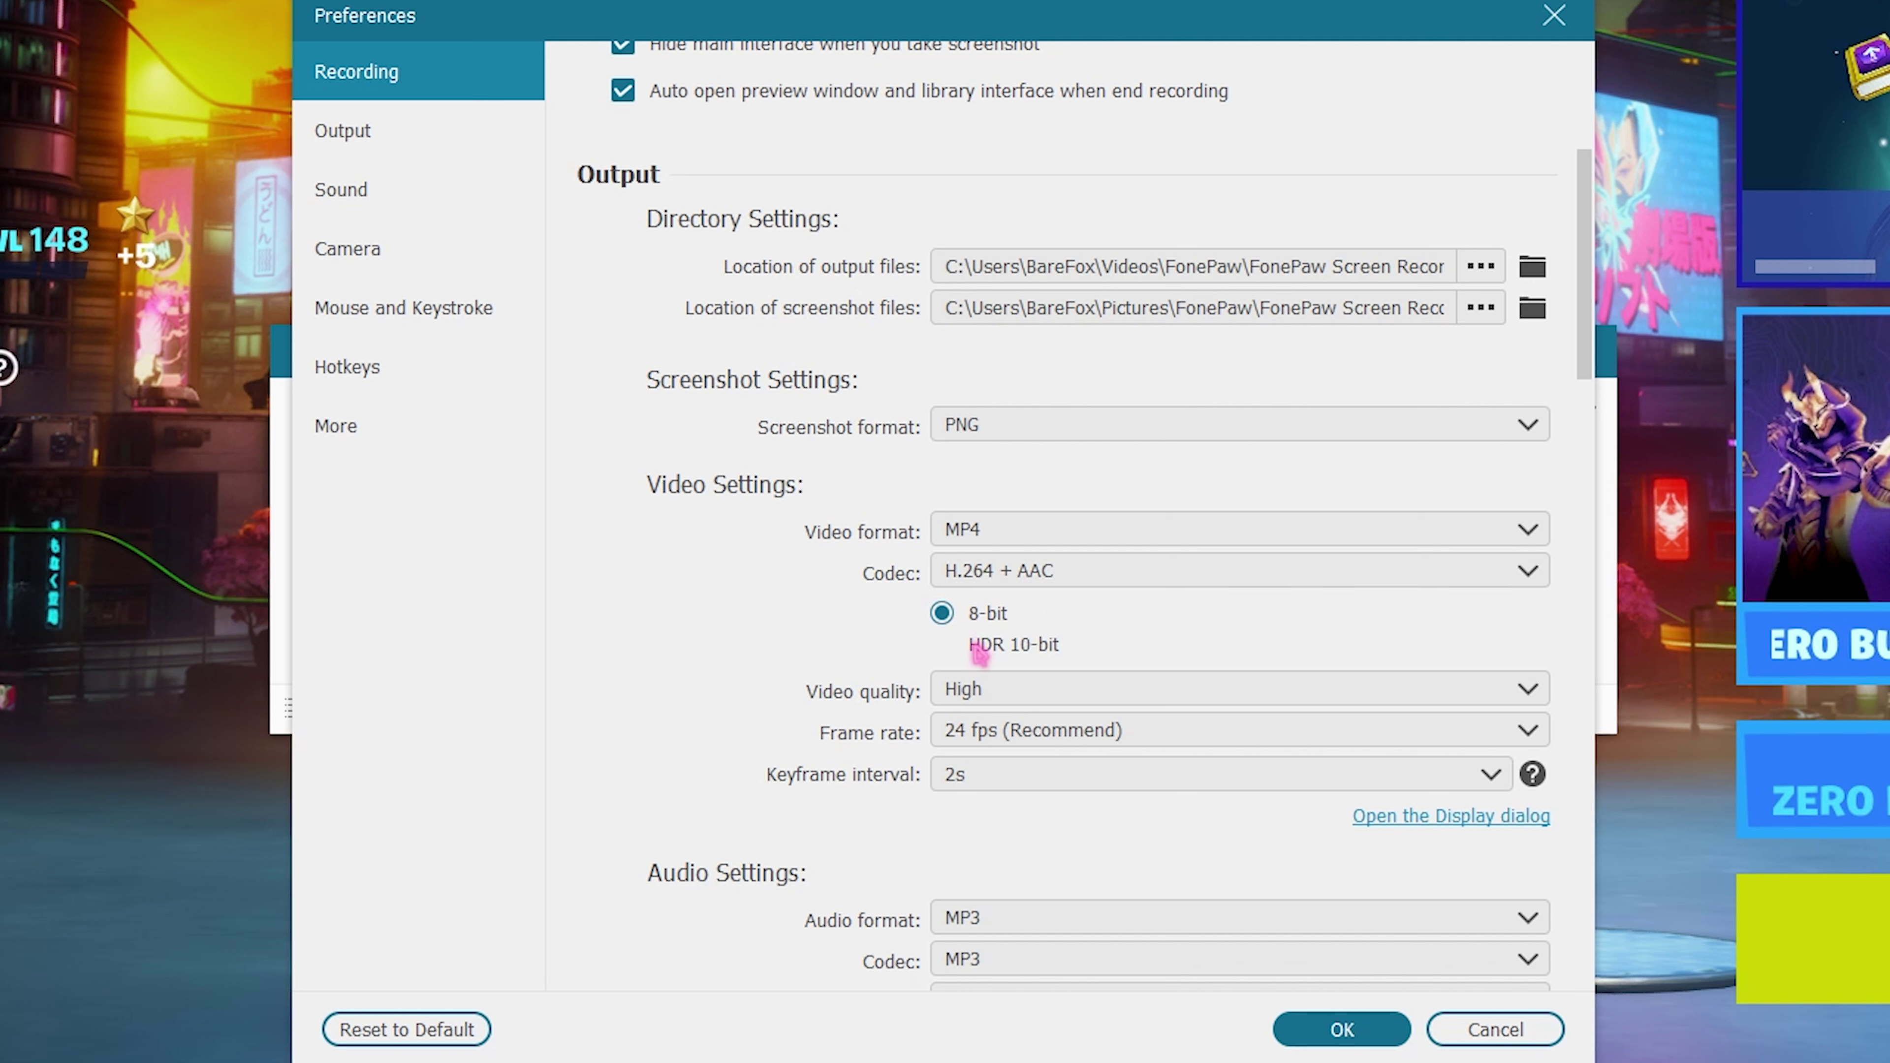
{"action": "left_click", "coordinate": [963, 693]}
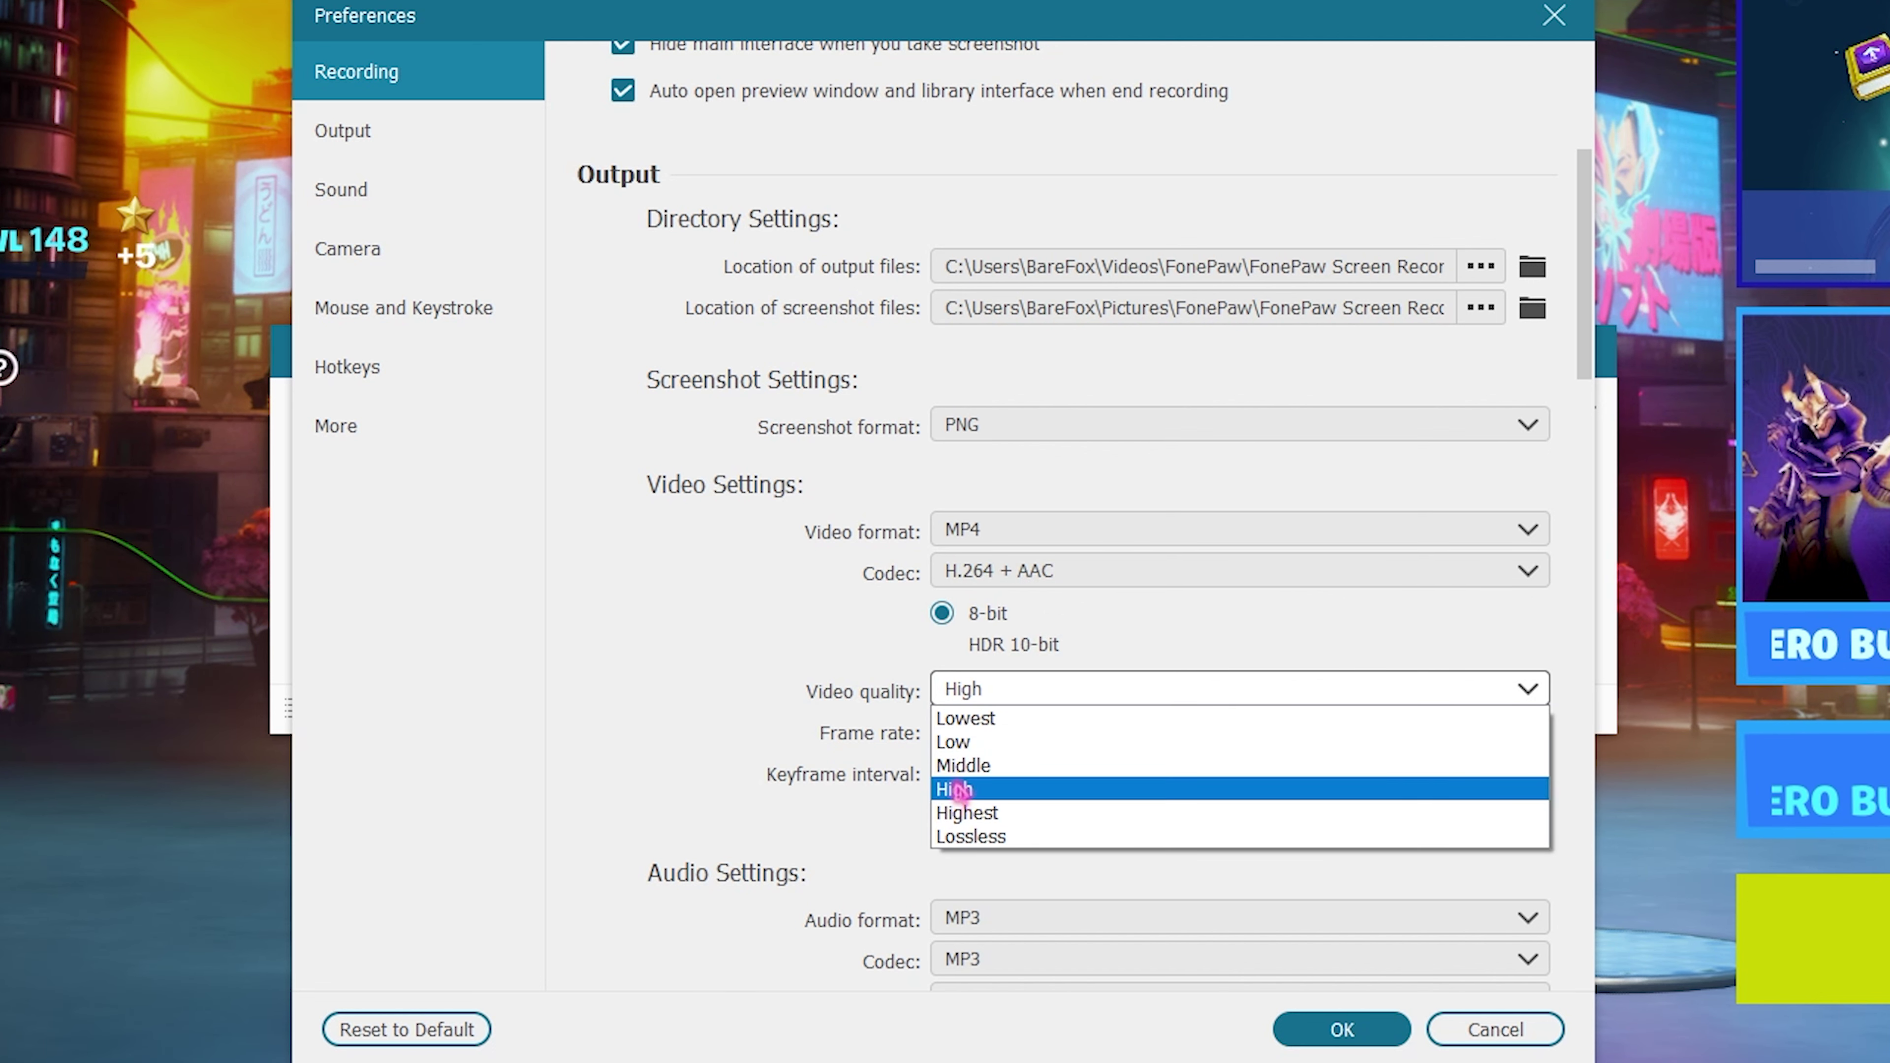
{"action": "left_click", "coordinate": [963, 812]}
{"action": "left_click", "coordinate": [991, 733]}
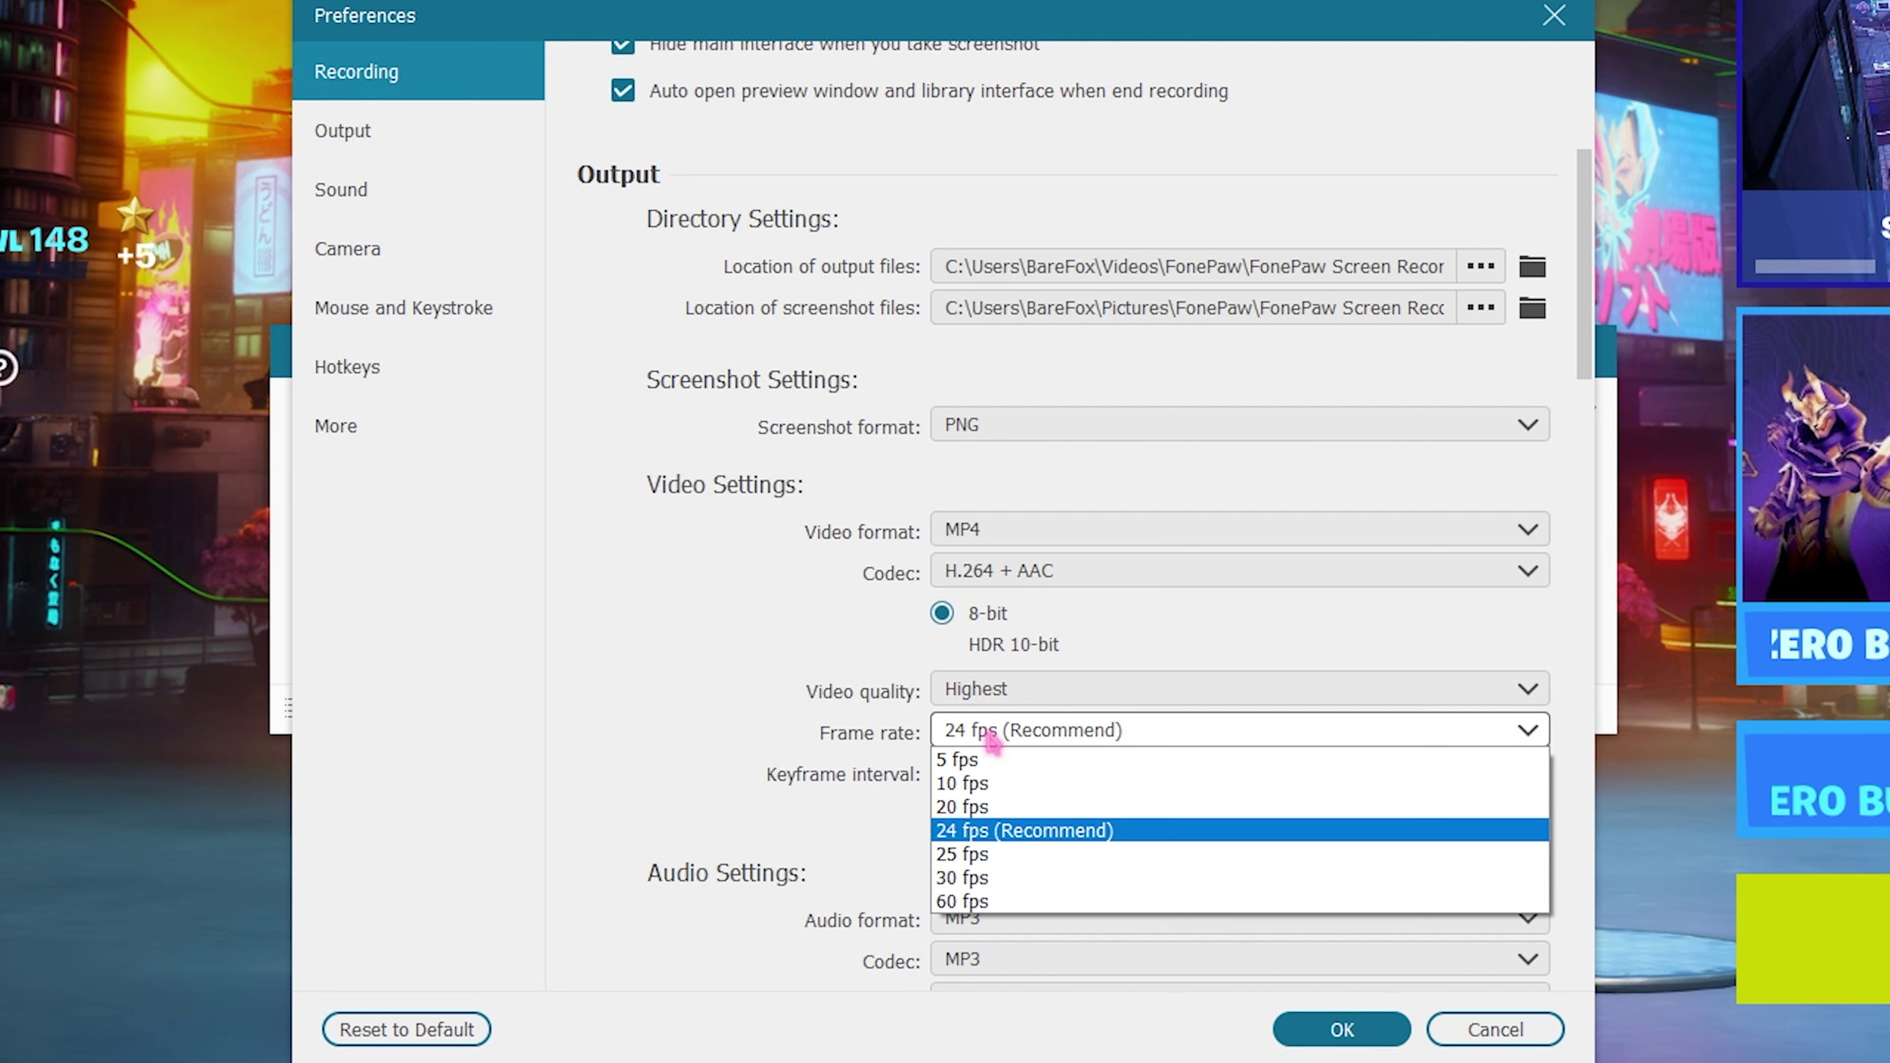
{"action": "left_click", "coordinate": [967, 901]}
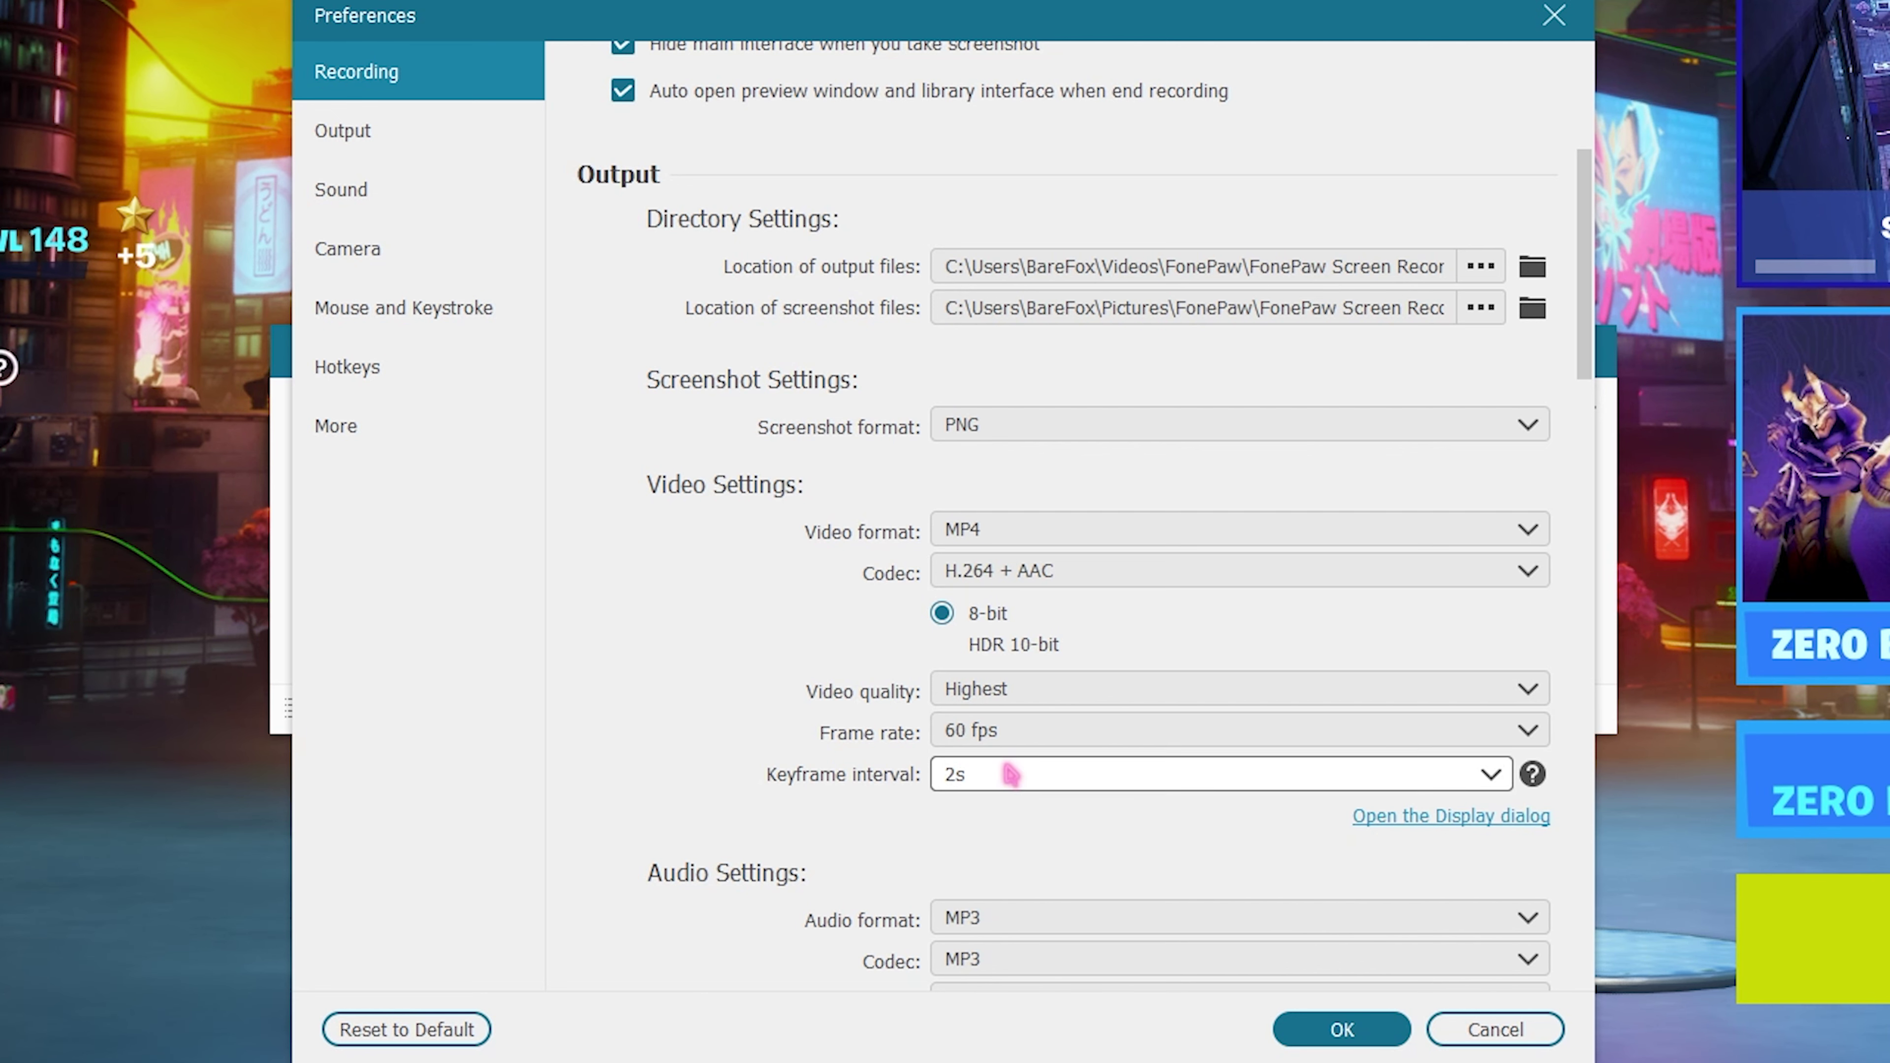
{"action": "left_click", "coordinate": [963, 776]}
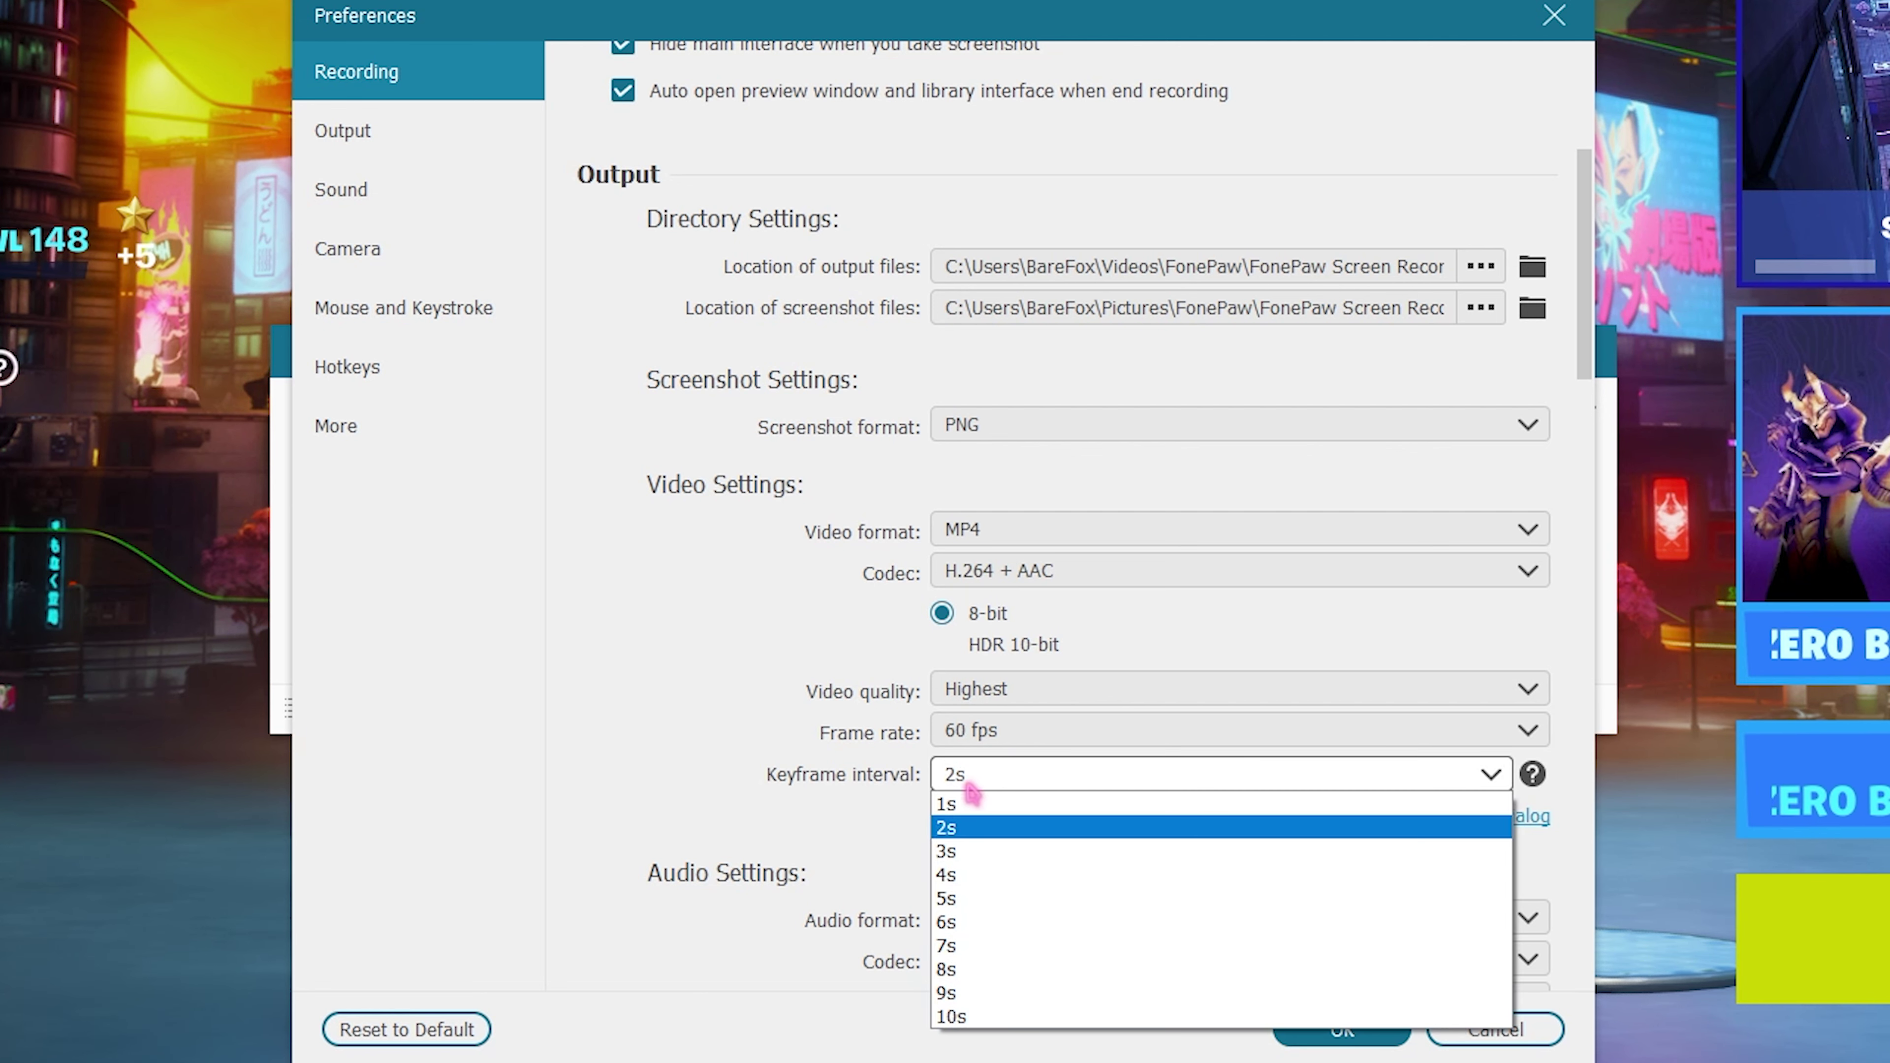
{"action": "left_click", "coordinate": [951, 828]}
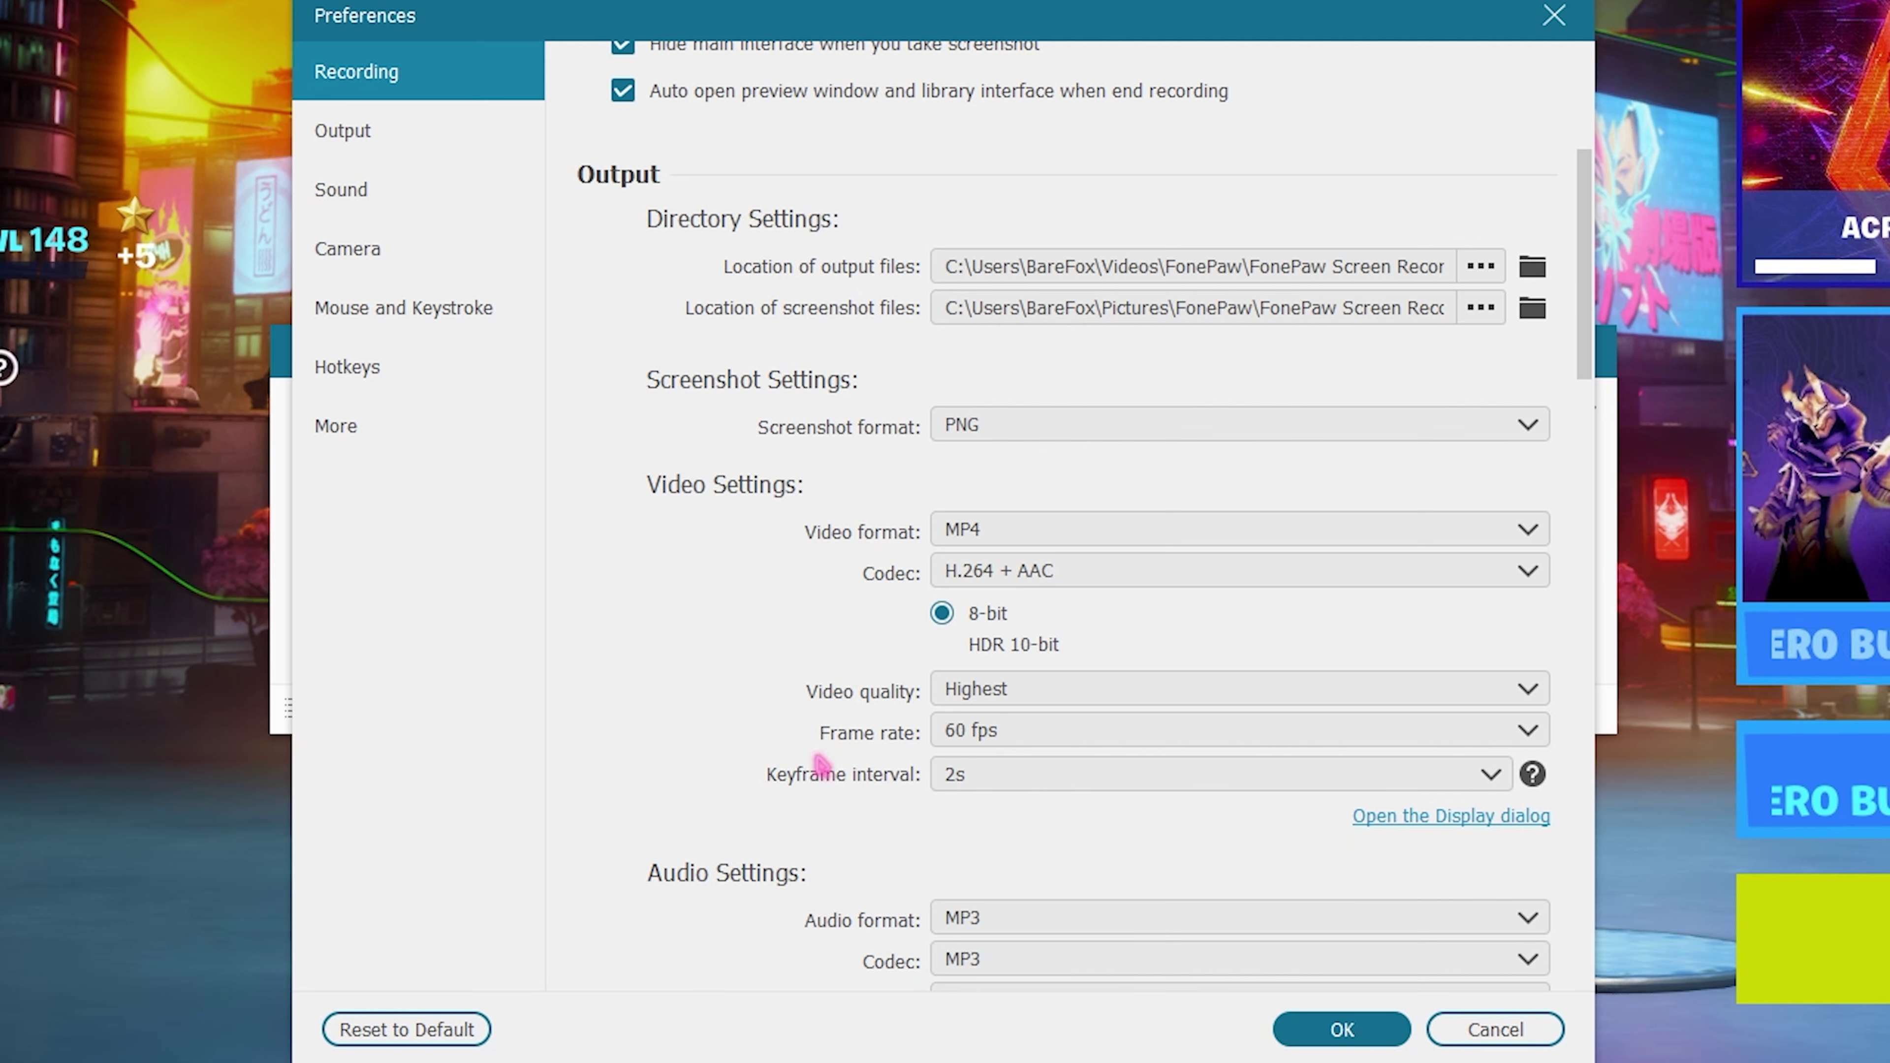
Keep the audio format as MP3 with Lossless audio quality
{"action": "scroll", "coordinate": [803, 644], "scroll_direction": "down", "scroll_amount": 3}
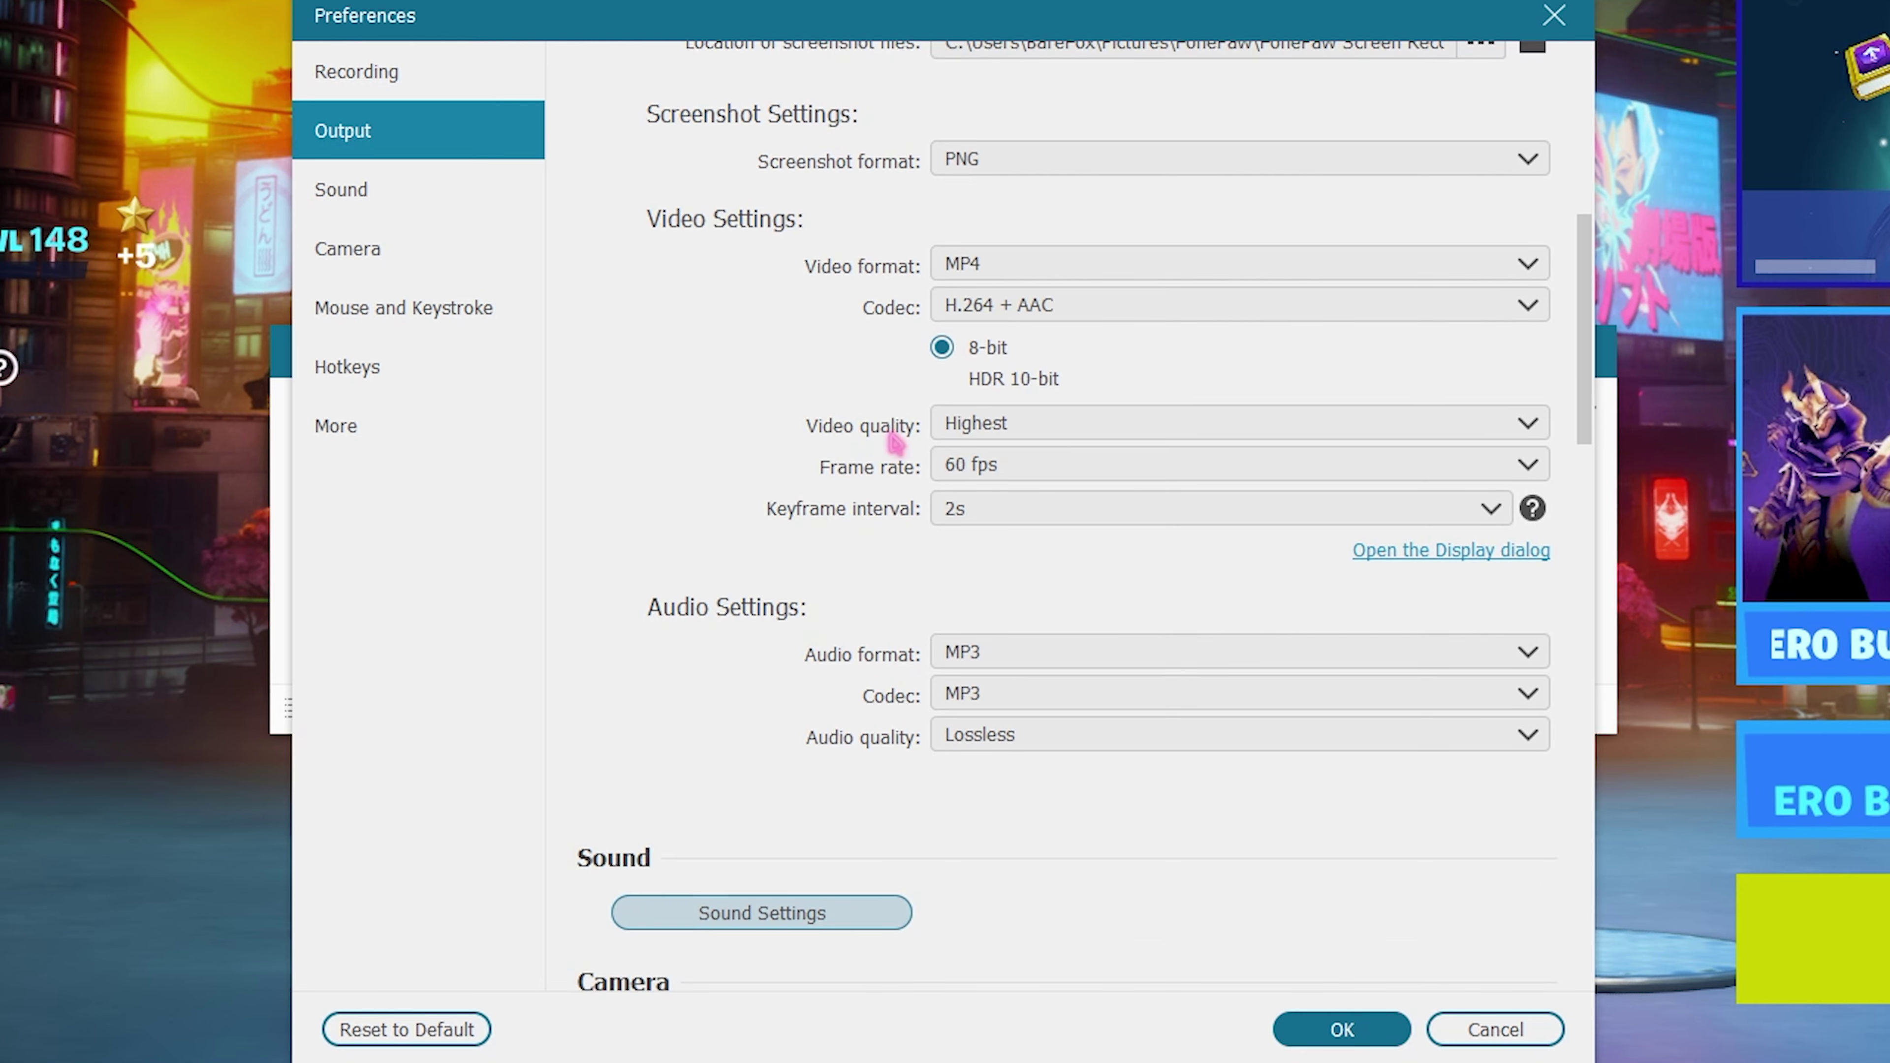
{"action": "left_click", "coordinate": [1006, 656]}
{"action": "left_click", "coordinate": [975, 734]}
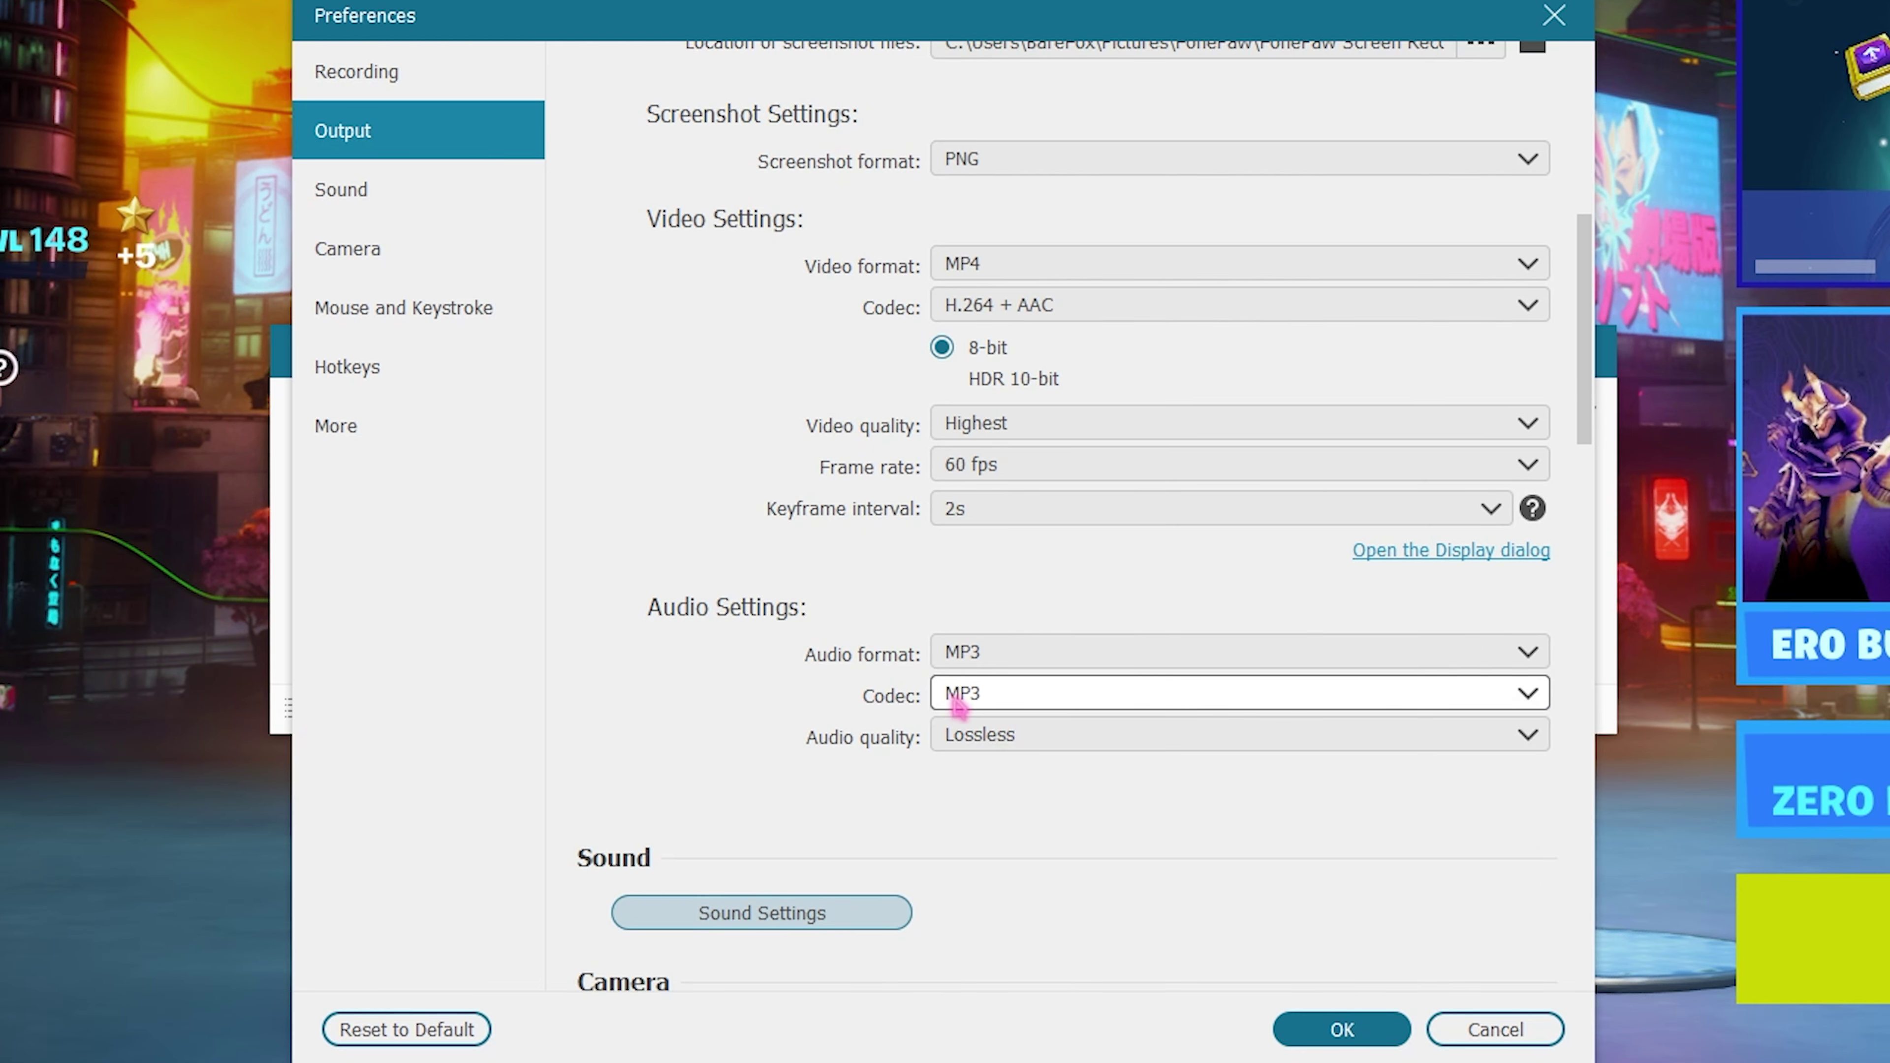
{"action": "left_click", "coordinate": [964, 695]}
{"action": "left_click", "coordinate": [980, 734]}
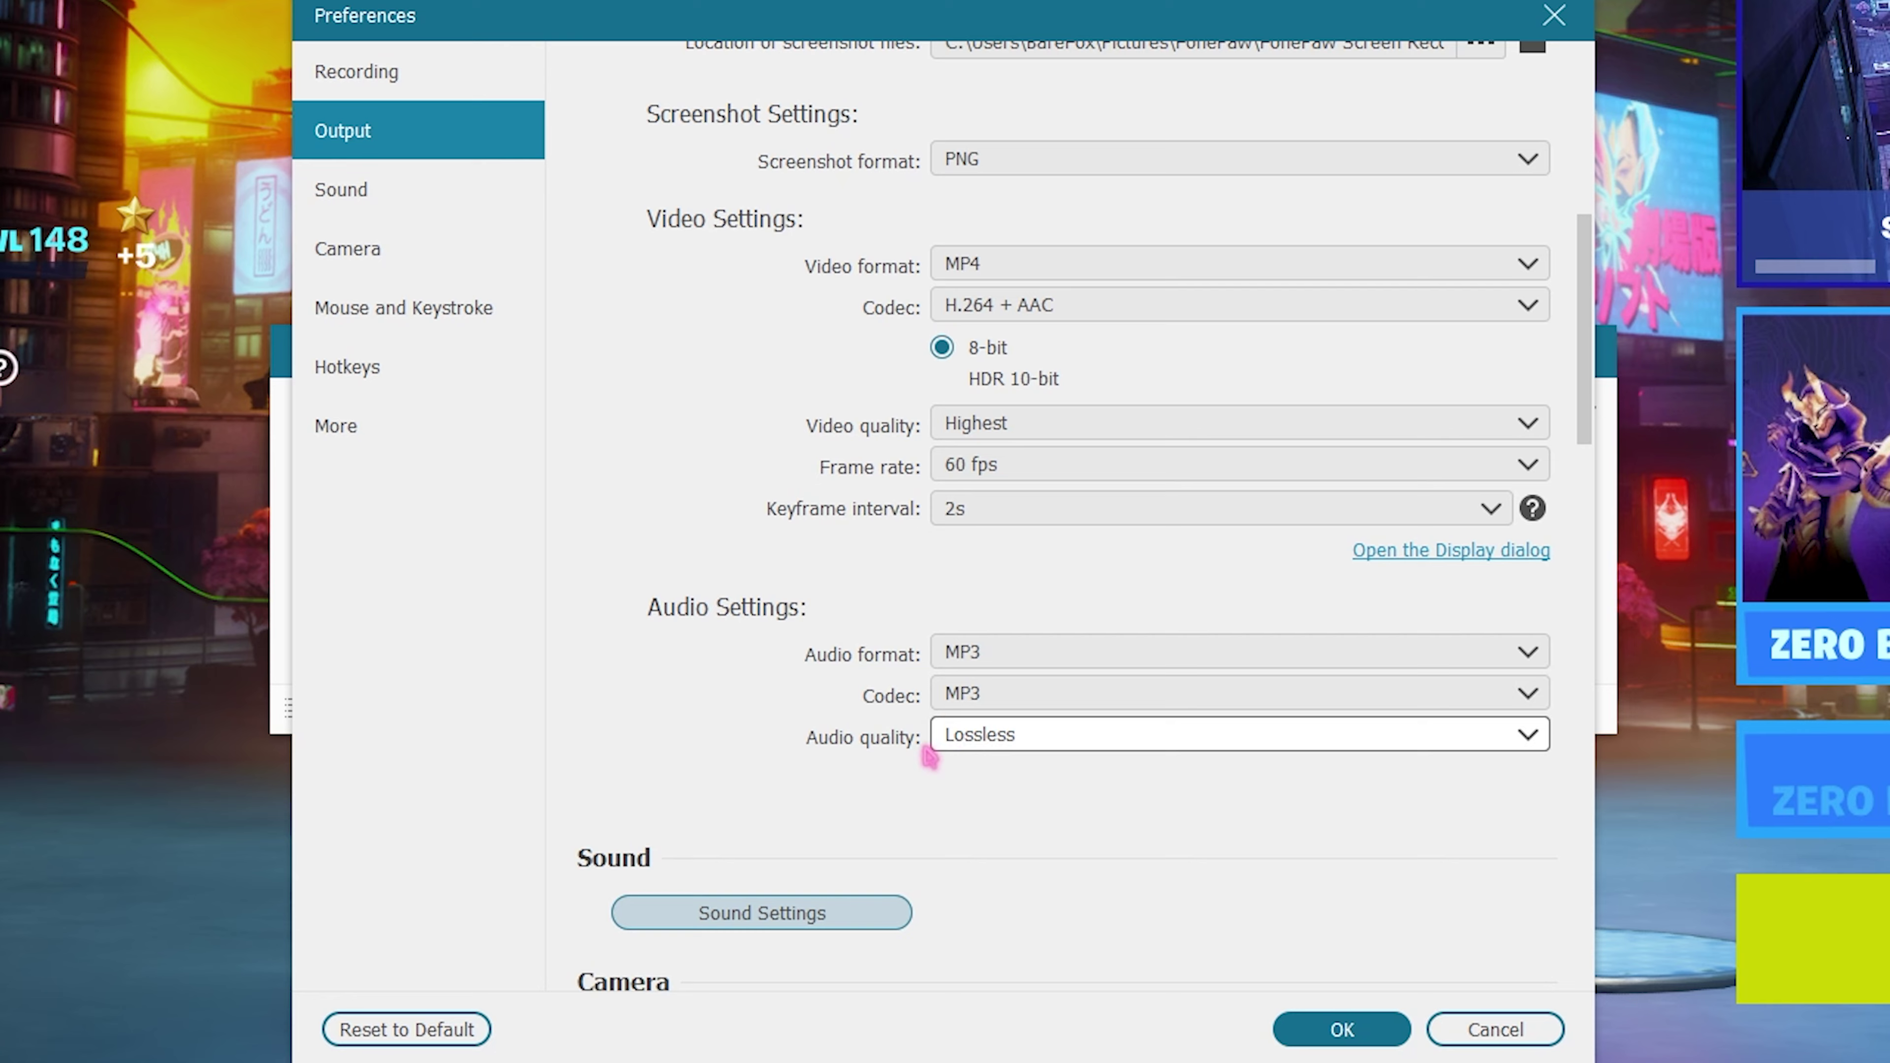
In the mouse settings, enable recording of mouse clicks, mouse area and keystroke display
{"action": "scroll", "coordinate": [872, 774], "scroll_direction": "down", "scroll_amount": 2}
{"action": "scroll", "coordinate": [872, 774], "scroll_direction": "down", "scroll_amount": 7}
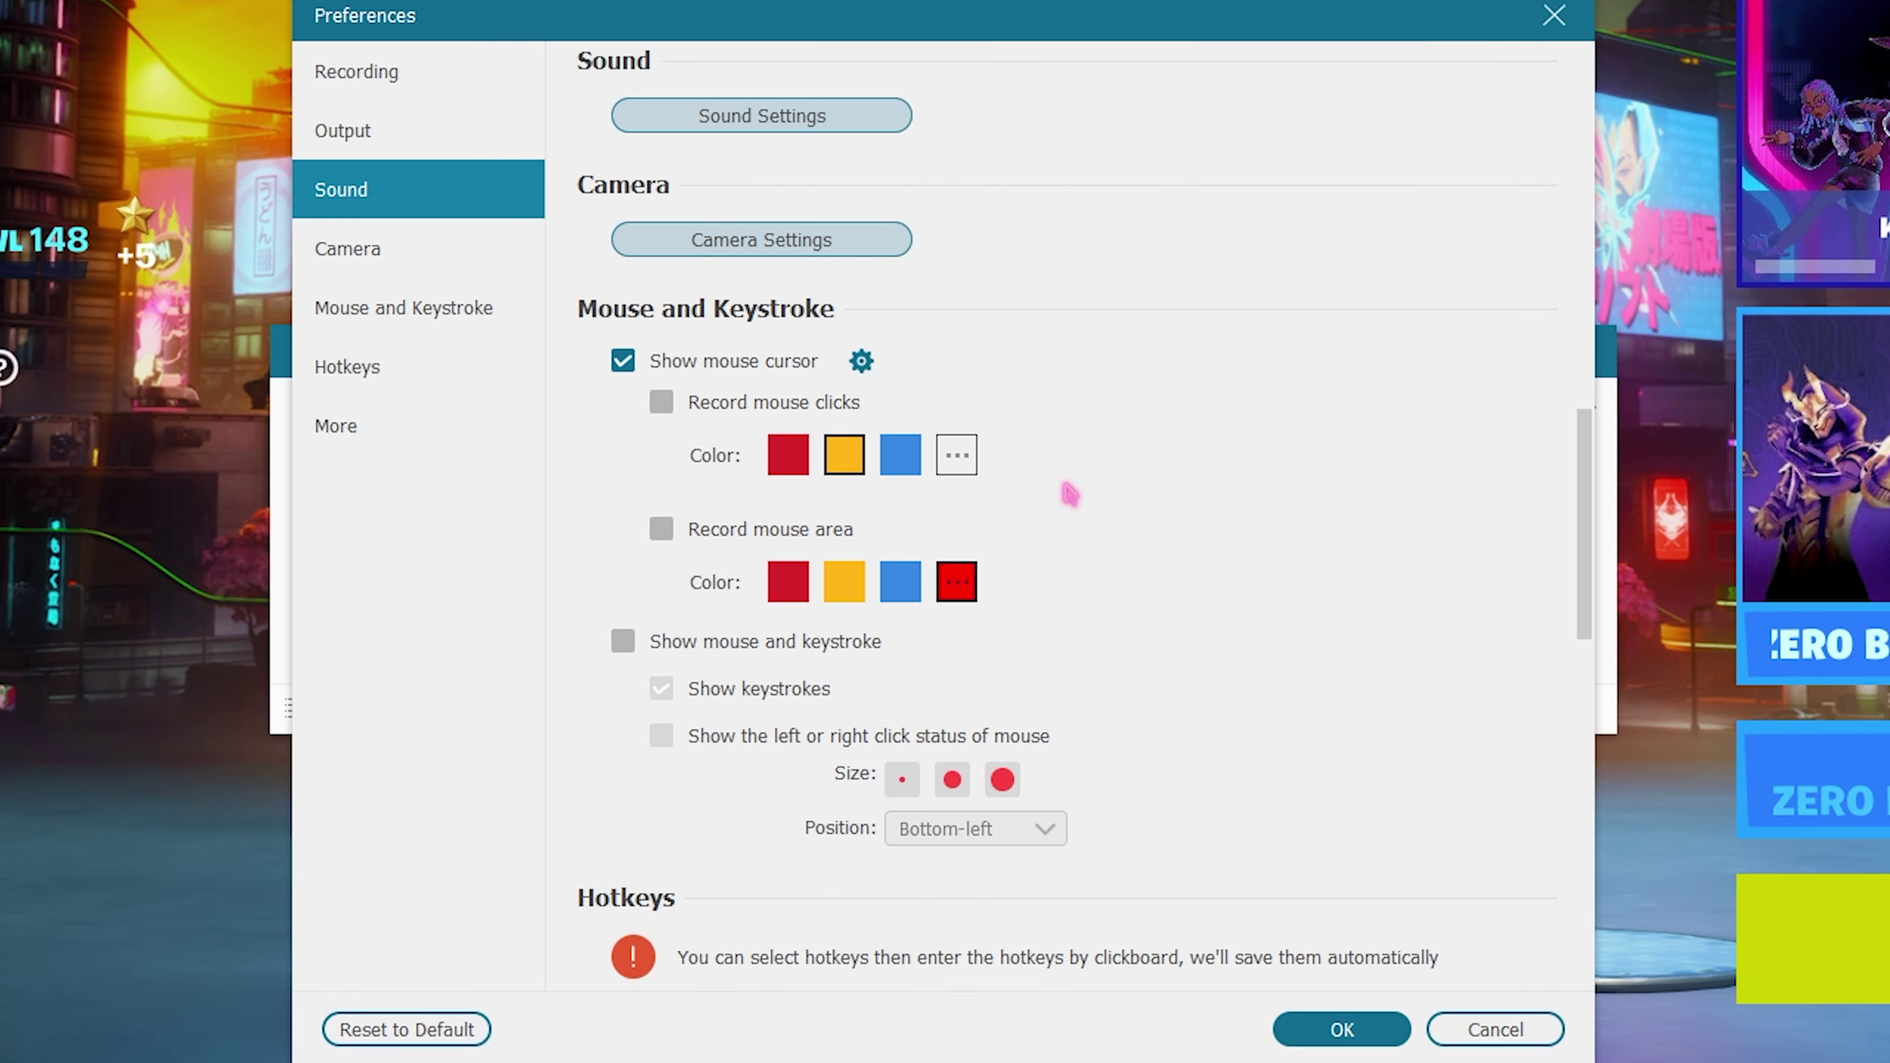
{"action": "scroll", "coordinate": [1071, 507], "scroll_direction": "down", "scroll_amount": 2}
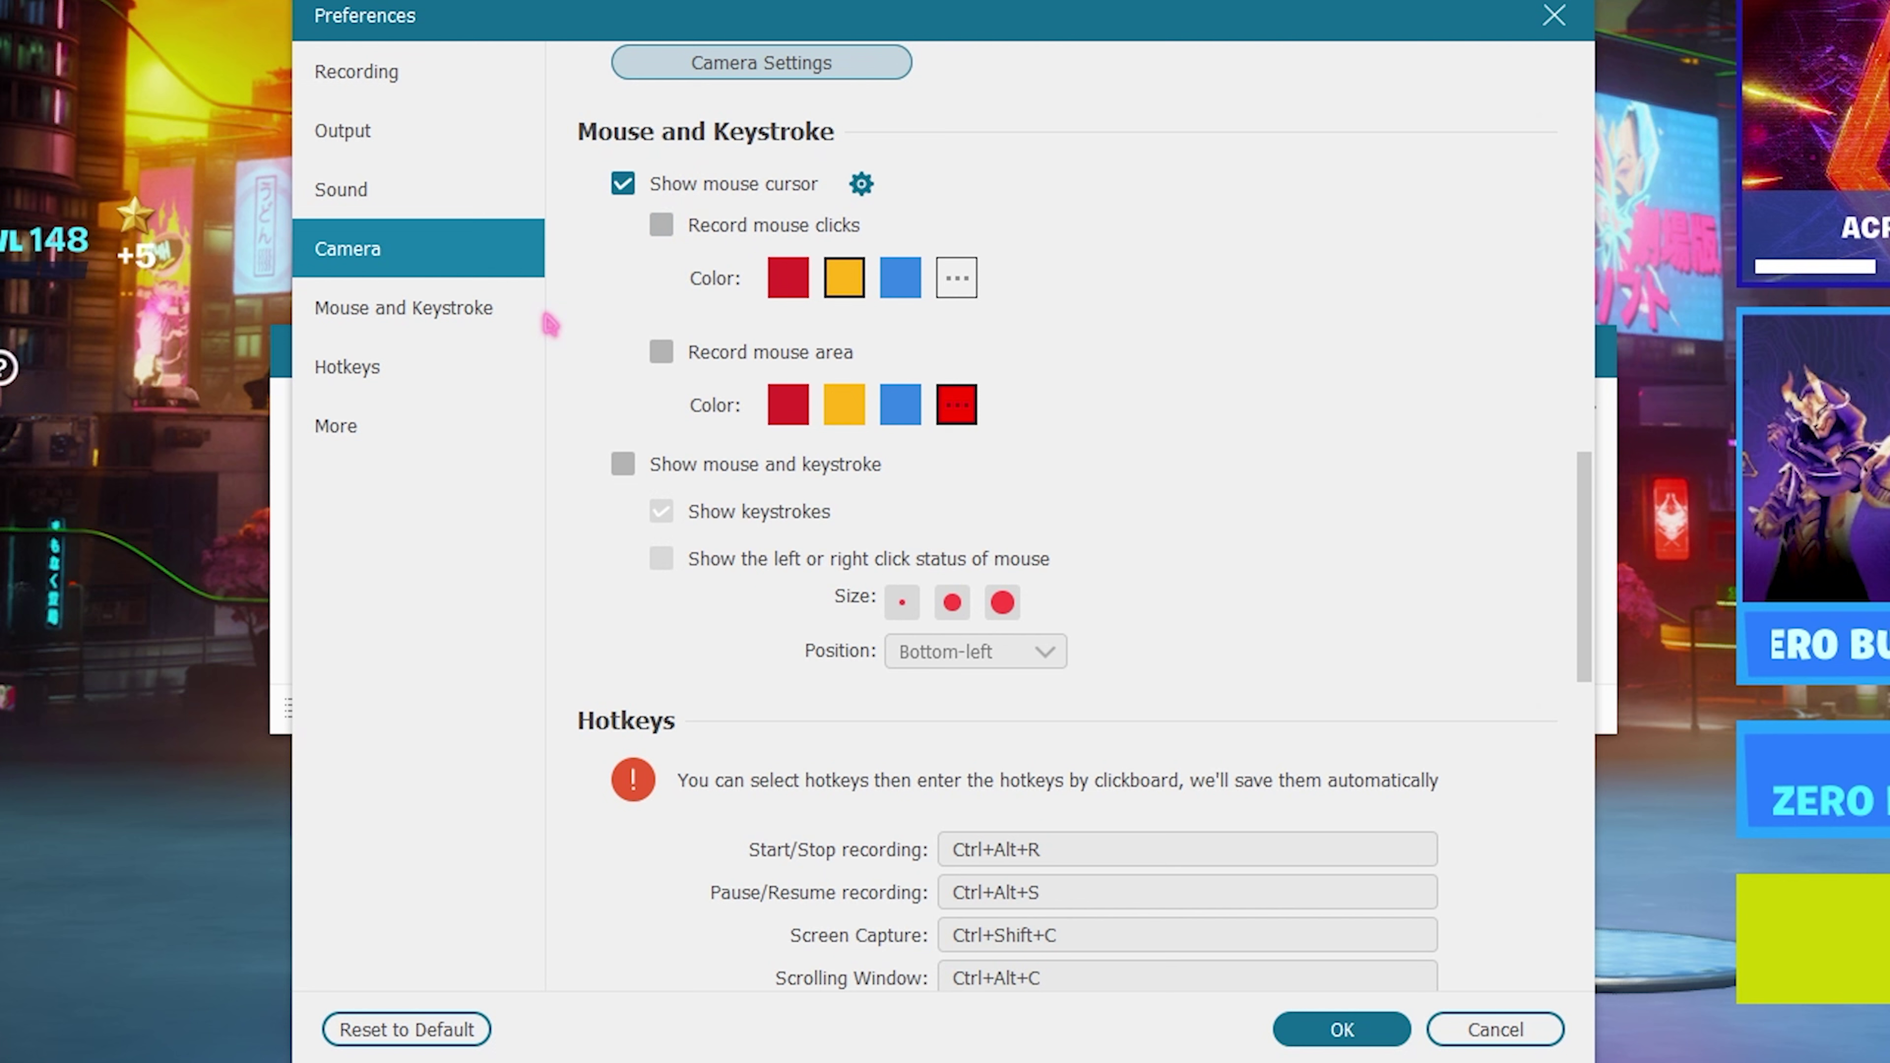
{"action": "left_click", "coordinate": [662, 225]}
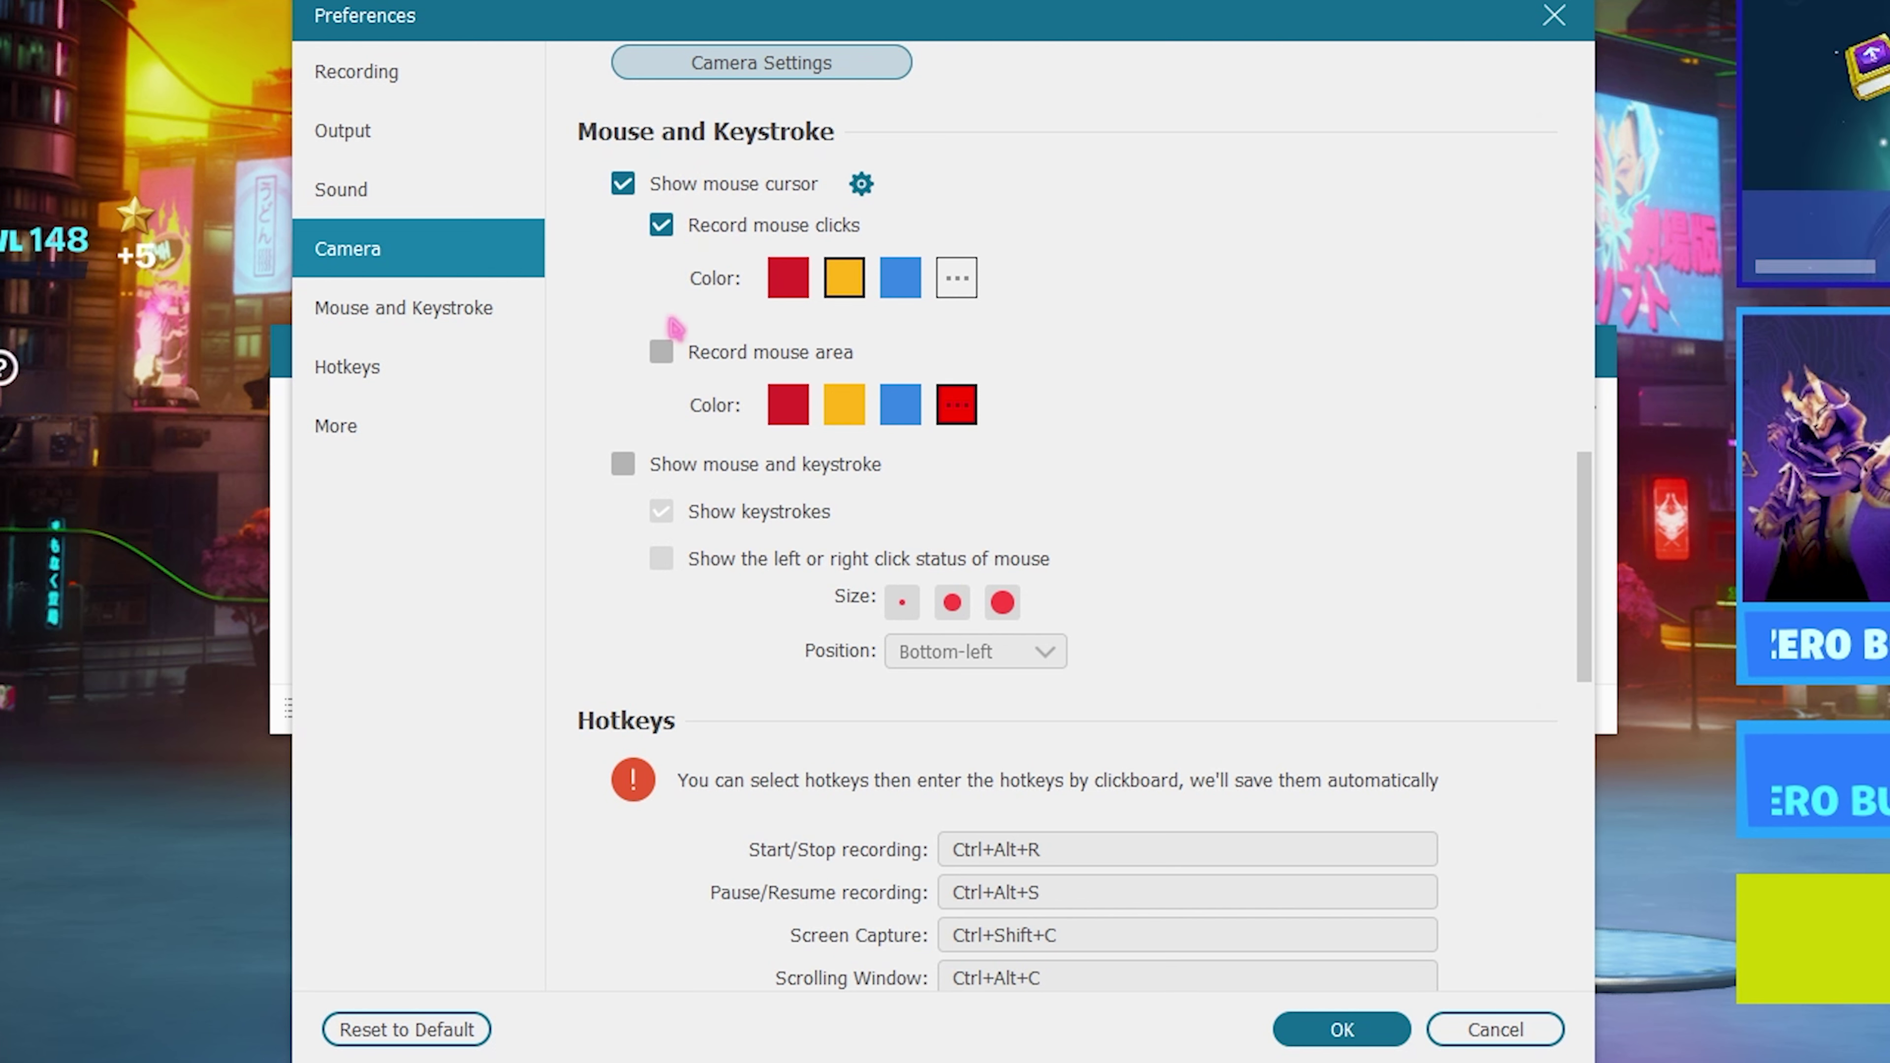
{"action": "left_click", "coordinate": [661, 352]}
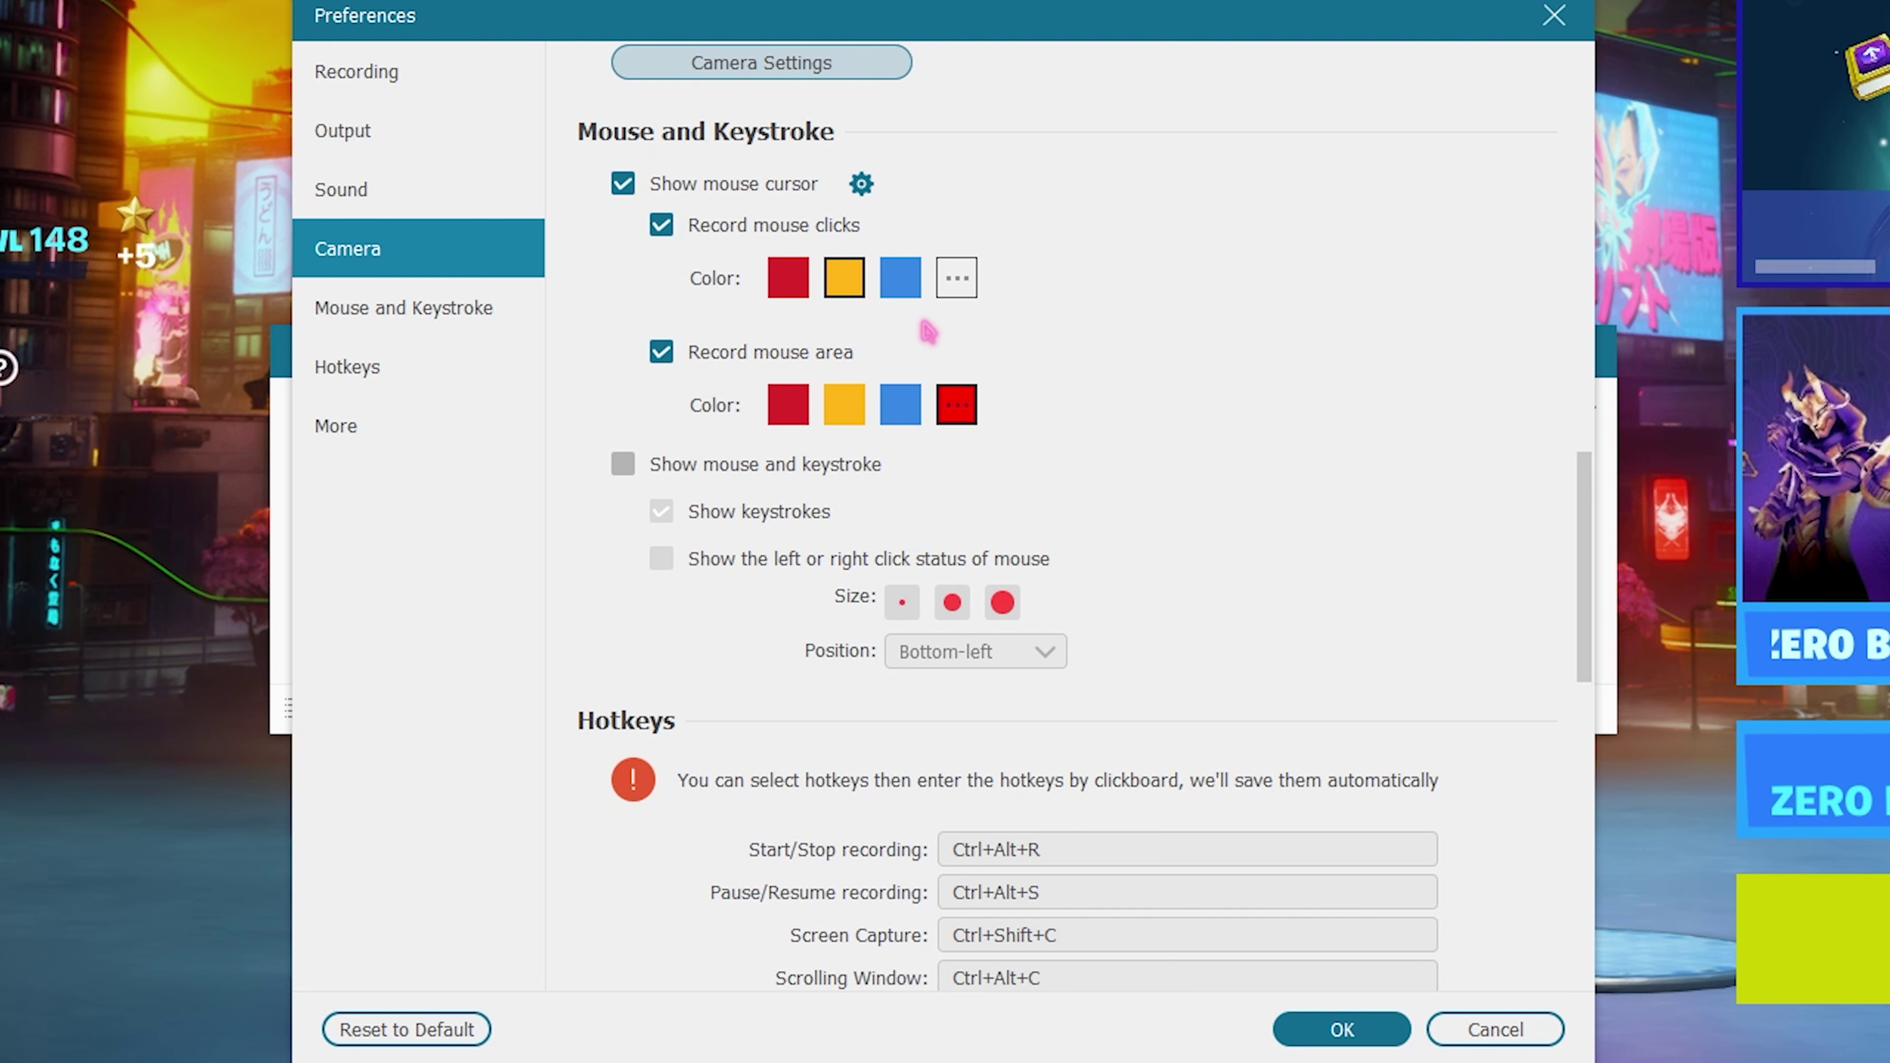
{"action": "left_click", "coordinate": [623, 464]}
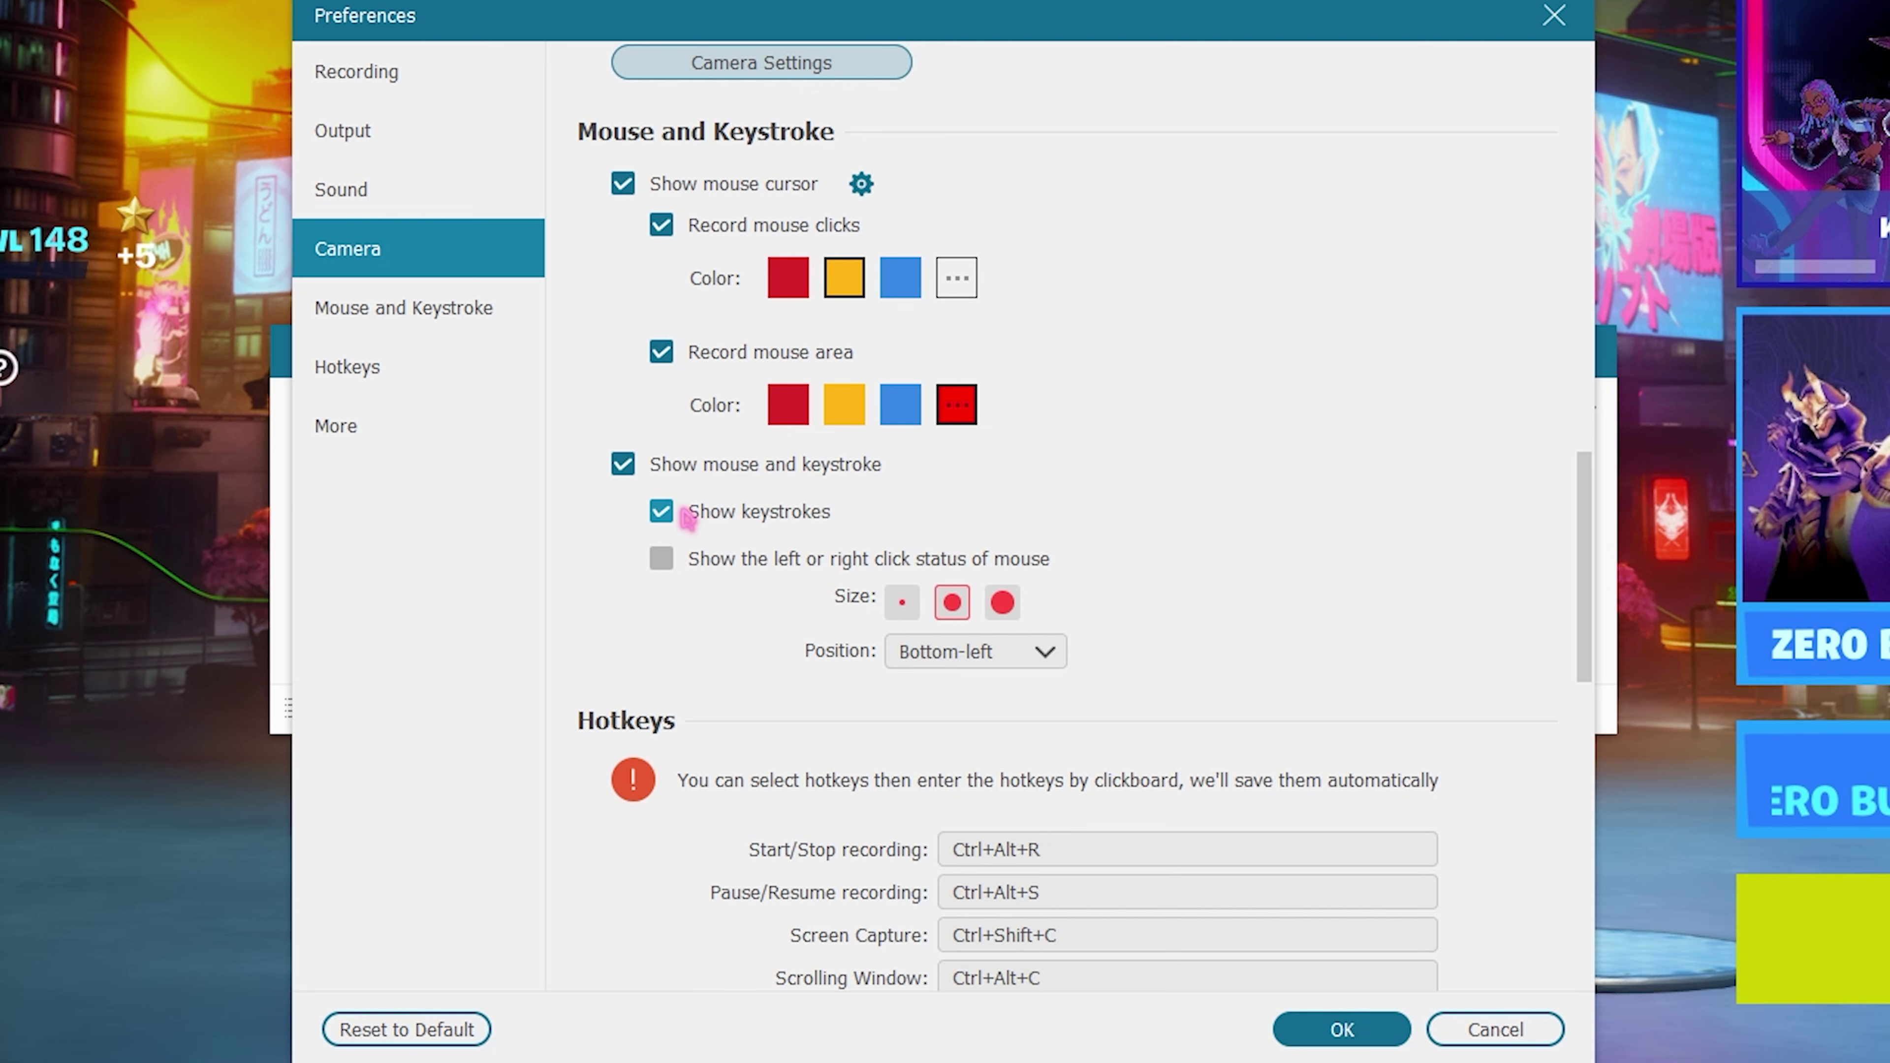
Turn off keystroke display, mouse click and mouse area recording, keeping the cursor shown
{"action": "scroll", "coordinate": [773, 629], "scroll_direction": "down", "scroll_amount": 2}
{"action": "scroll", "coordinate": [744, 622], "scroll_direction": "up", "scroll_amount": 2}
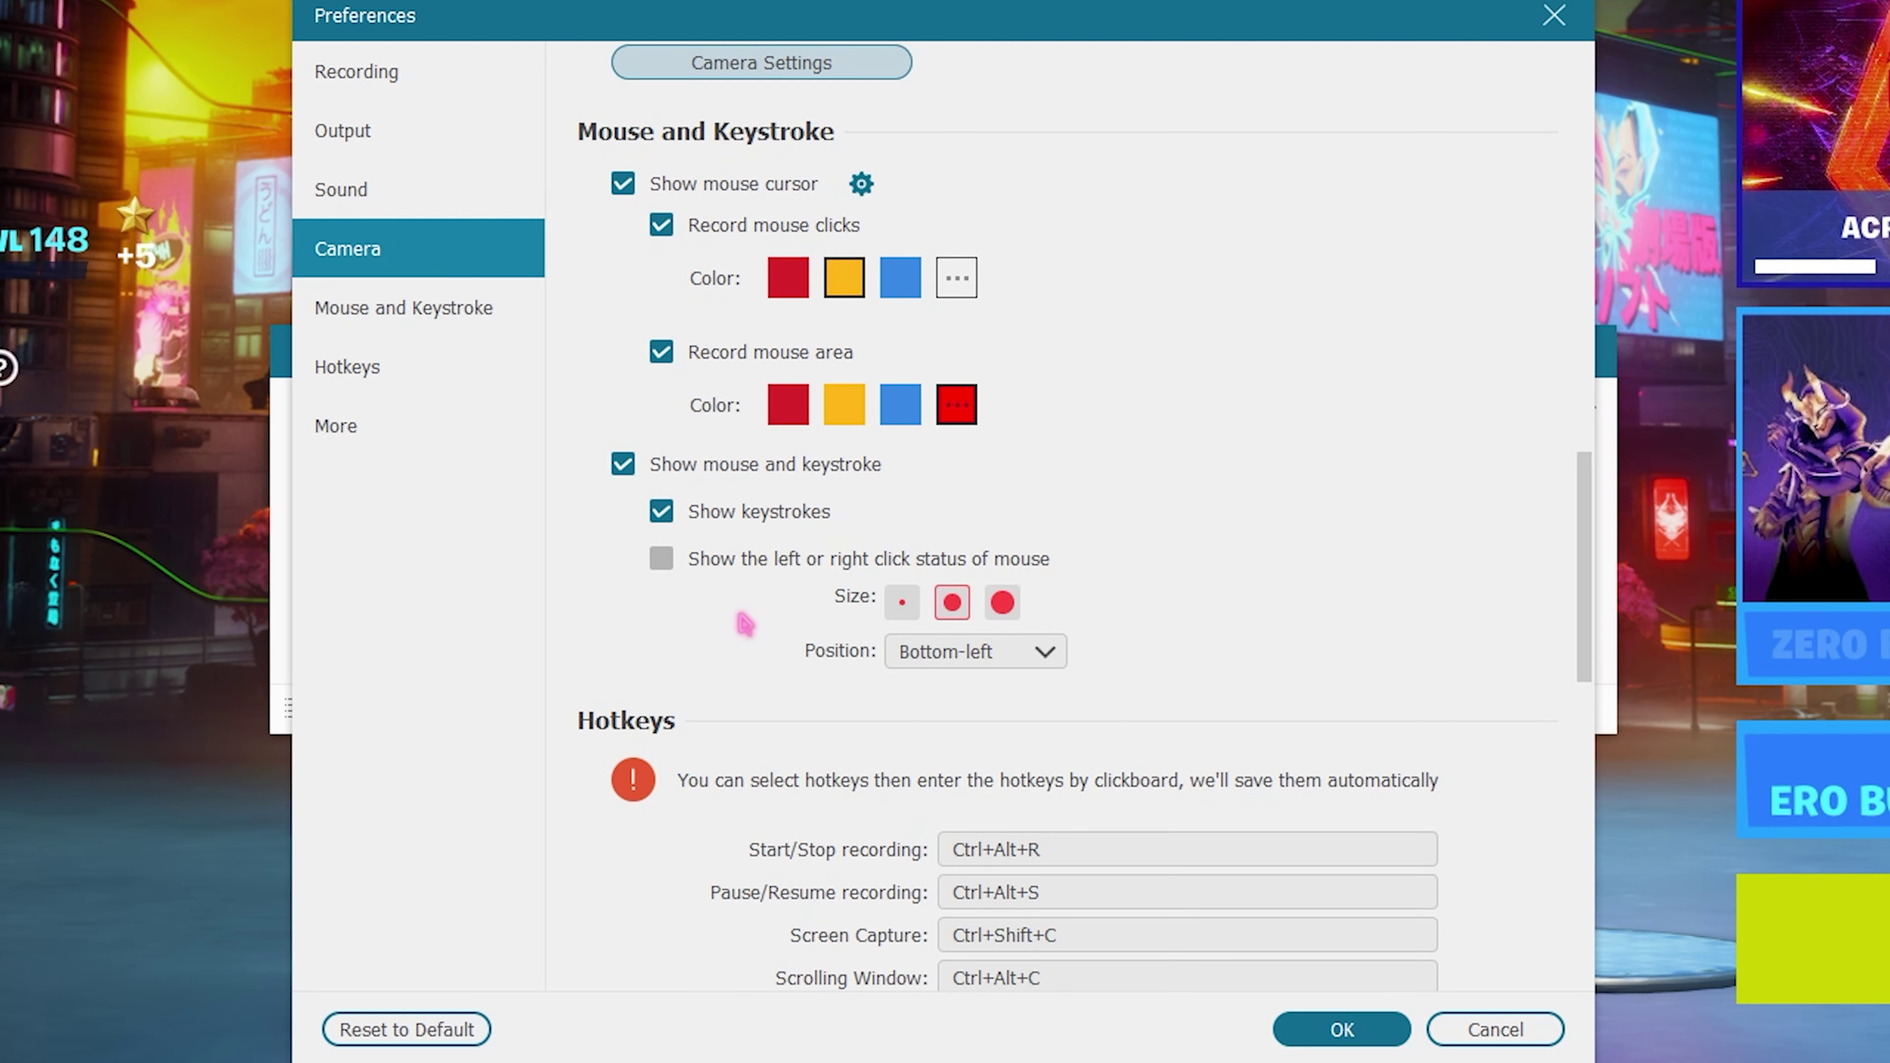
{"action": "left_click", "coordinate": [622, 464]}
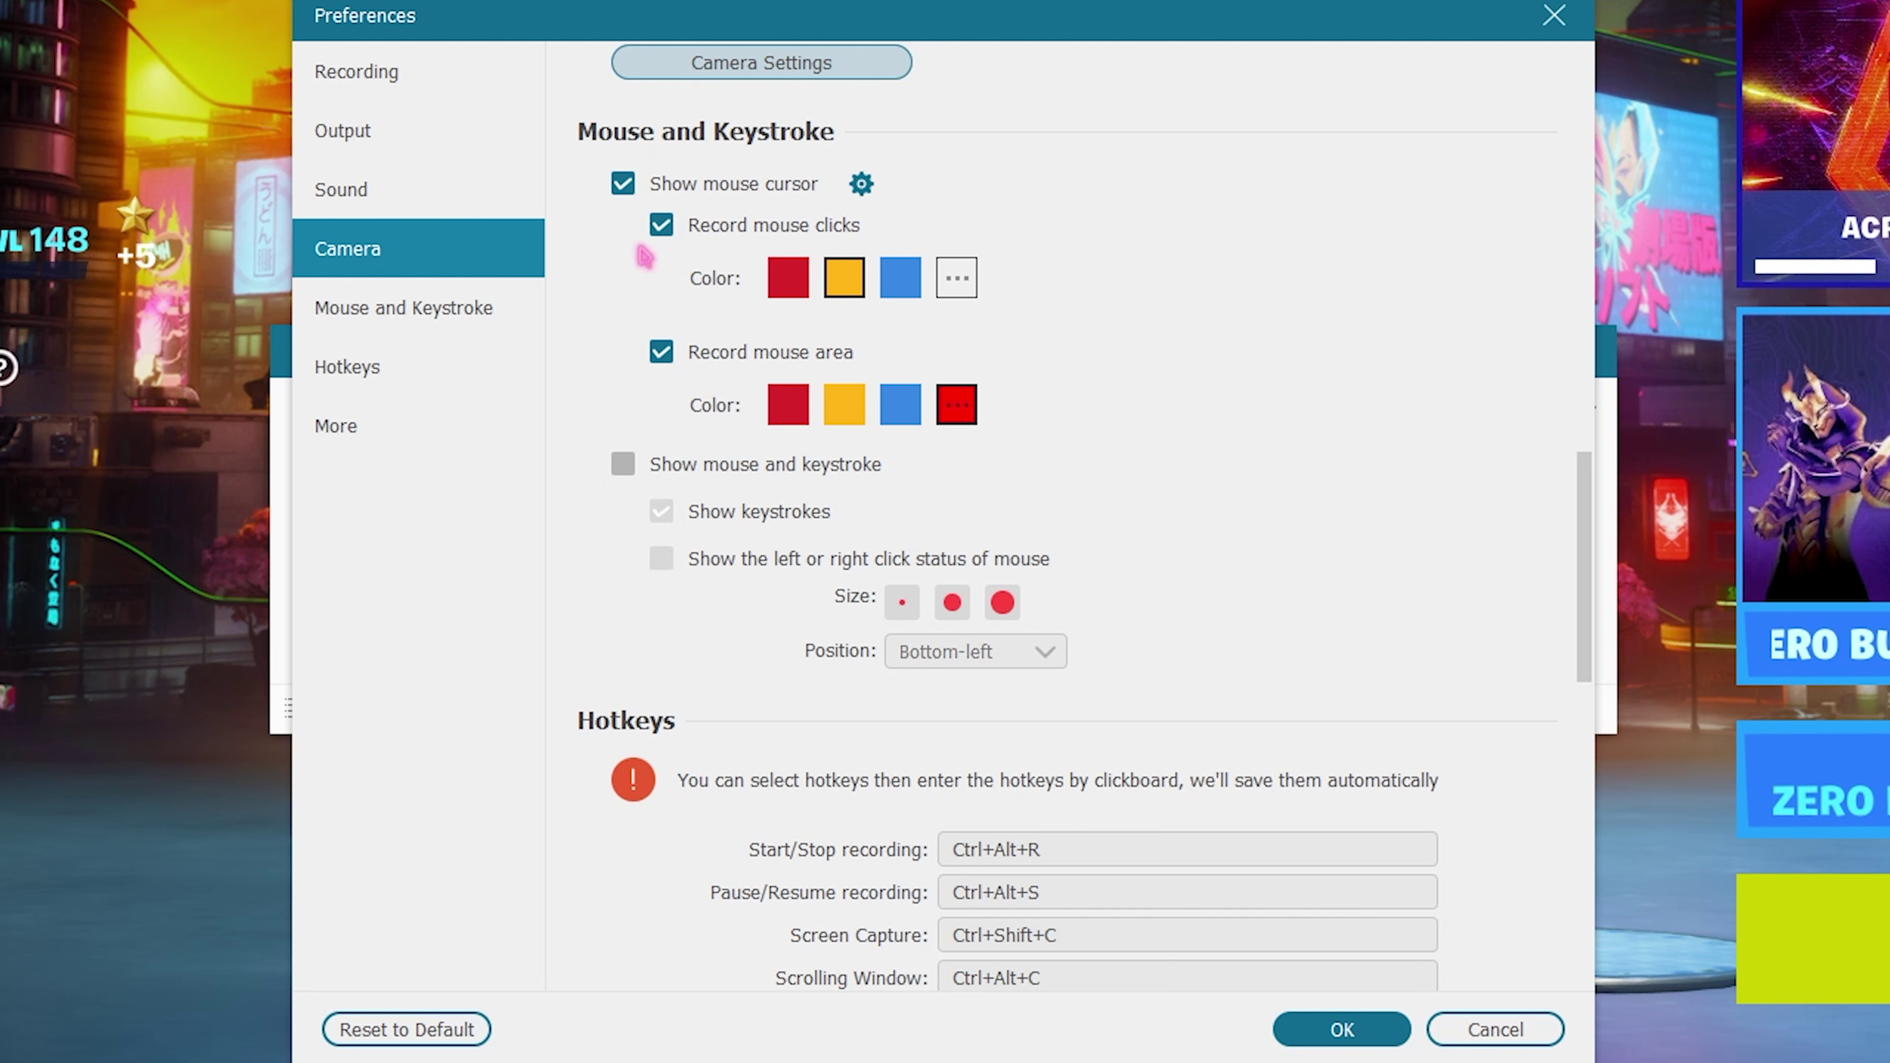
{"action": "left_click", "coordinate": [623, 184]}
{"action": "left_click", "coordinate": [622, 184]}
{"action": "left_click", "coordinate": [661, 224]}
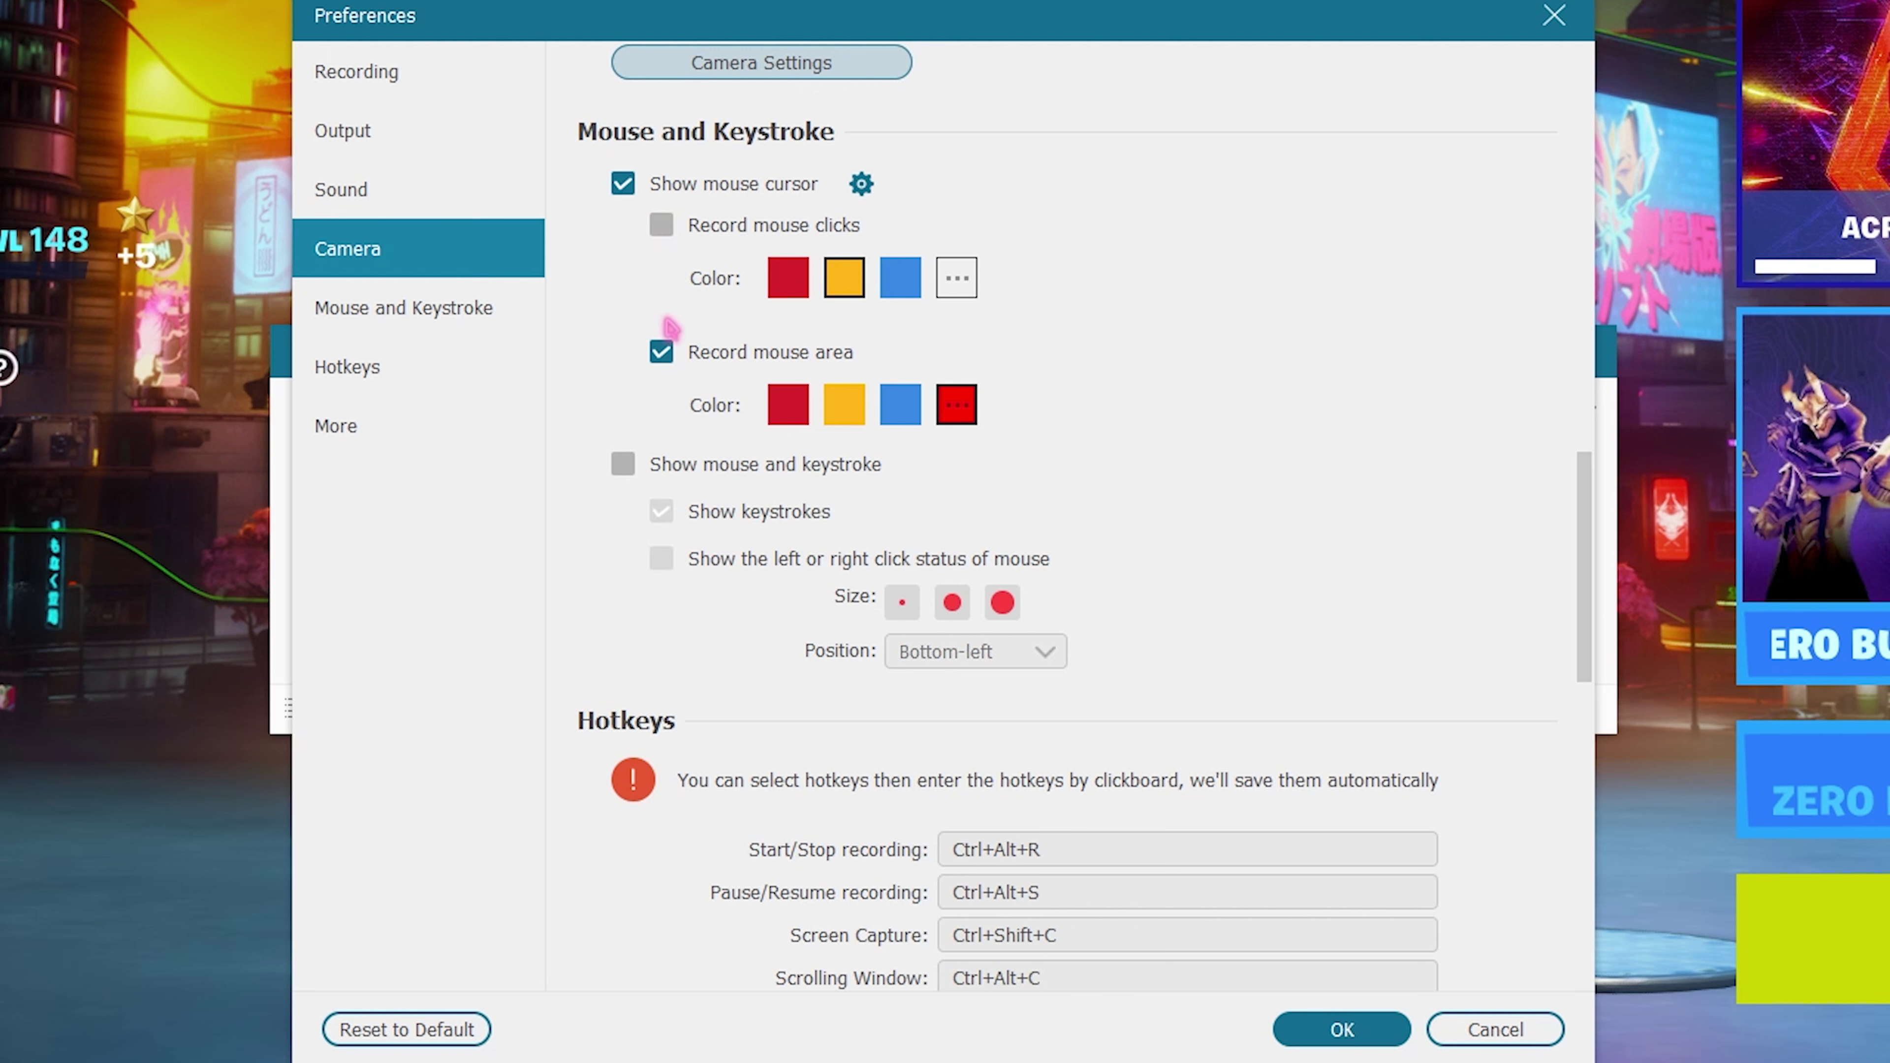
{"action": "left_click", "coordinate": [661, 352]}
{"action": "left_click", "coordinate": [661, 352]}
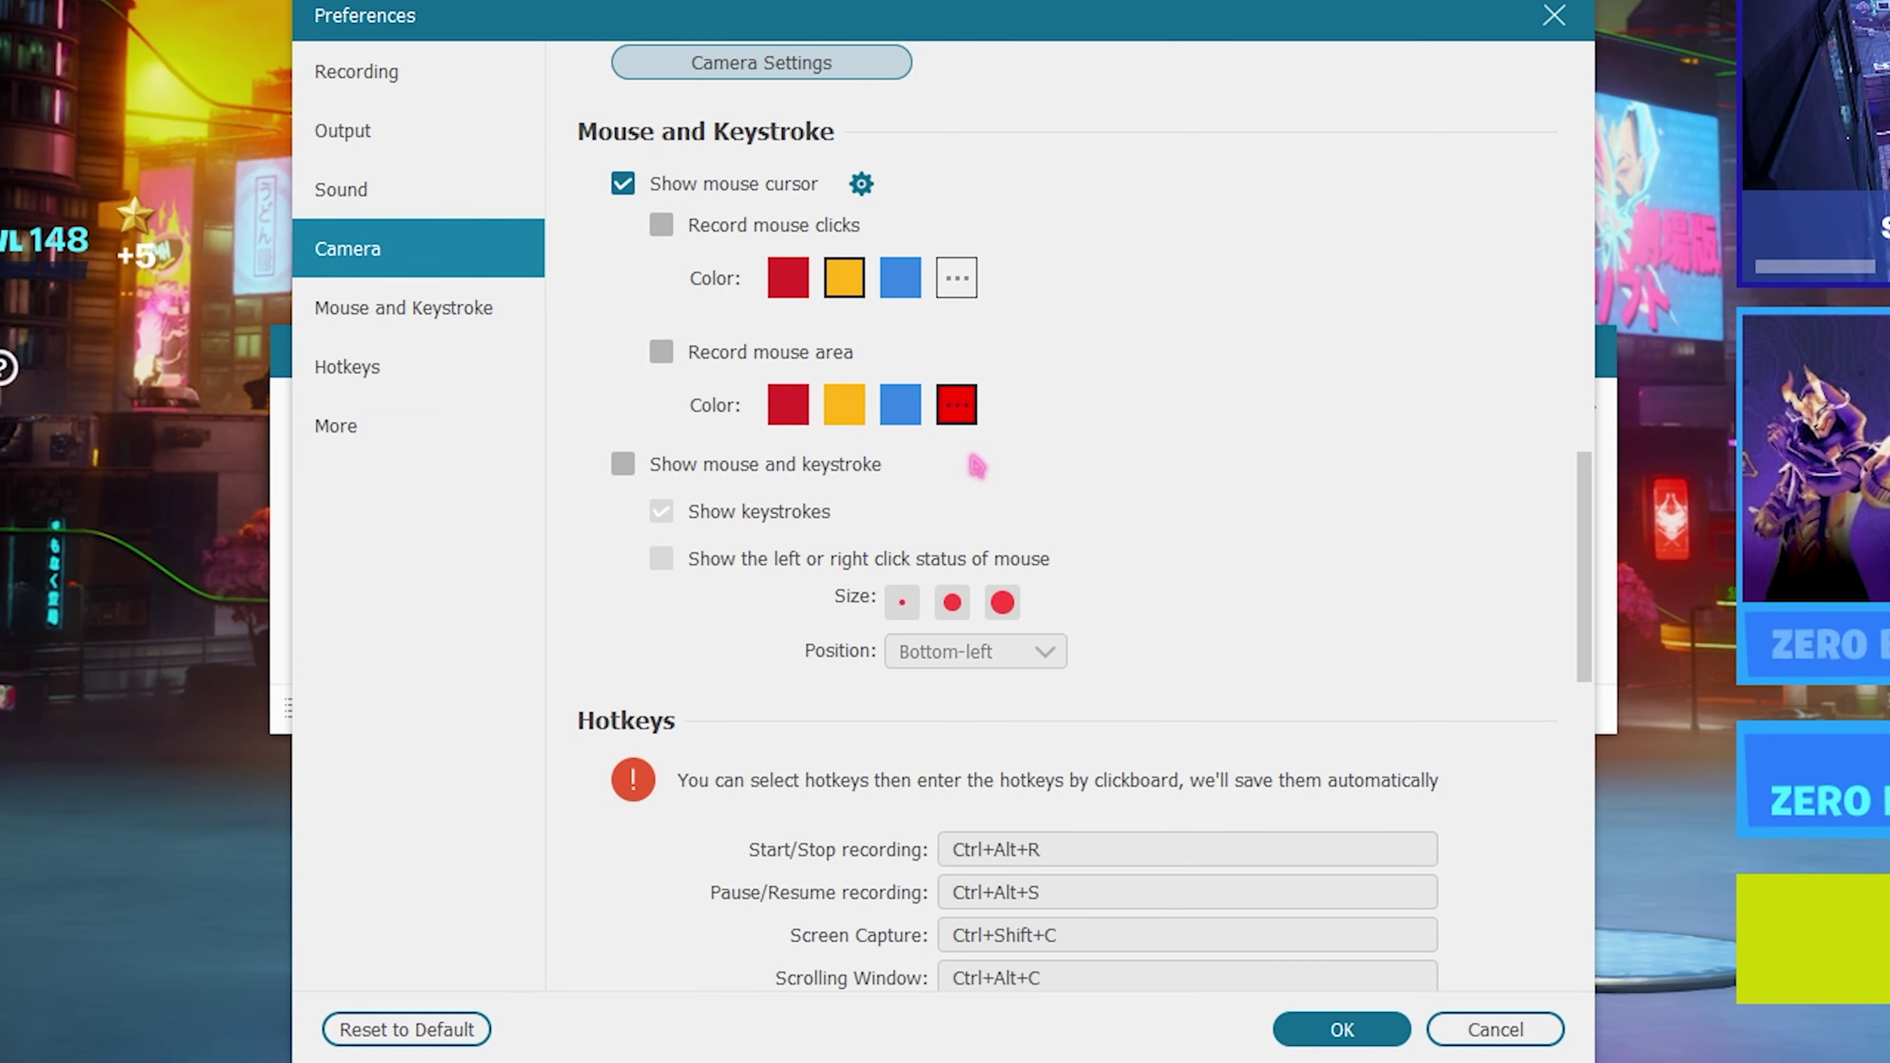
Assign F10 as the start/stop recording hotkey and save the preferences
{"action": "scroll", "coordinate": [920, 616], "scroll_direction": "down", "scroll_amount": 2}
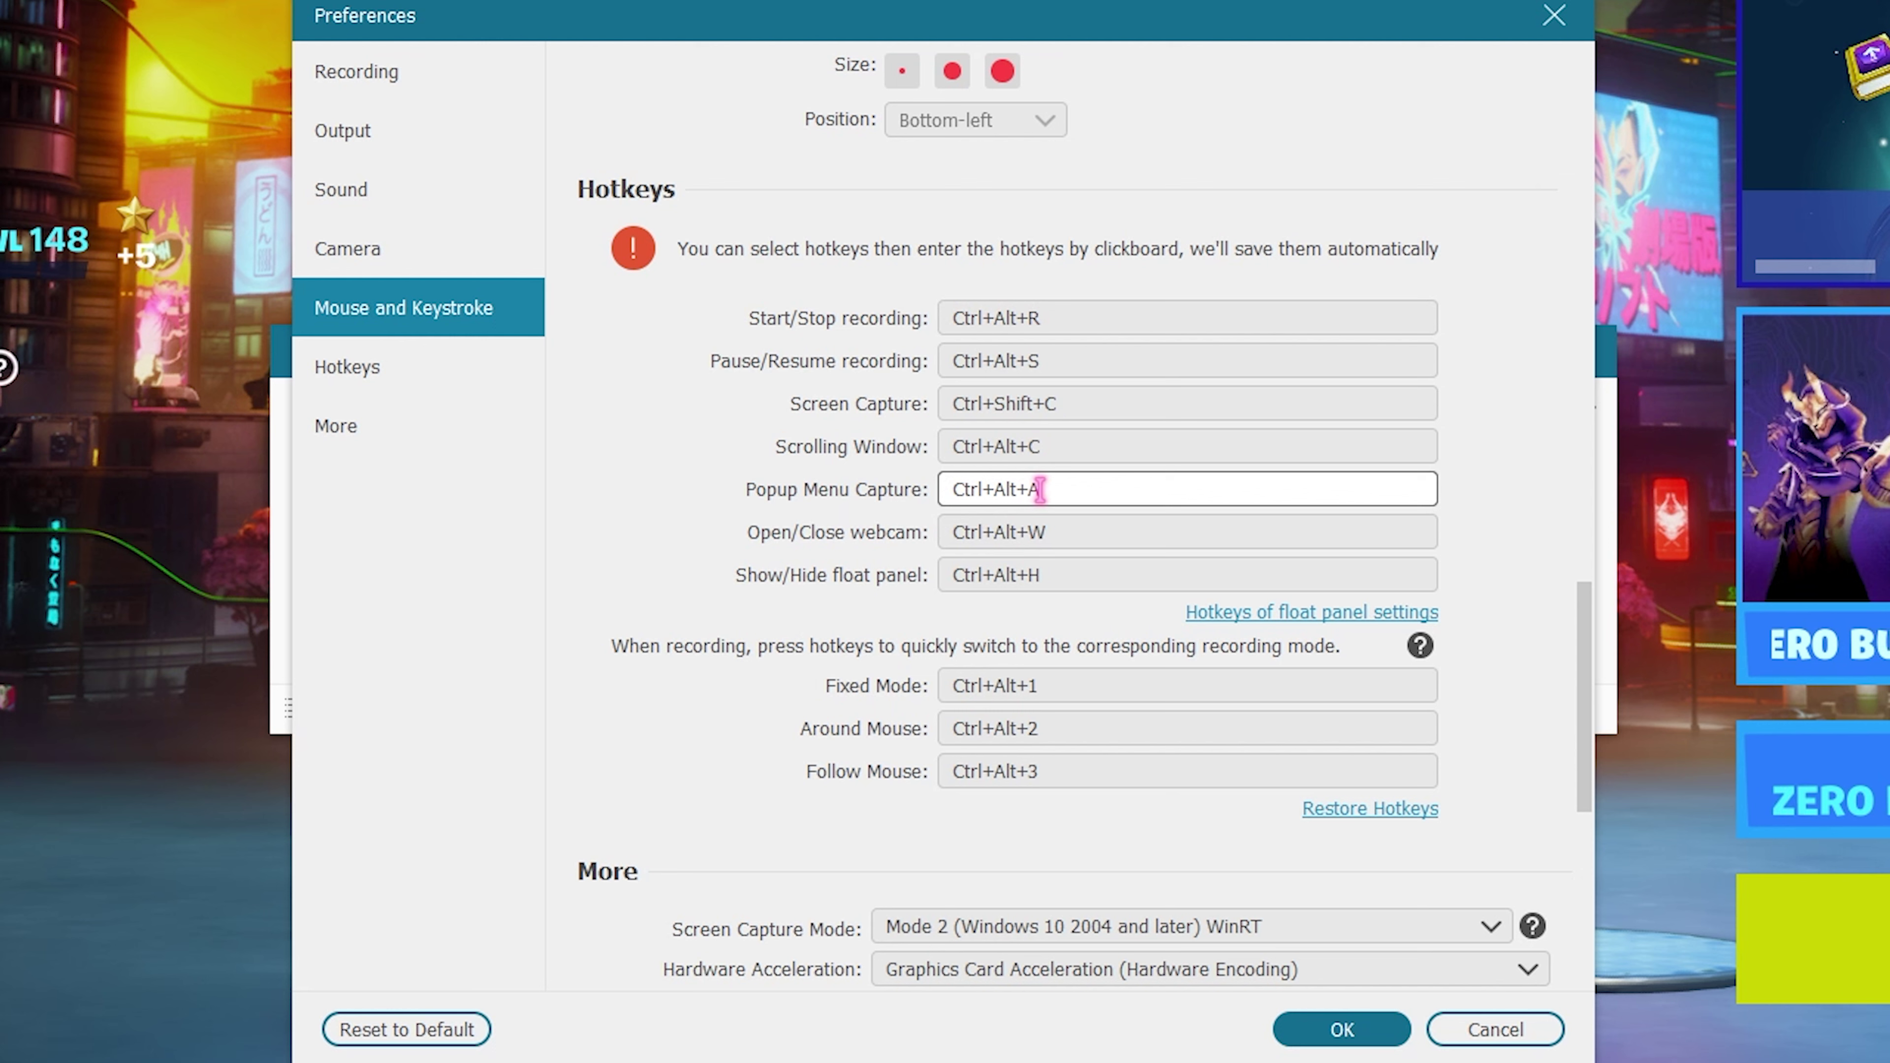
{"action": "left_click", "coordinate": [993, 317]}
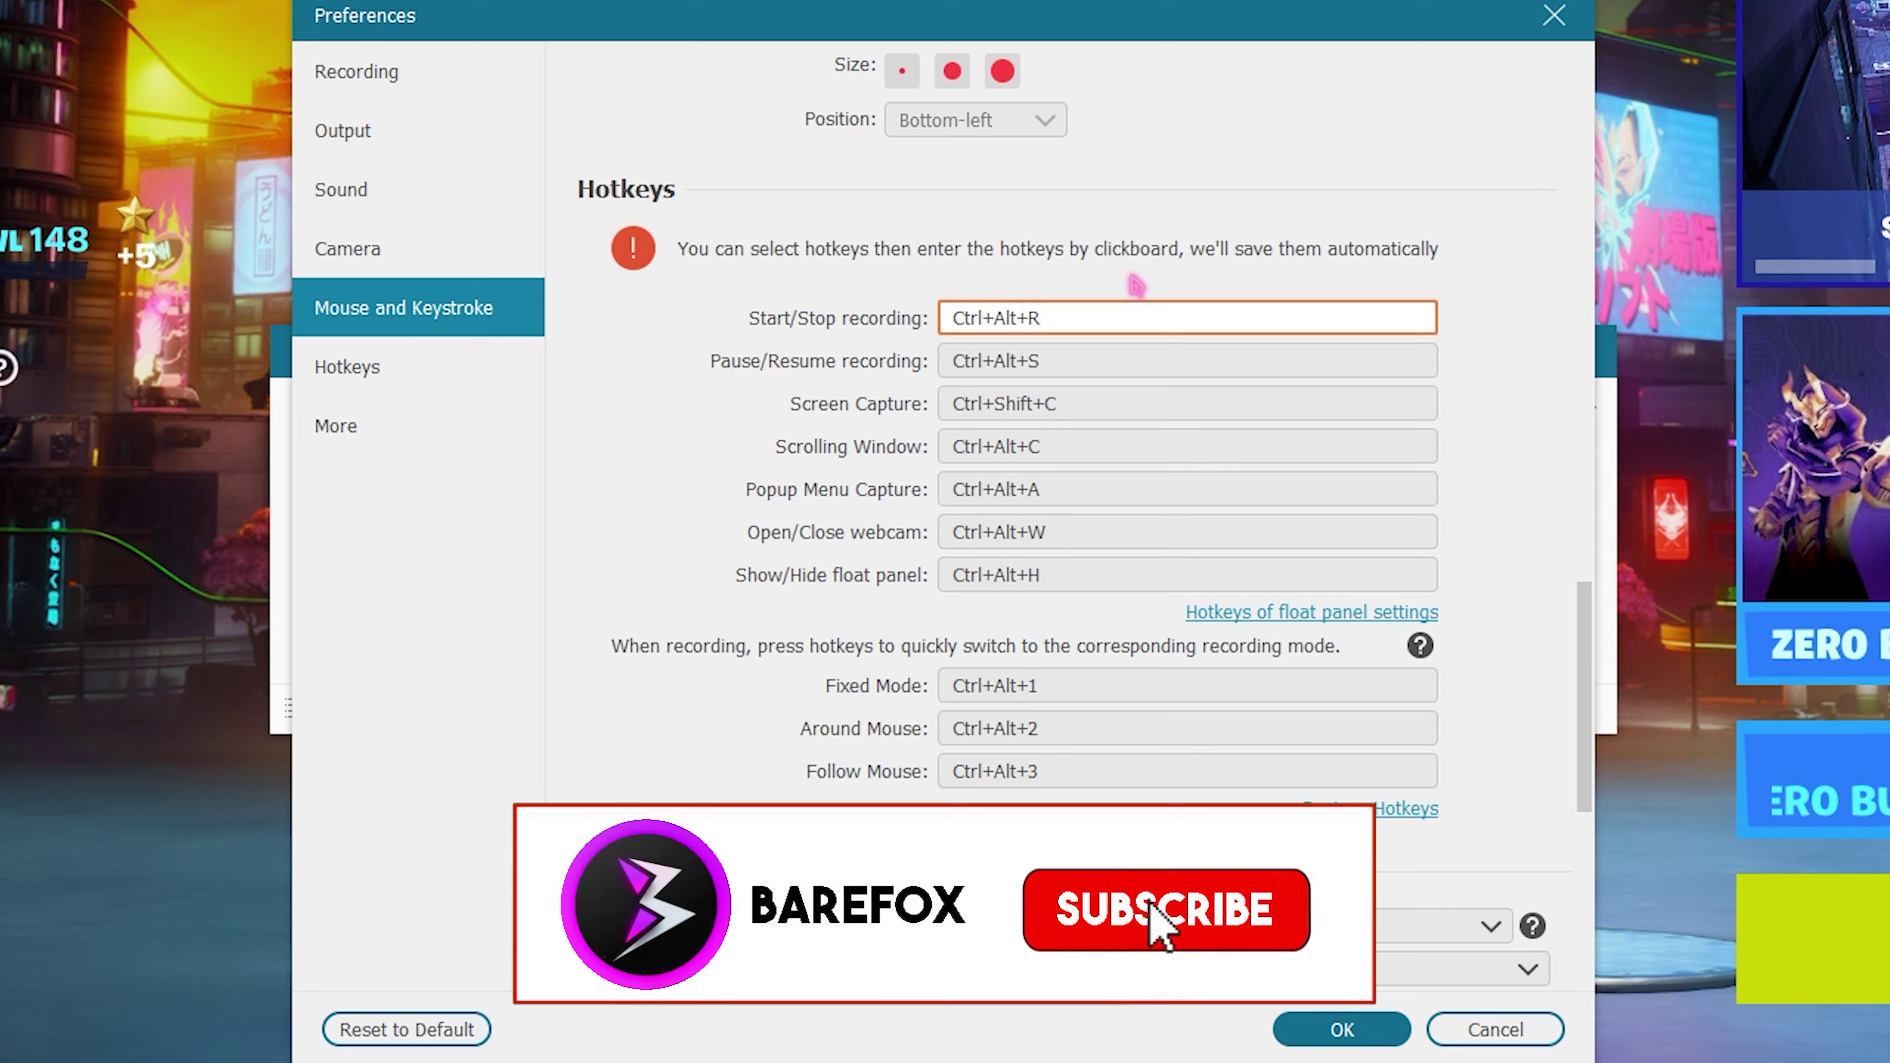
{"action": "key", "text": "F10"}
{"action": "left_click", "coordinate": [1342, 1028]}
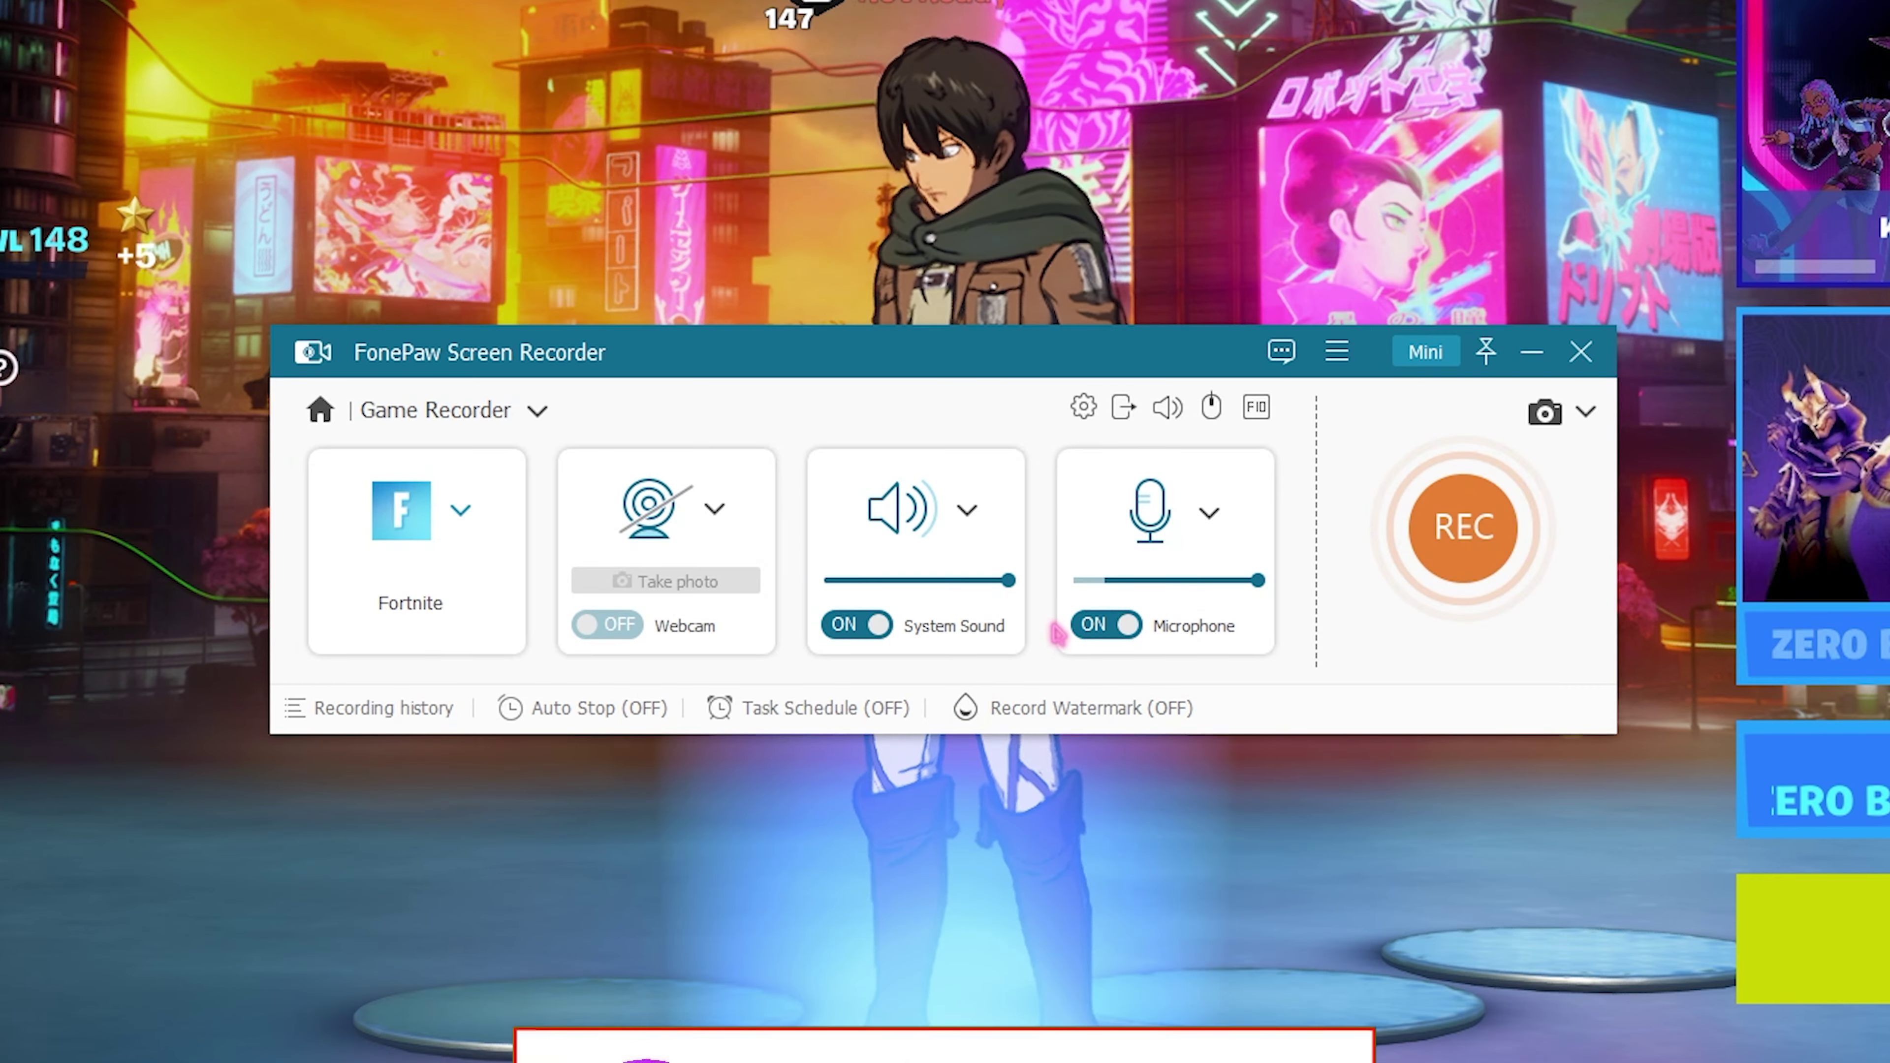
{"action": "left_click", "coordinate": [1083, 407]}
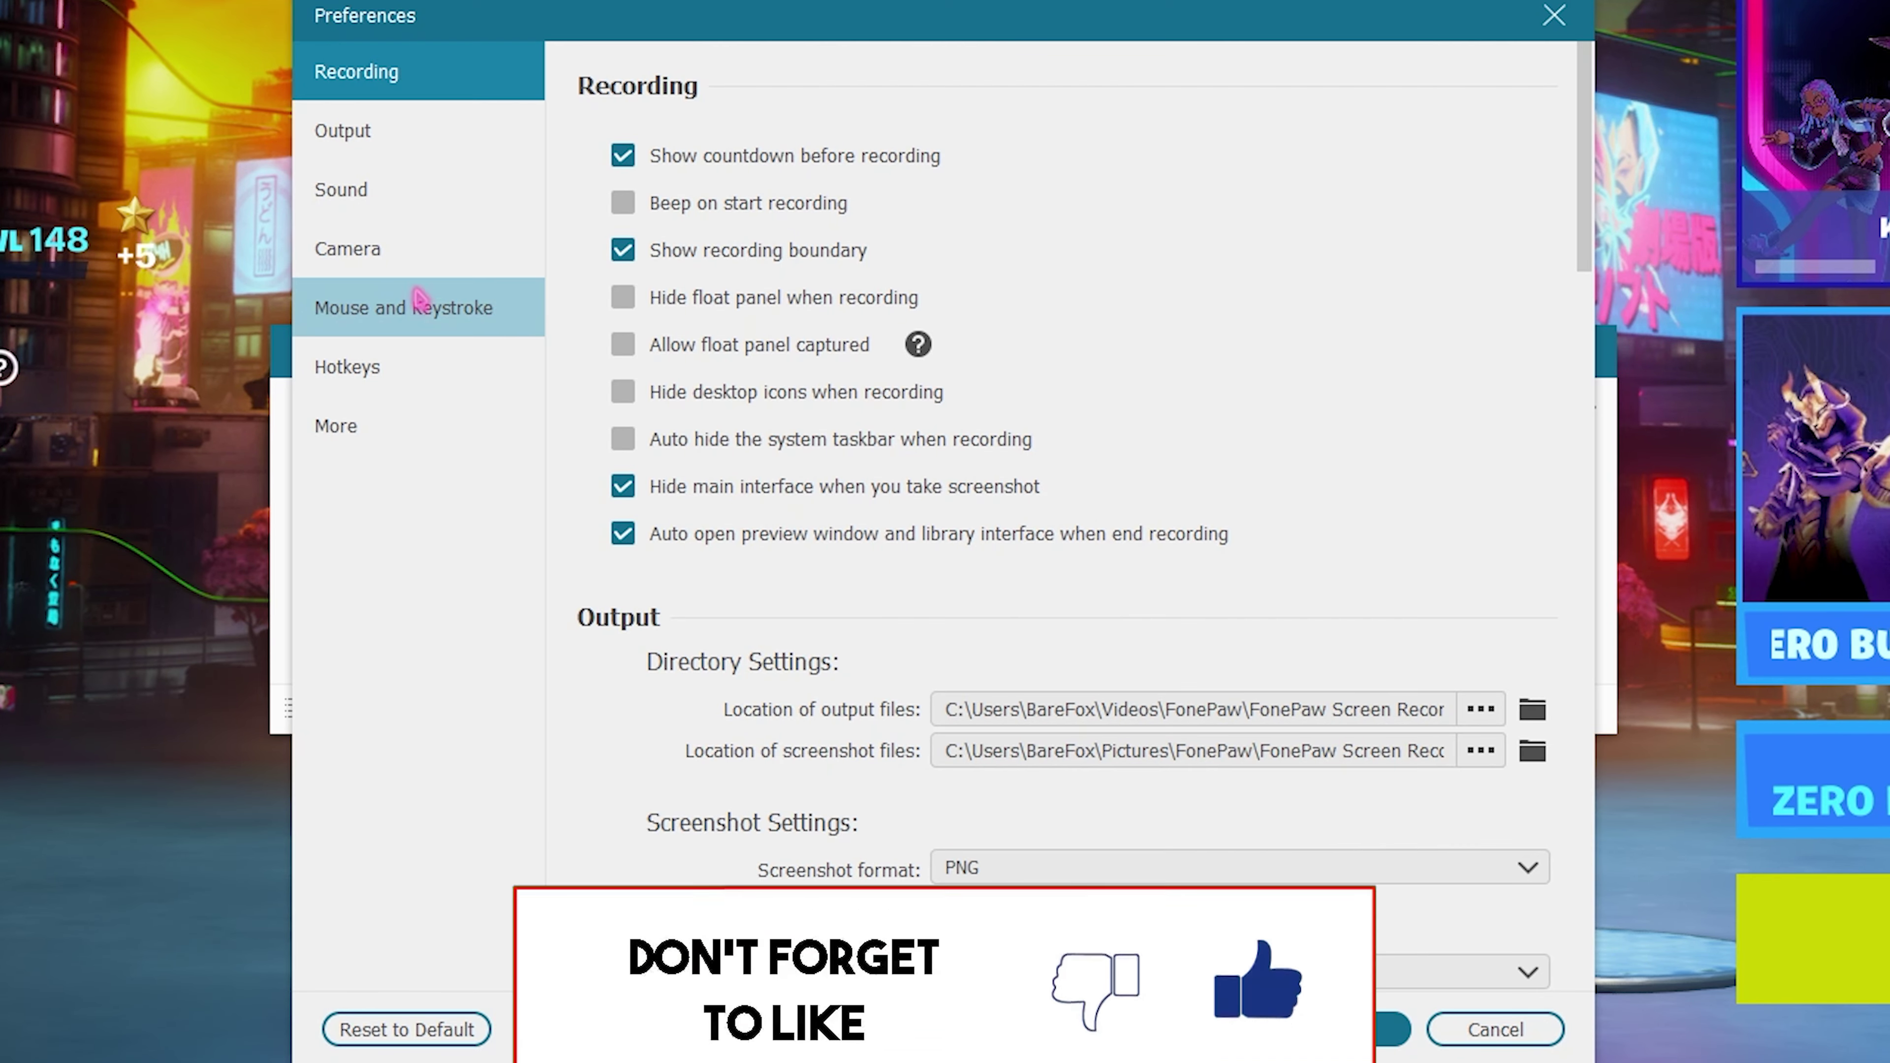
{"action": "left_click", "coordinate": [350, 366]}
{"action": "scroll", "coordinate": [714, 476], "scroll_direction": "up", "scroll_amount": 10}
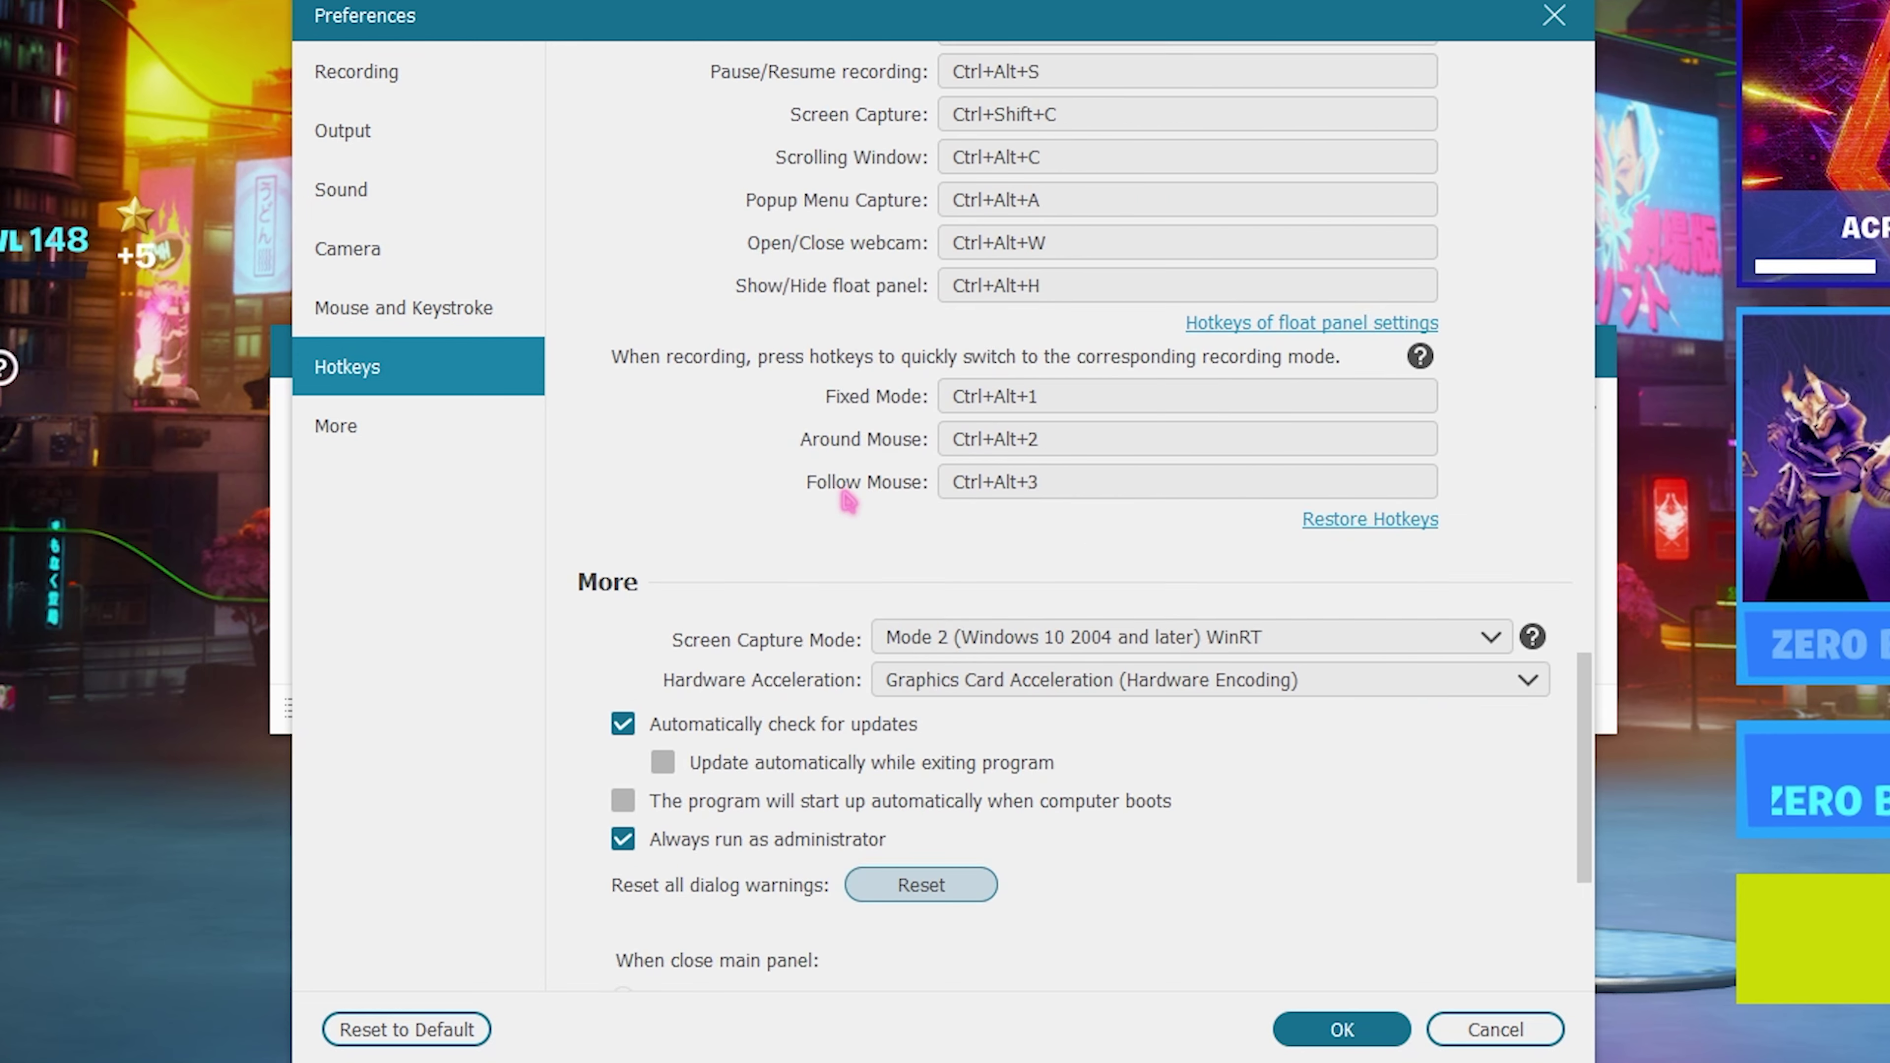
{"action": "scroll", "coordinate": [826, 465], "scroll_direction": "down", "scroll_amount": 10}
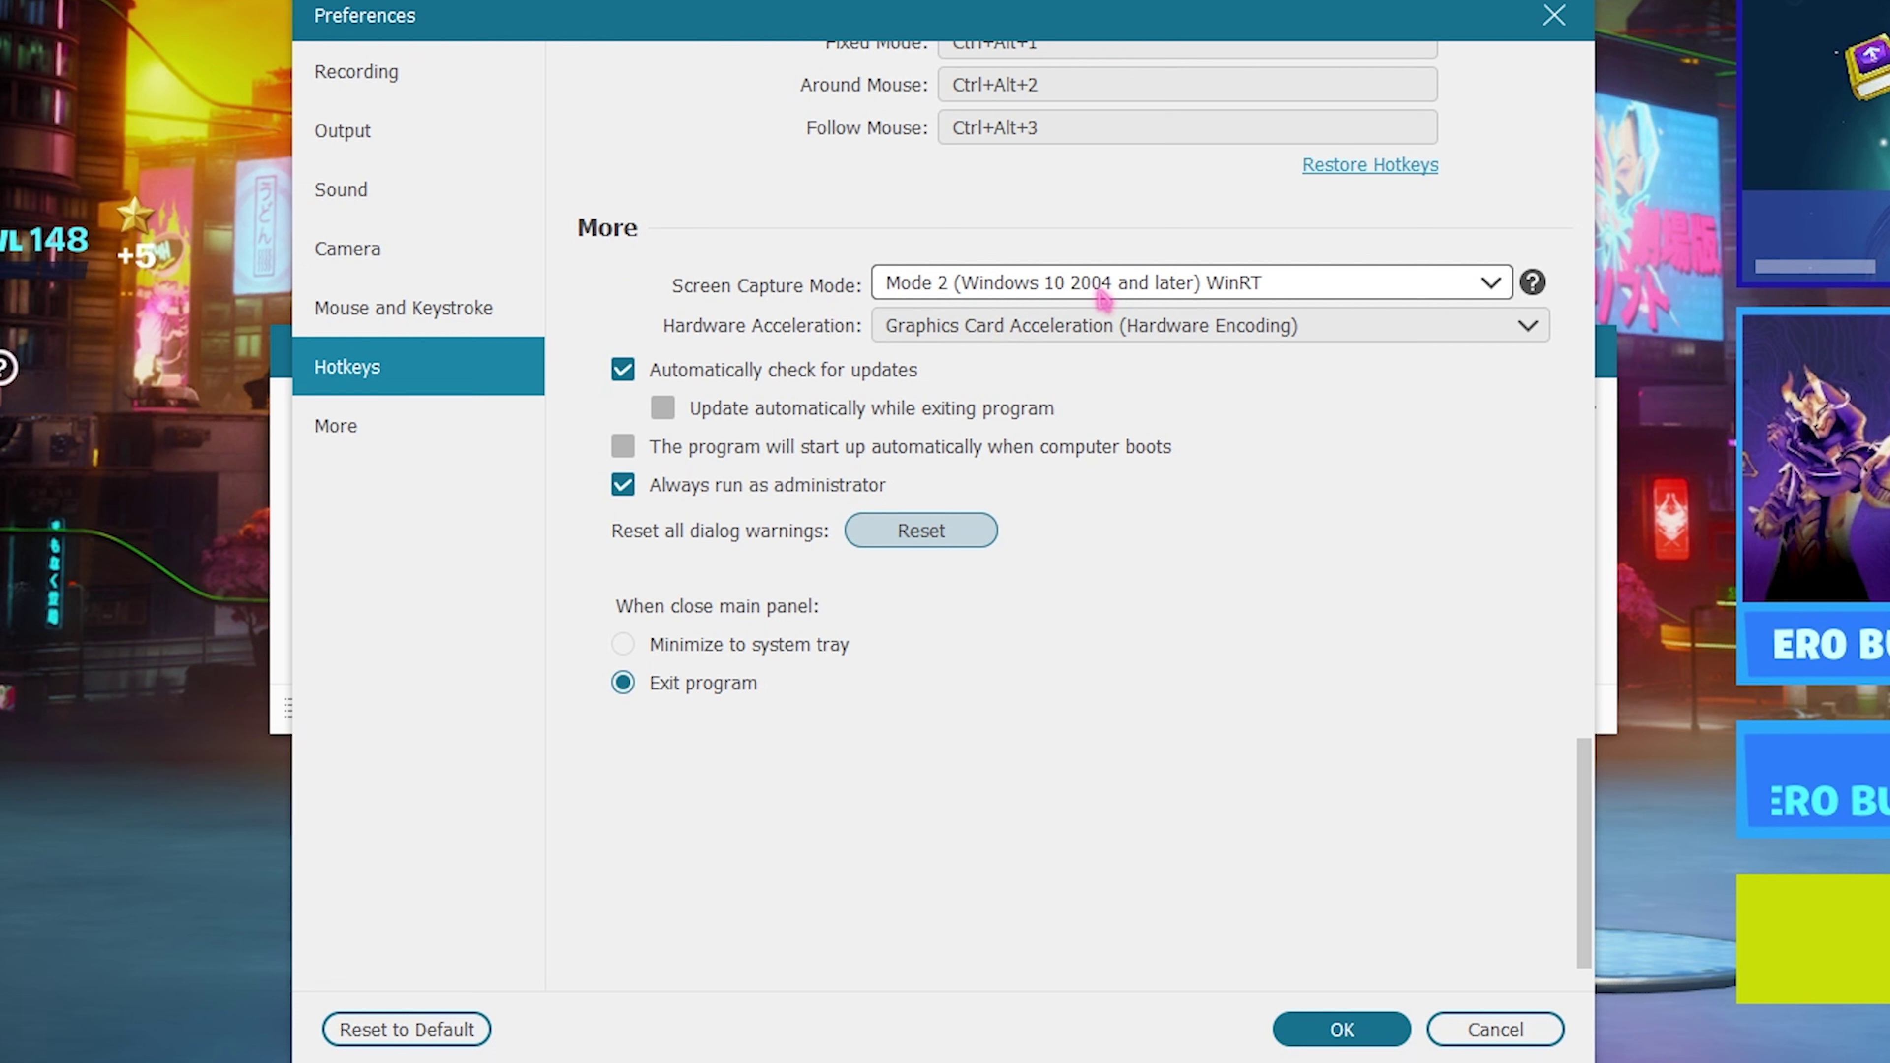
{"action": "left_click", "coordinate": [960, 289]}
{"action": "left_click", "coordinate": [958, 292]}
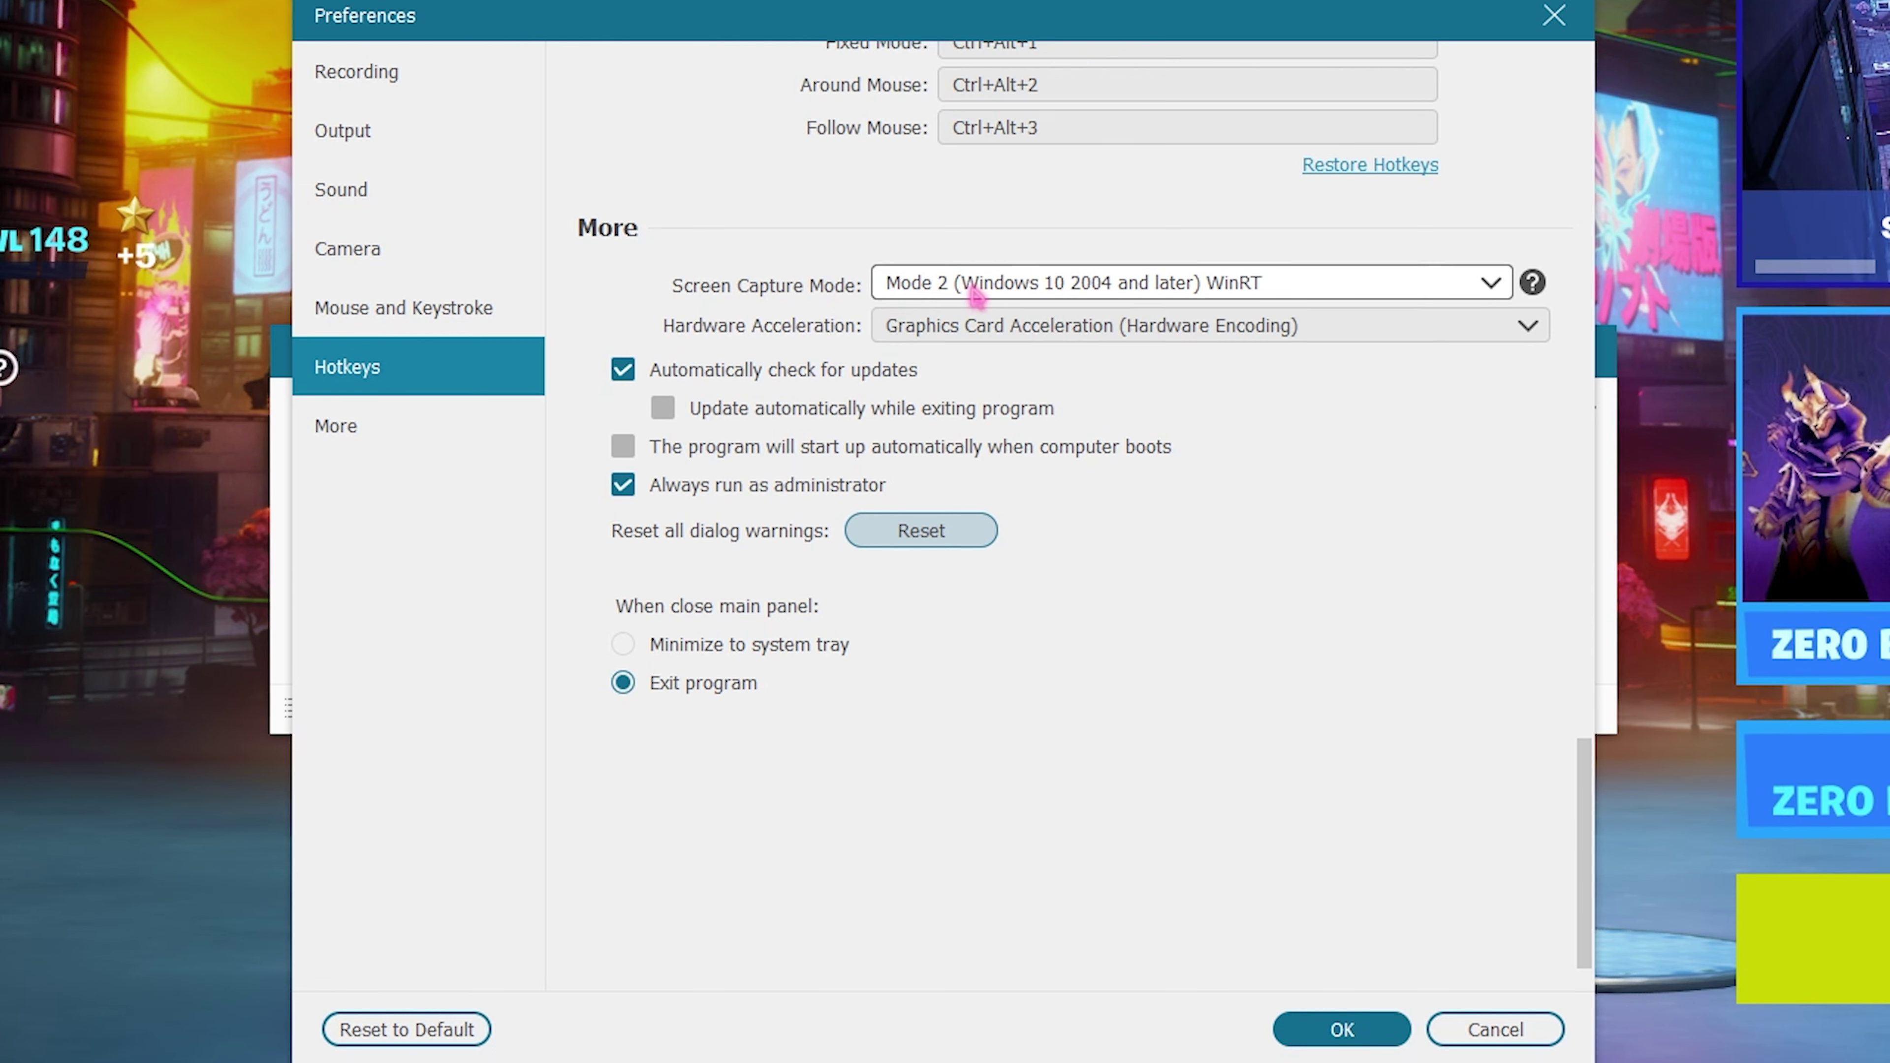
{"action": "left_click", "coordinate": [1023, 335]}
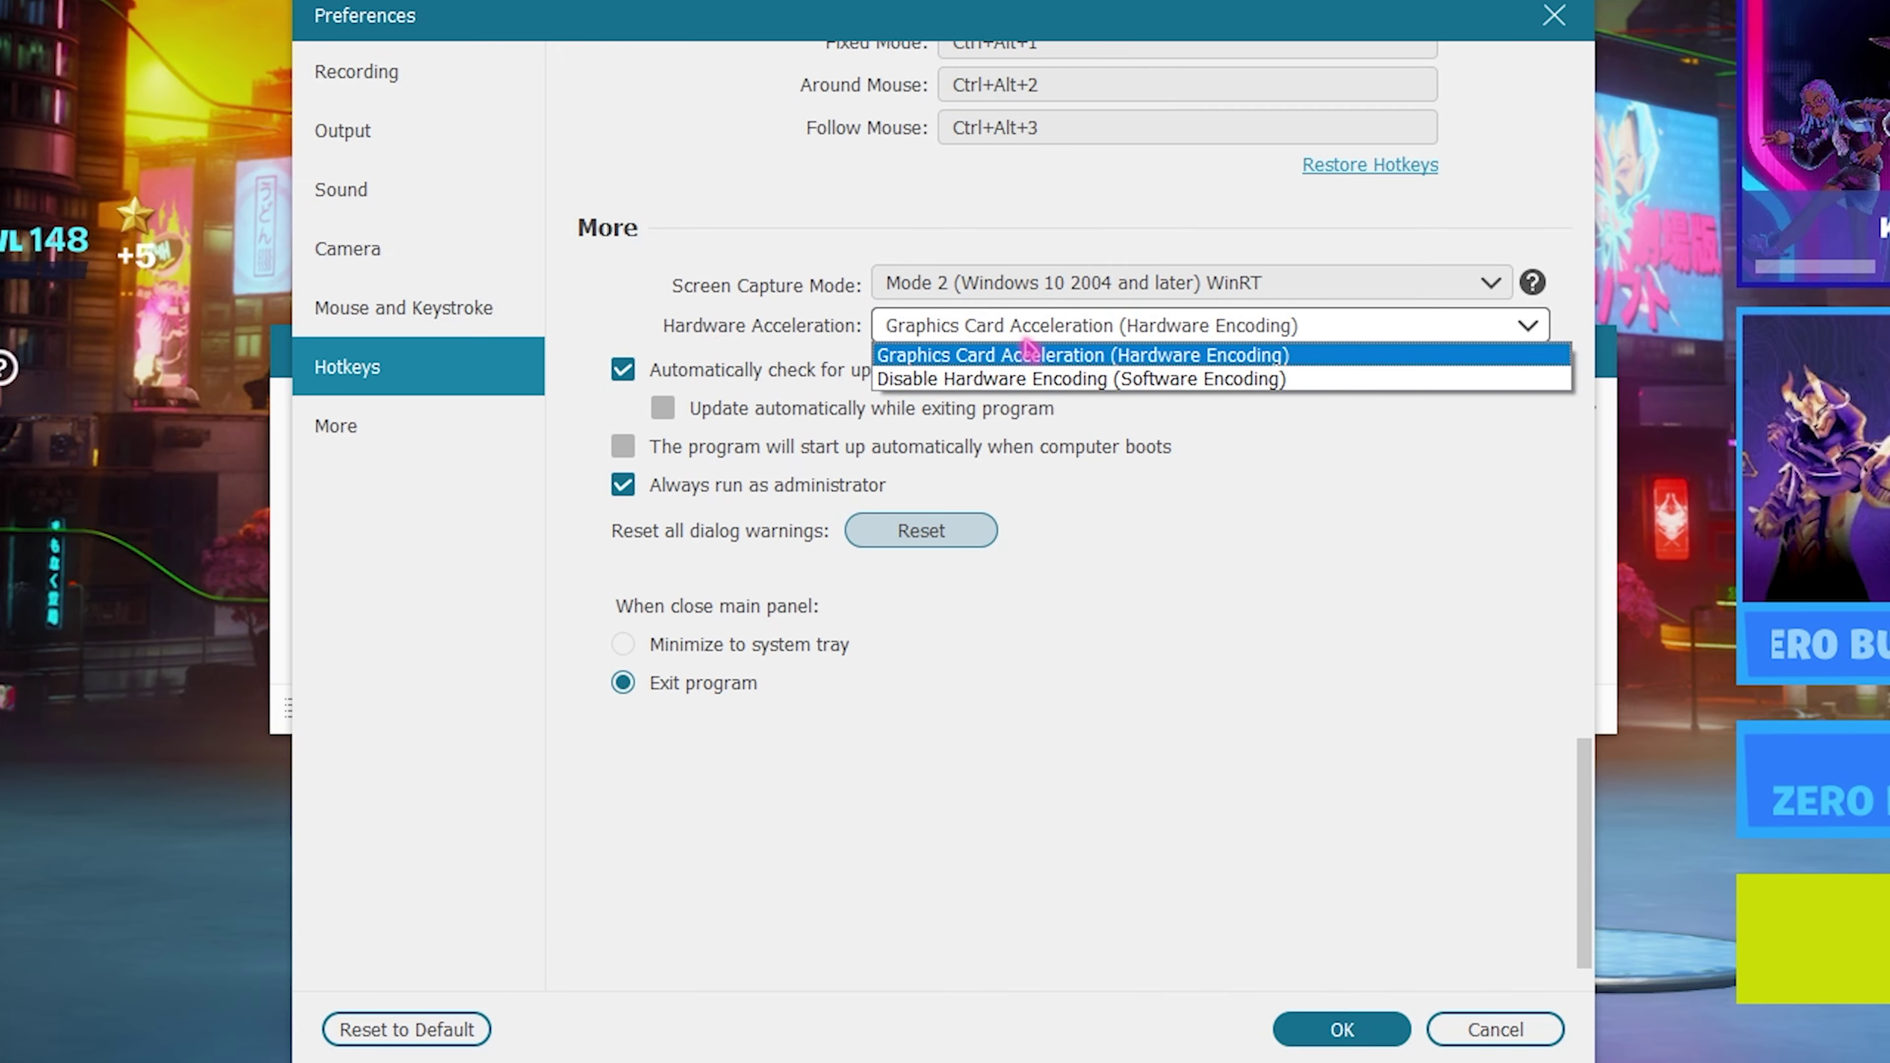
{"action": "left_click", "coordinate": [1015, 363]}
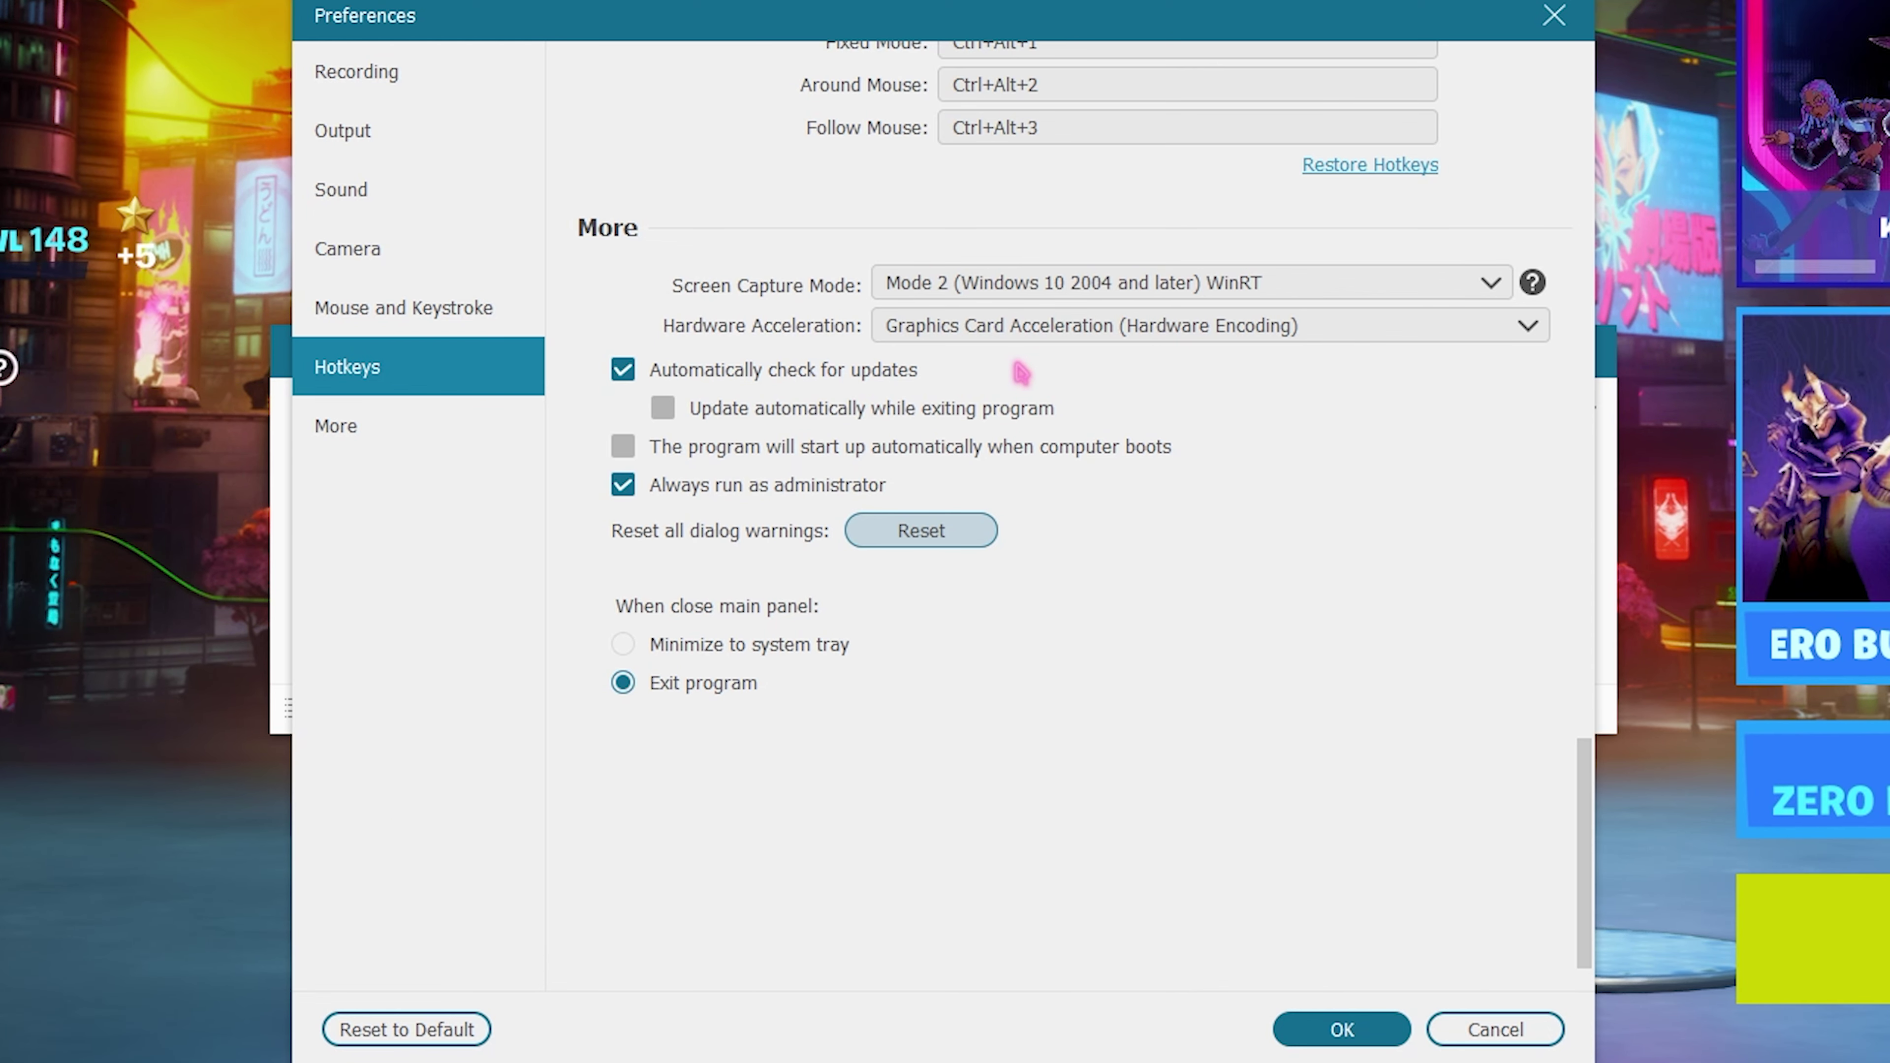
Save the preferences and return to the Game Recorder main window
{"action": "left_click", "coordinate": [1329, 1039]}
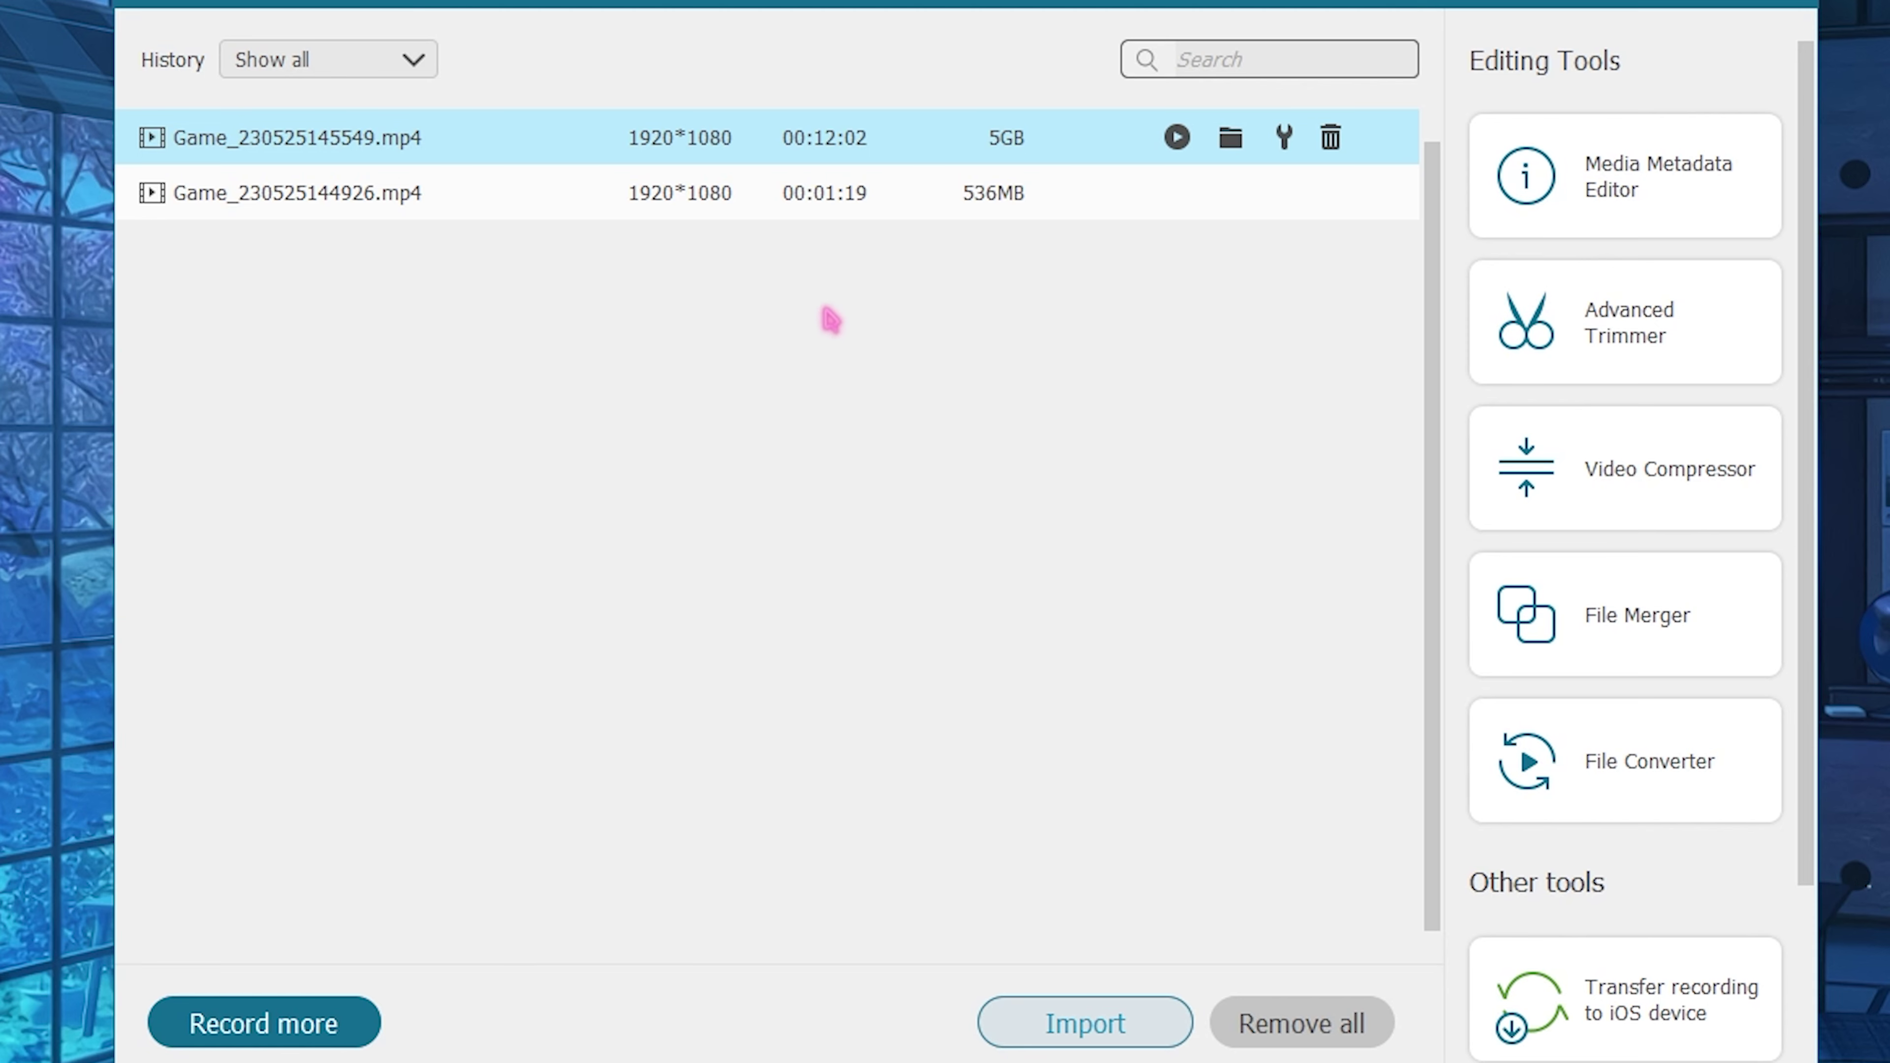
Browse the recorded Game clips in the recording history list
{"action": "mouse_move", "coordinate": [1038, 196]}
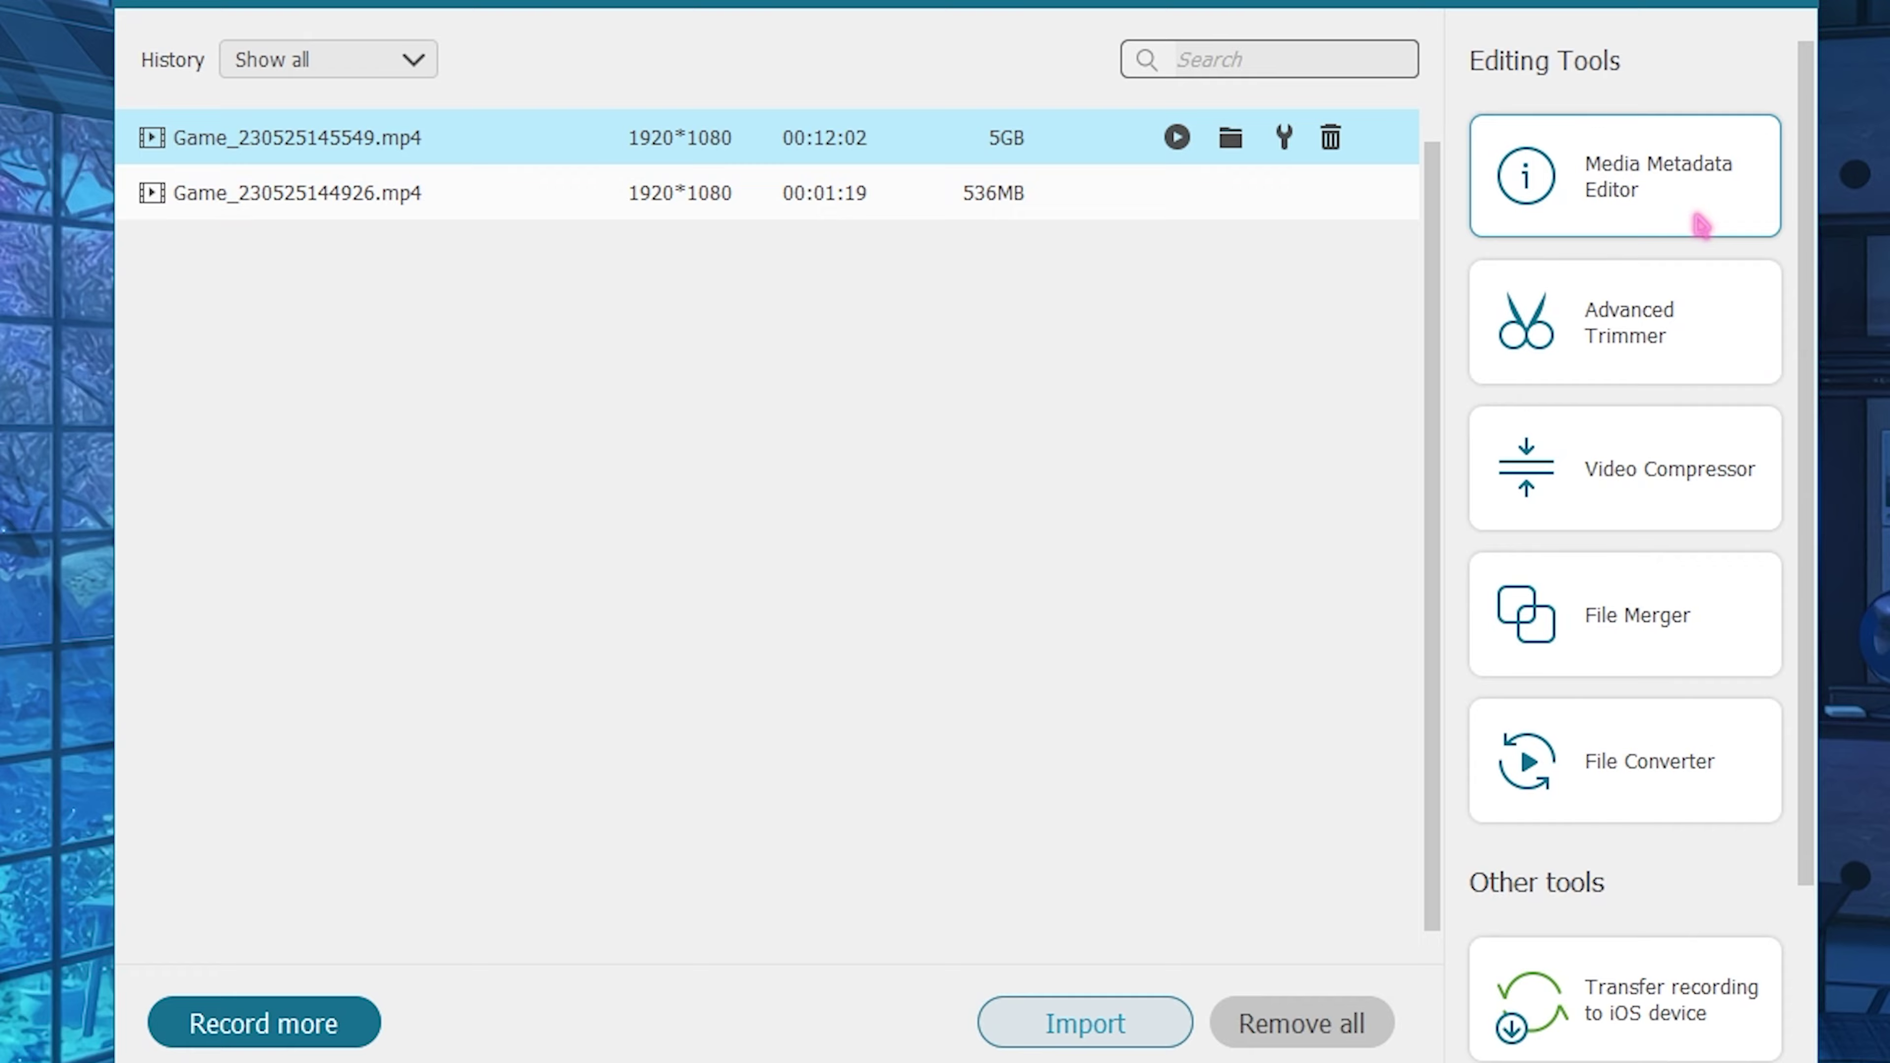
{"action": "scroll", "coordinate": [1637, 946], "scroll_direction": "down", "scroll_amount": 2}
{"action": "scroll", "coordinate": [1637, 947], "scroll_direction": "up", "scroll_amount": 2}
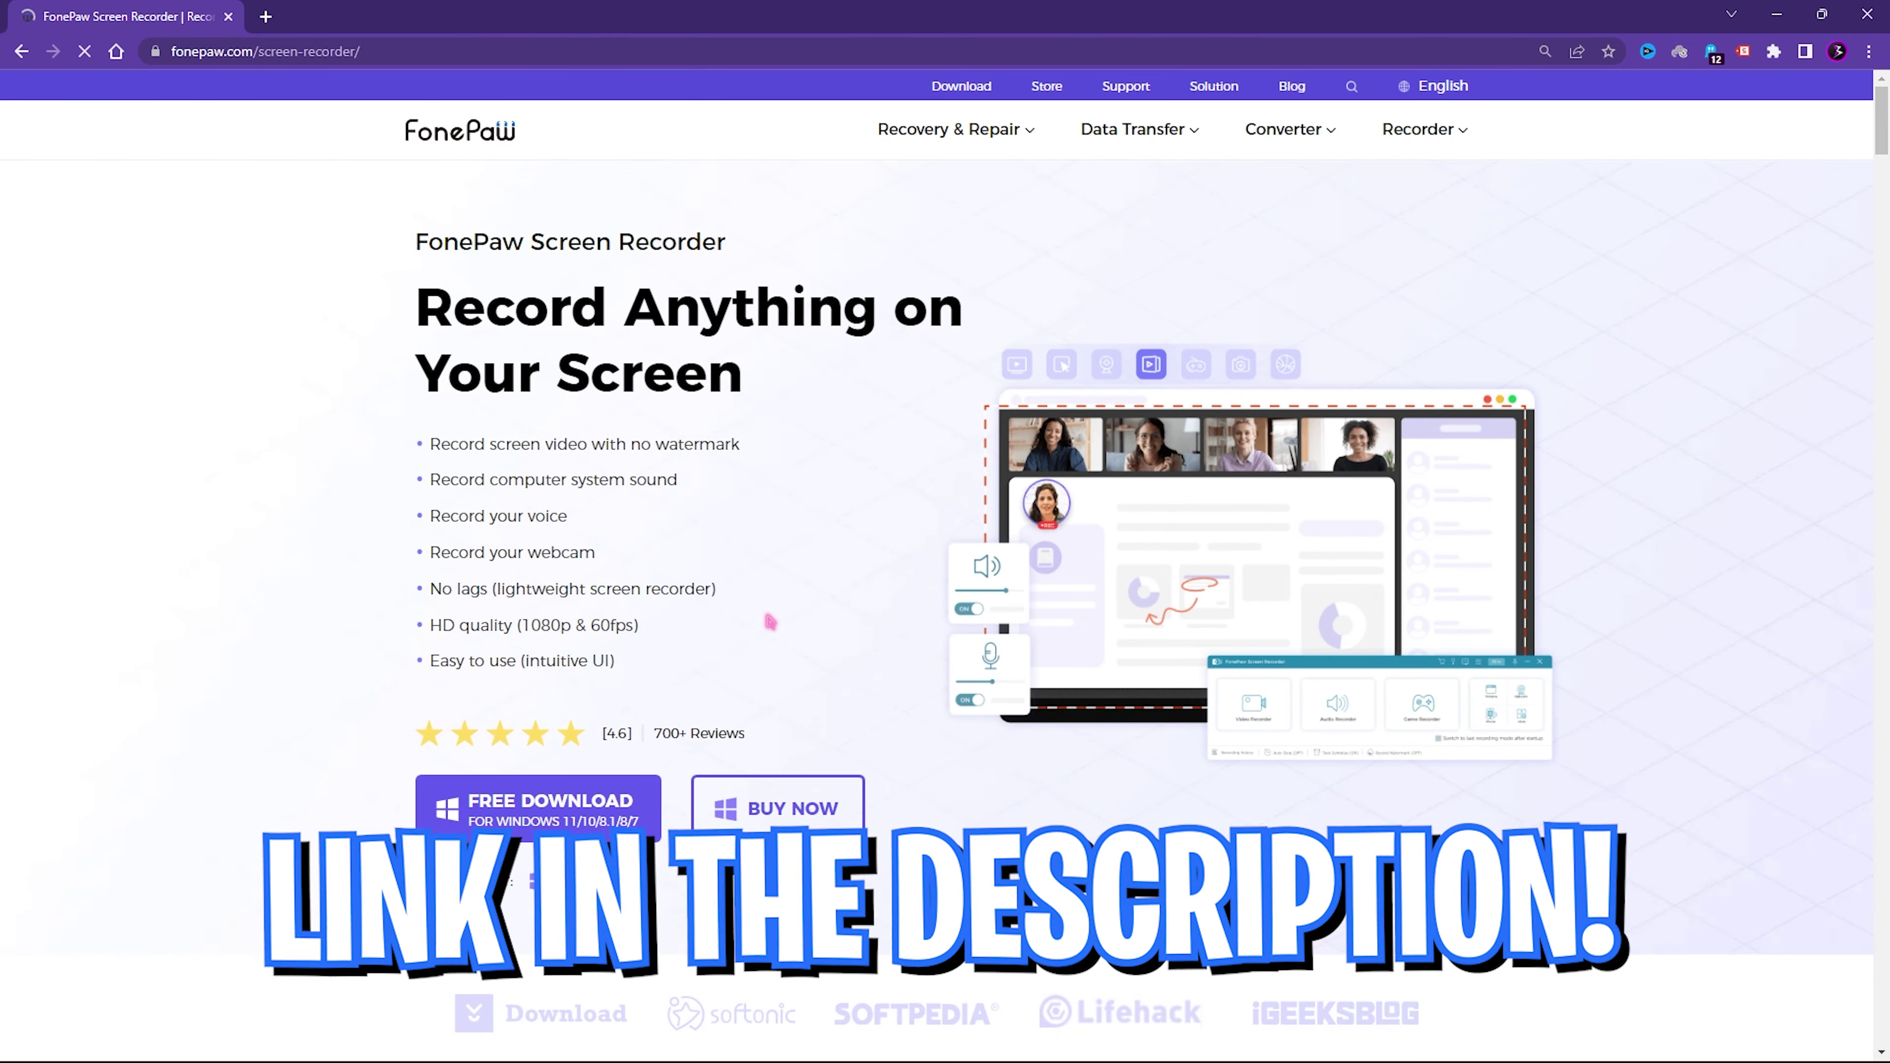
Open the BUY NOW pricing page and scroll through the One-Month, One-Year and Lifetime plans
{"action": "scroll", "coordinate": [618, 629], "scroll_direction": "down", "scroll_amount": 1}
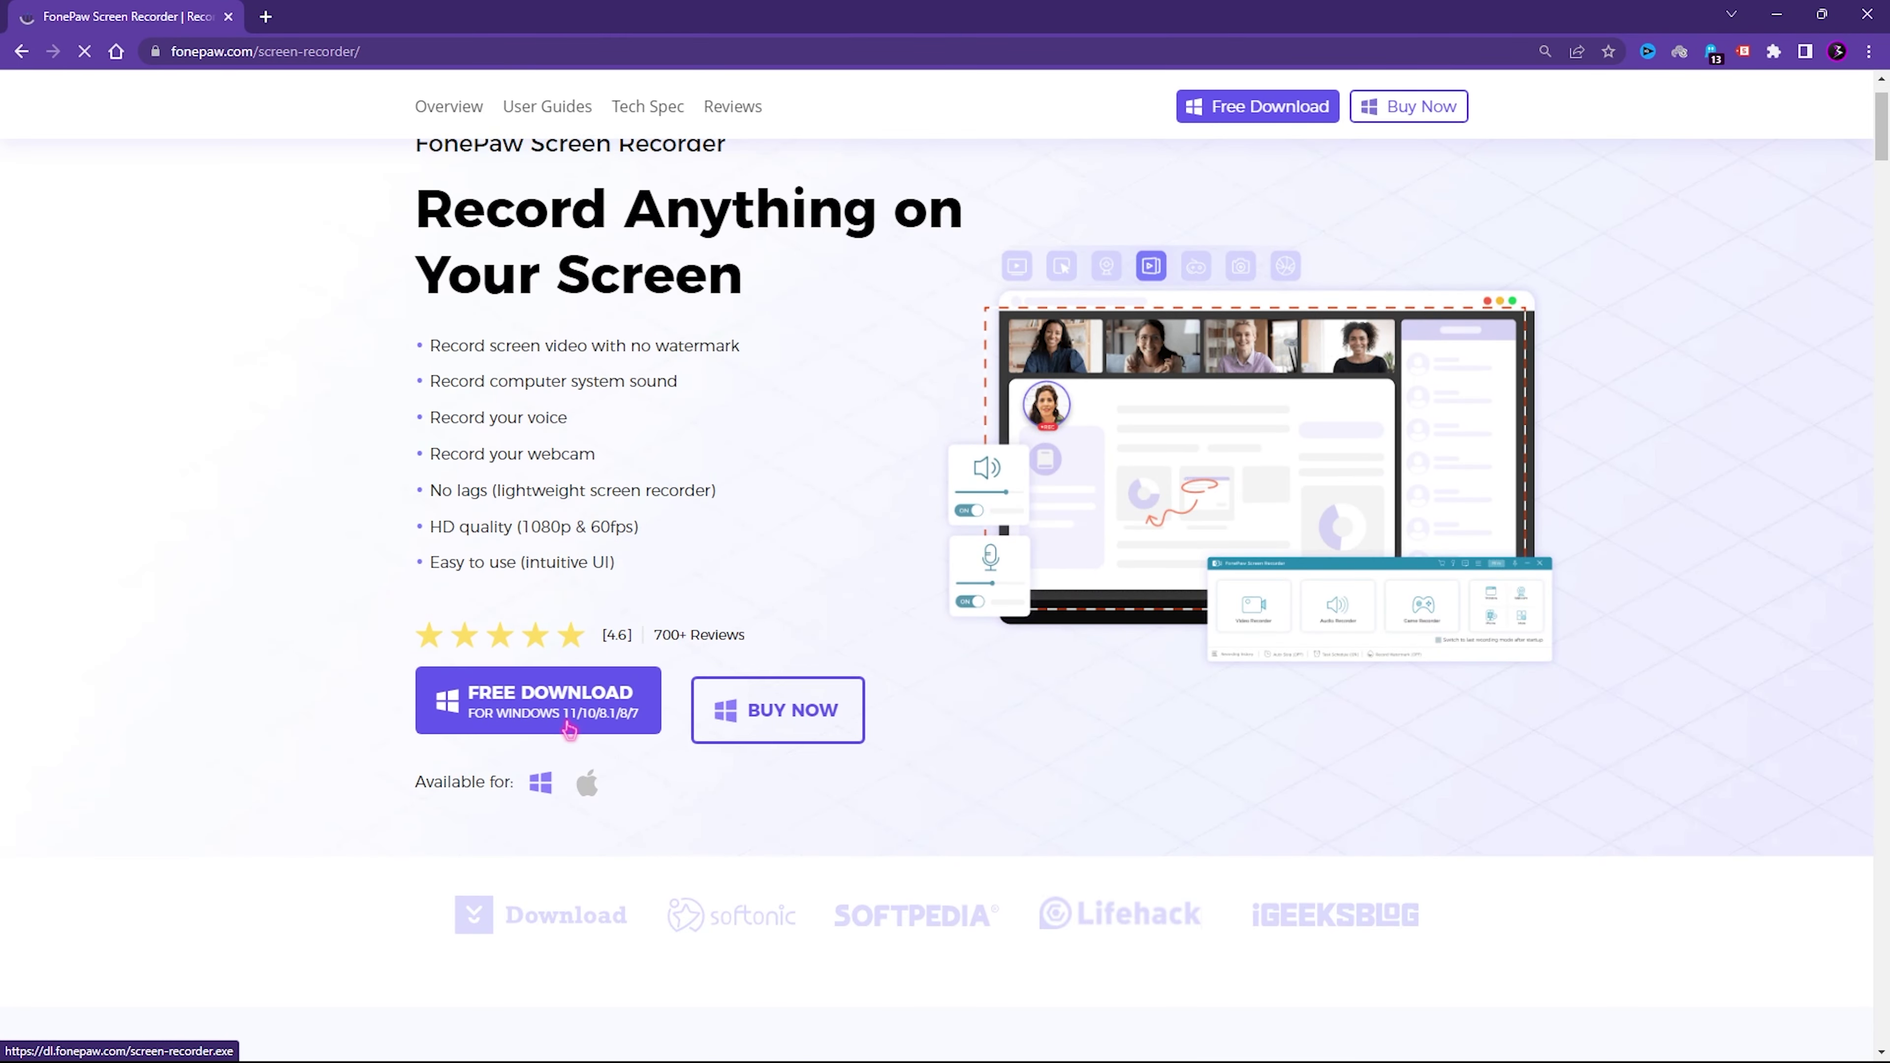
{"action": "left_click", "coordinate": [818, 717]}
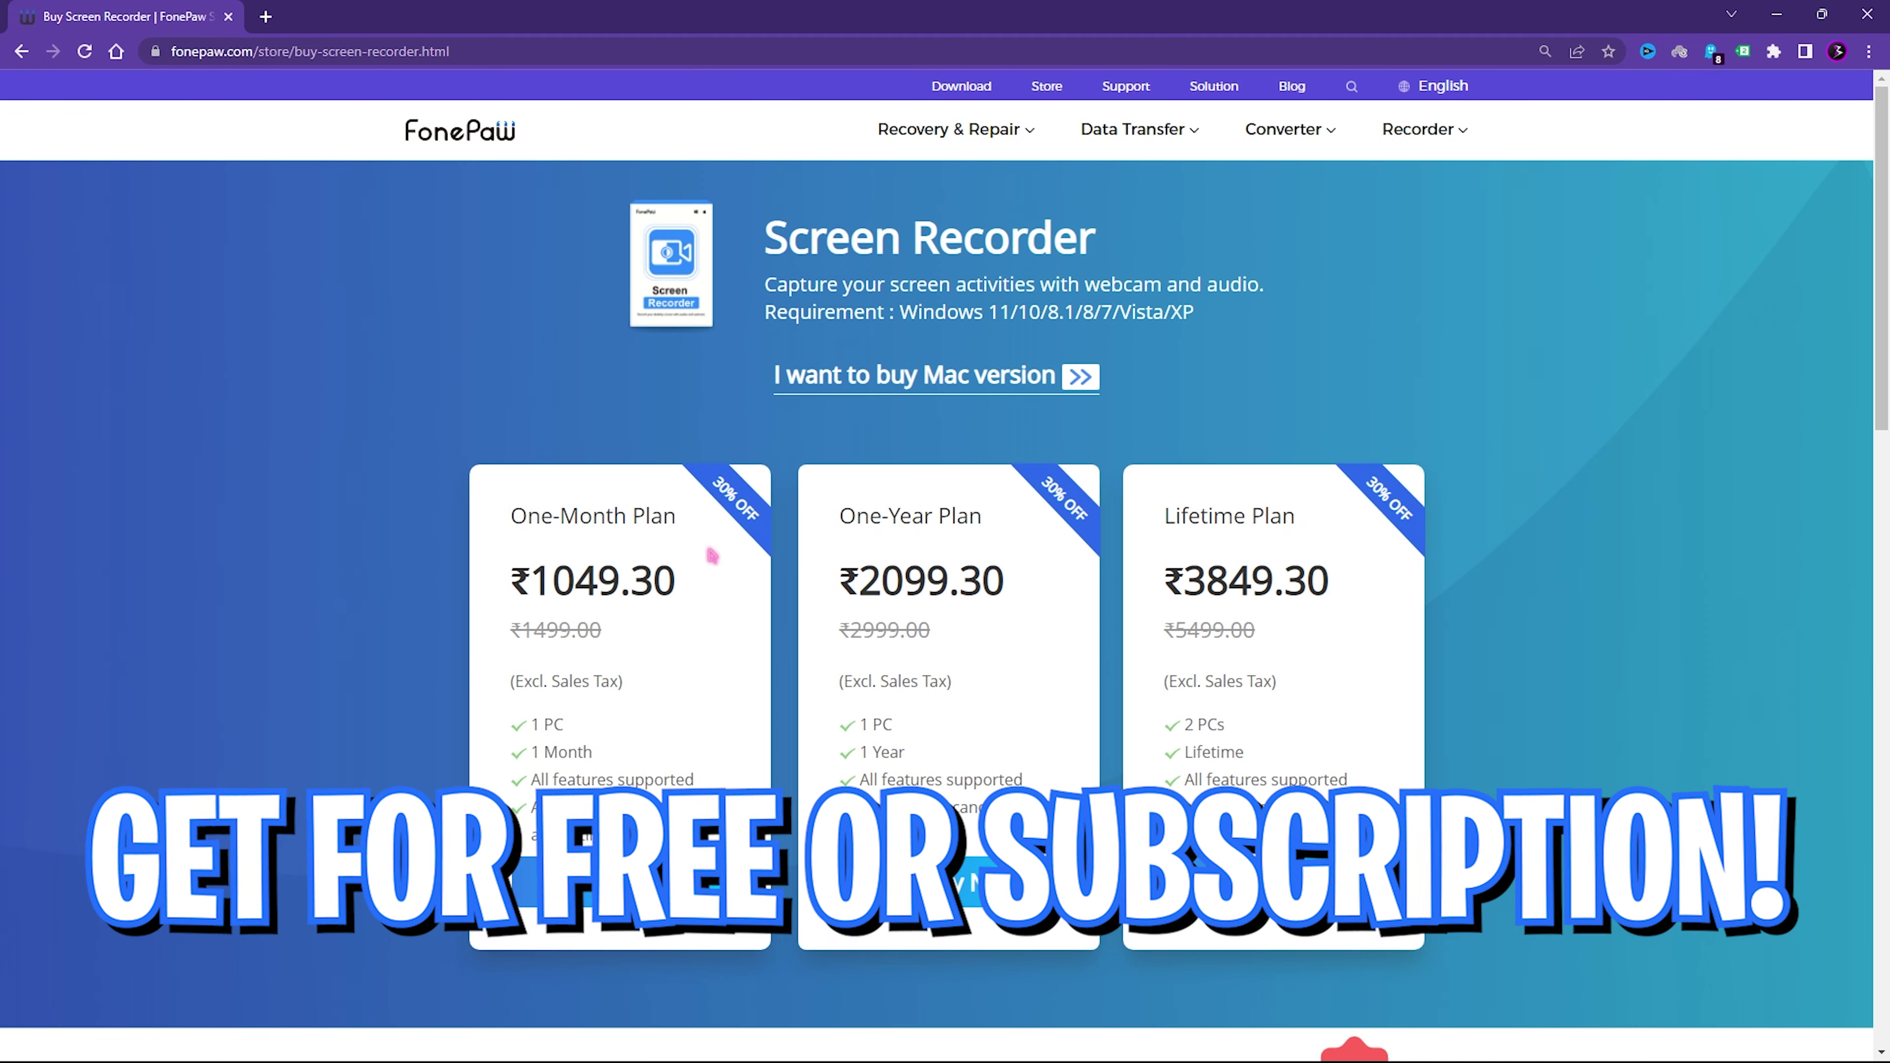
{"action": "scroll", "coordinate": [749, 685], "scroll_direction": "down", "scroll_amount": 1}
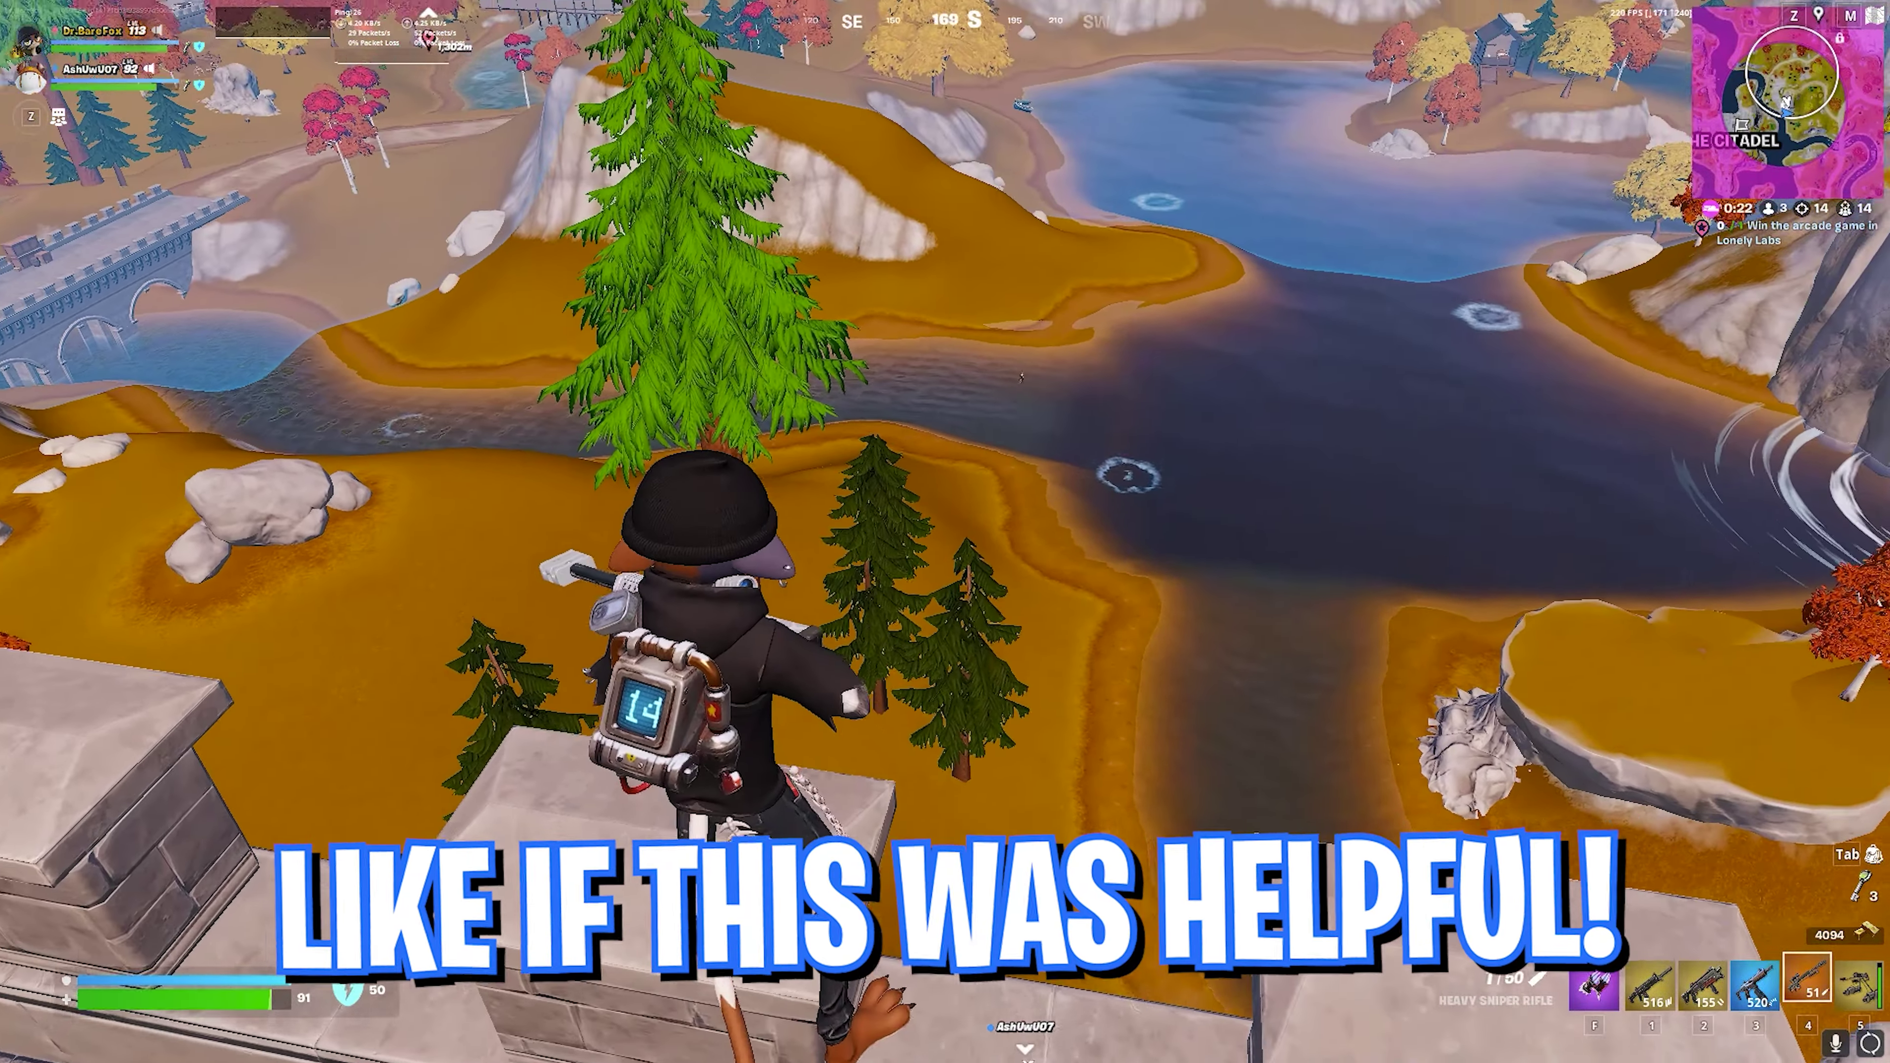
Scope in on the player across the lake and fire the suppressed rifle, landing 132 and 29 damage
{"action": "right_click", "coordinate": [945, 531]}
{"action": "key", "text": "1"}
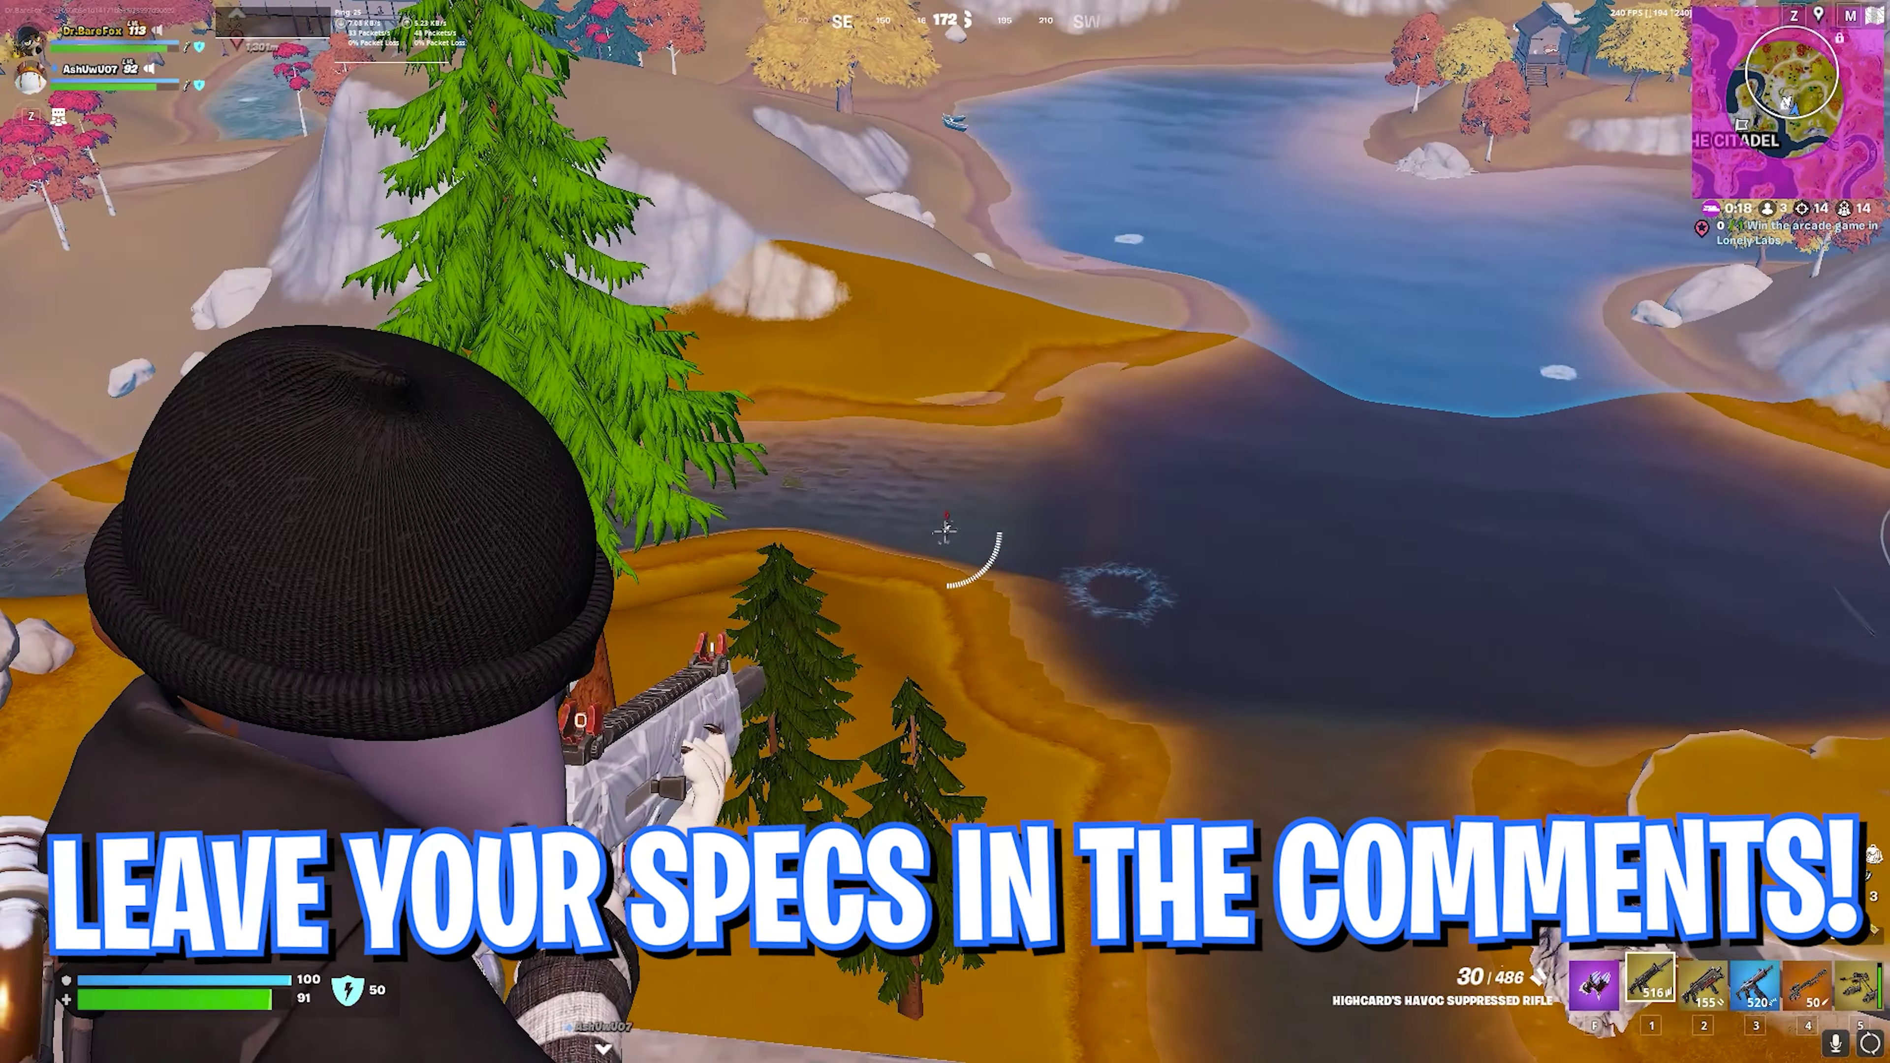
{"action": "left_click", "coordinate": [945, 532]}
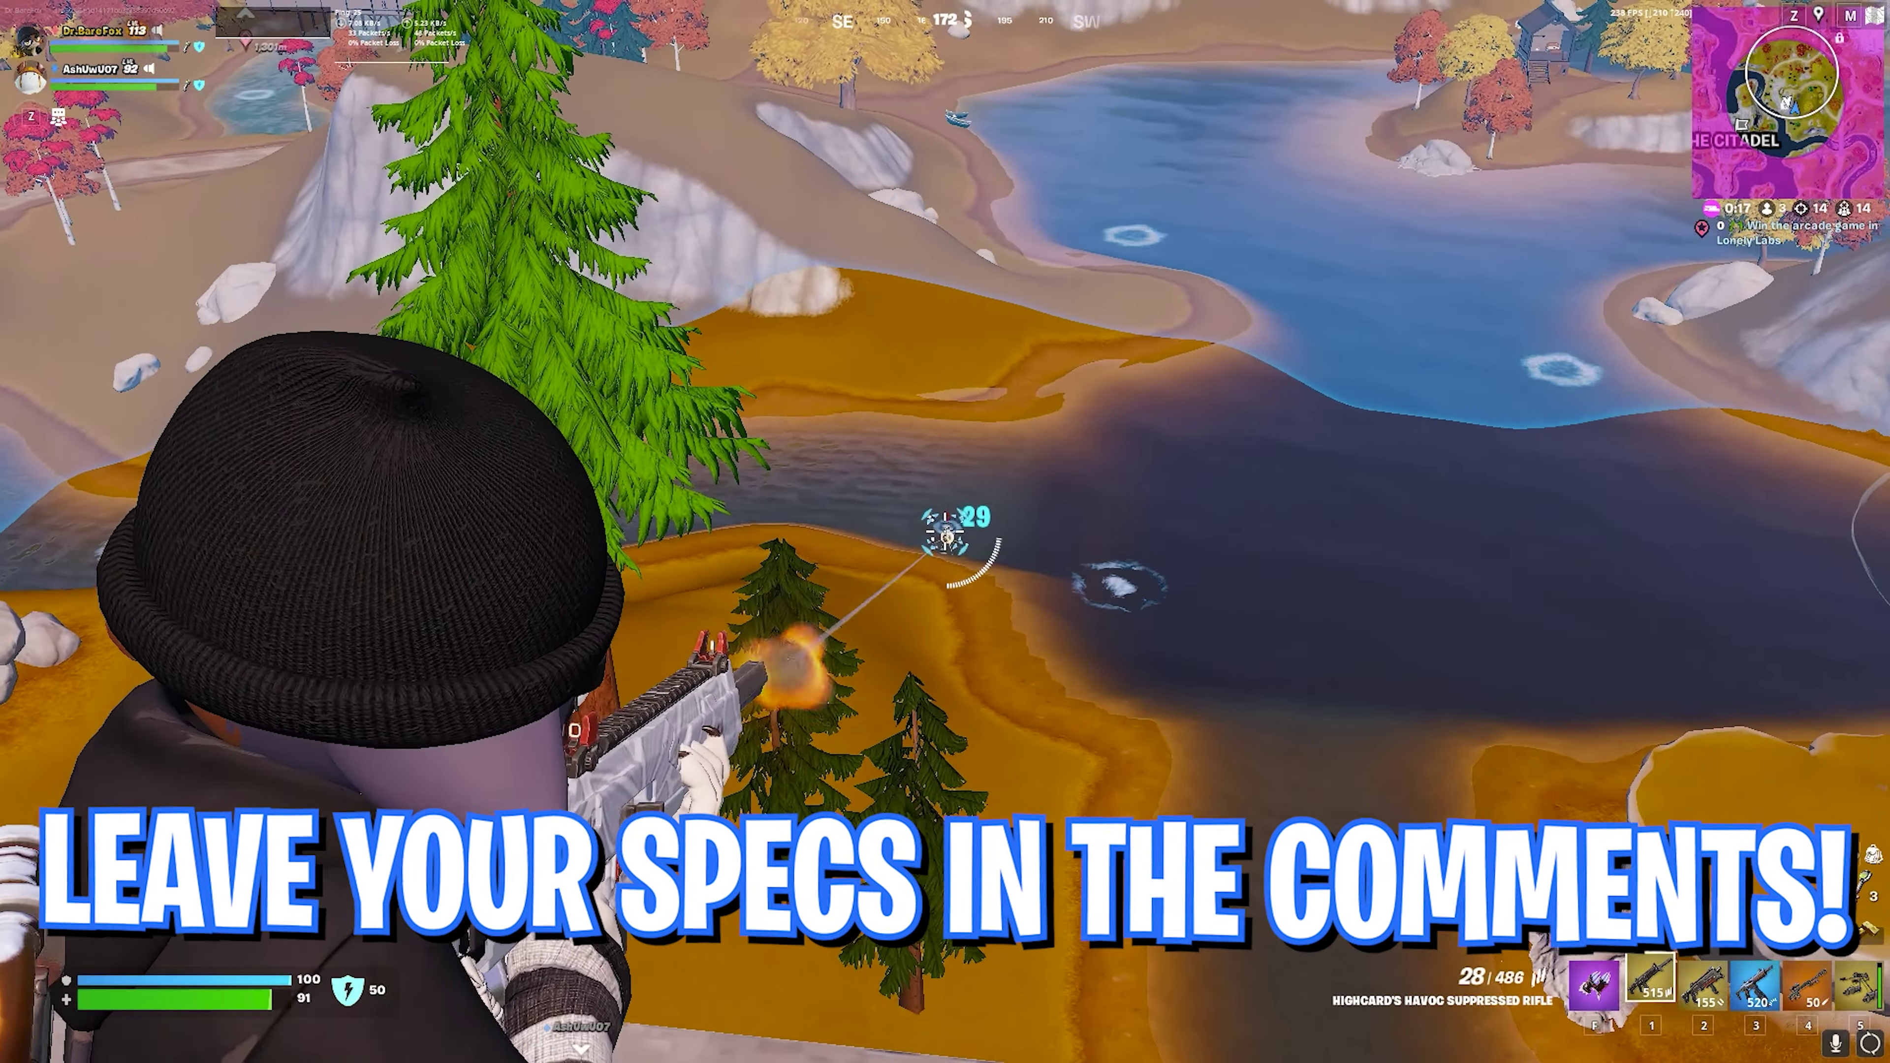